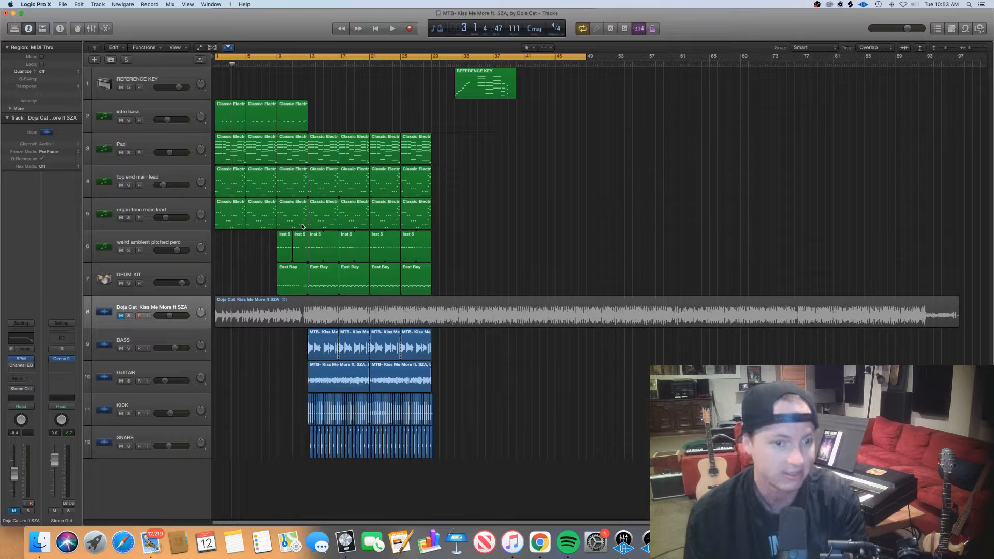
Play the arrangement and view the notes of the top end main lead and organ tone main lead regions in the Piano Roll
key(Return)
key(space)
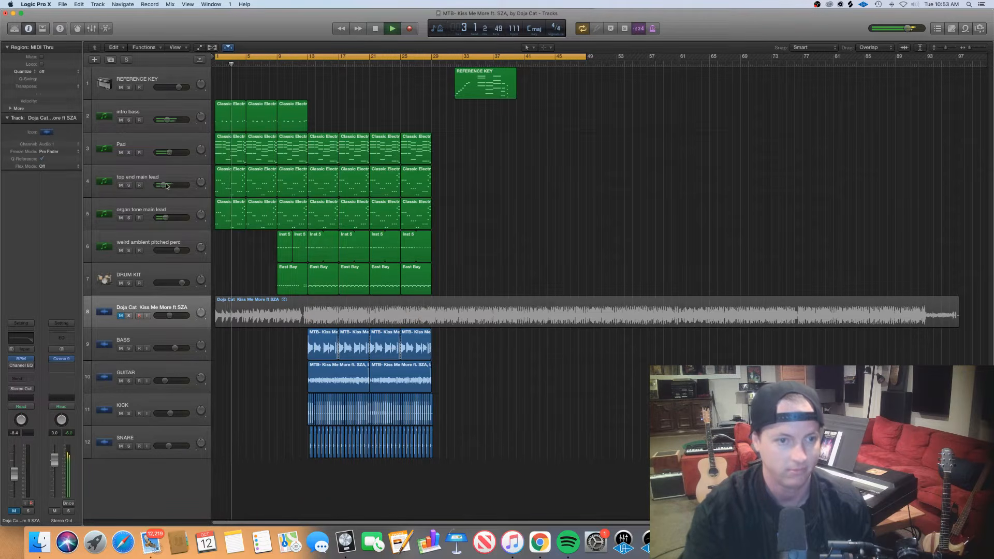
drag(166, 185, 167, 185)
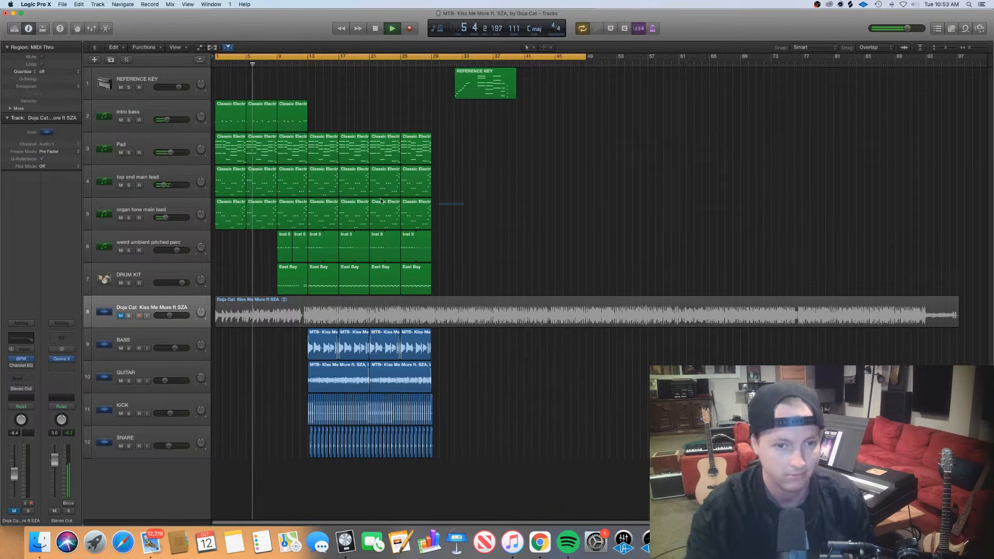
drag(451, 208, 235, 181)
double_click(235, 180)
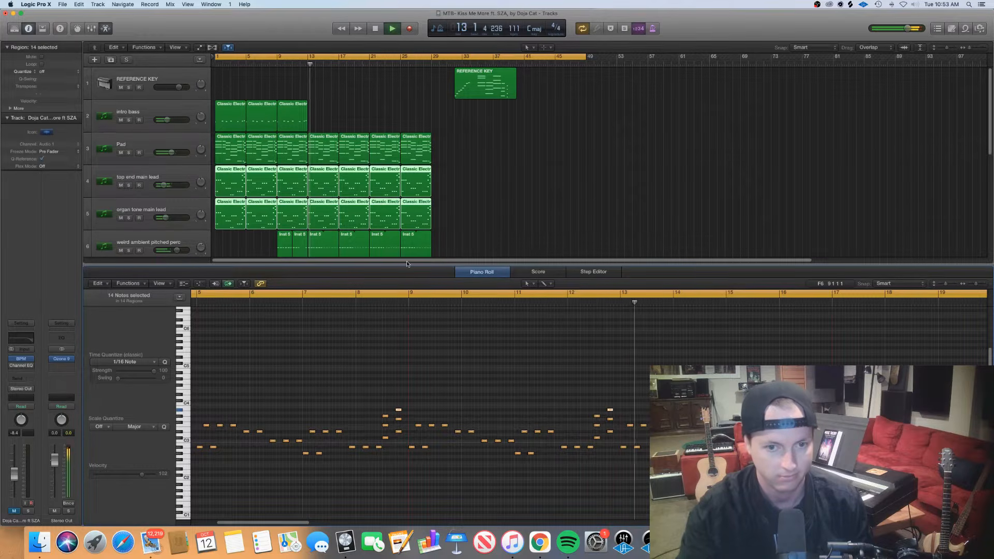
key(p)
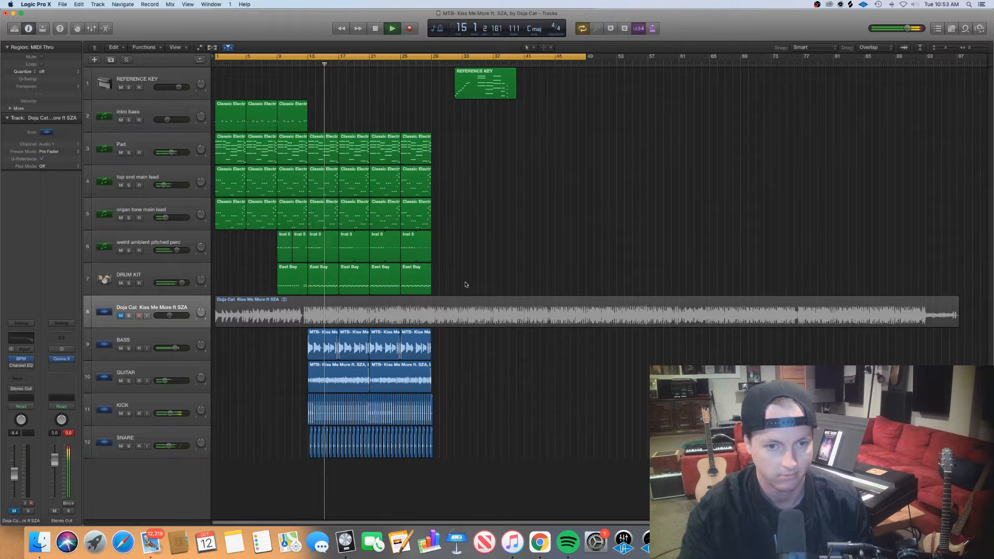
Examine the DRUM KIT note pattern from bar 13 to bar 29 in the Piano Roll during playback
drag(467, 284, 331, 283)
key(p)
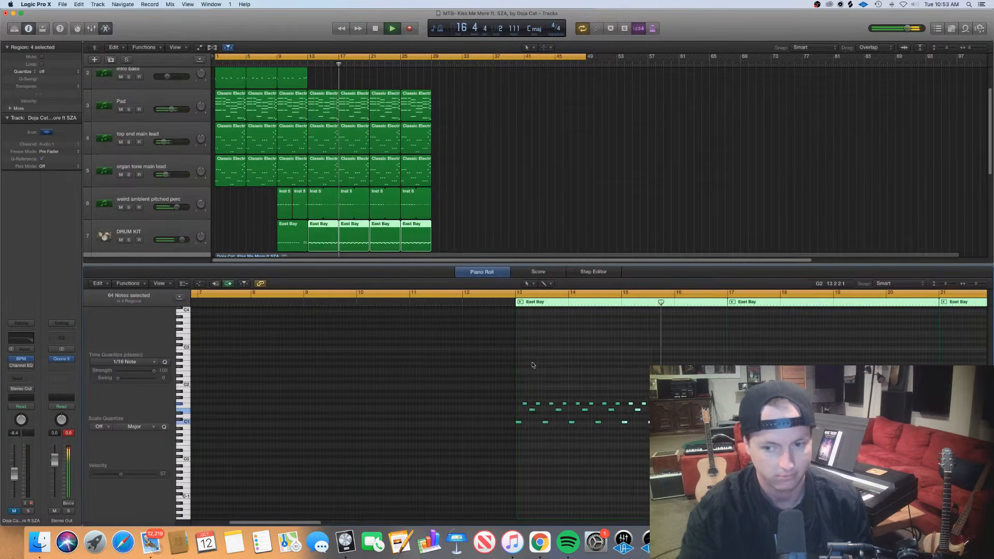
key(super+Right)
key(super+Right)
key(super+Right)
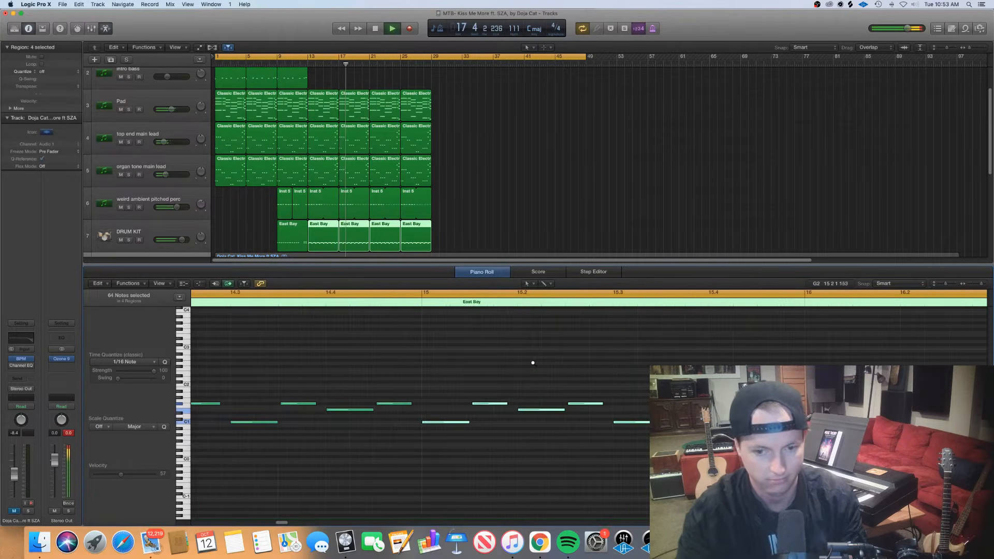
key(super+Left)
key(super+Left)
scroll(533, 363, down, 2)
scroll(533, 363, right, 3)
scroll(533, 364, down, 10)
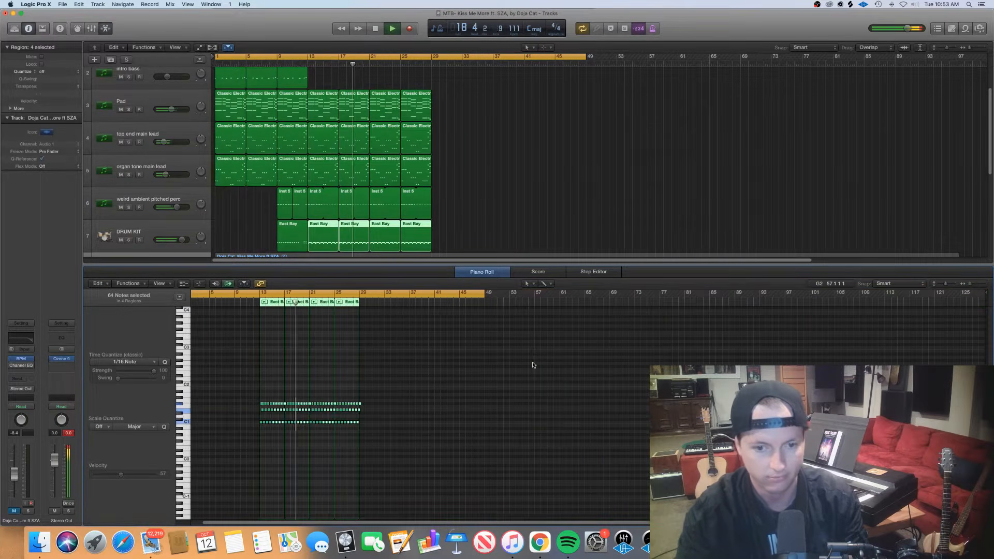
scroll(534, 365, up, 9)
scroll(529, 364, down, 3)
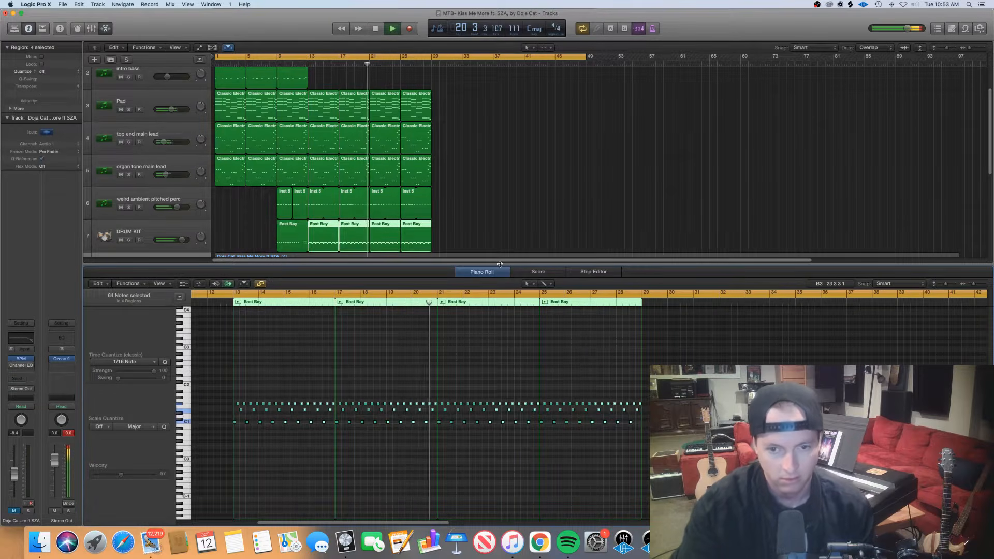
key(p)
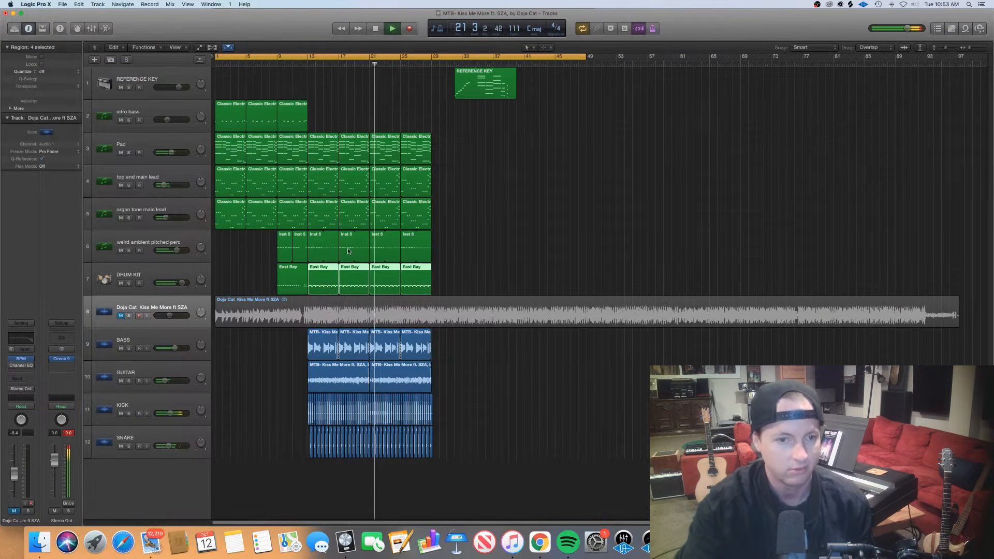
Examine the notes of the weird ambient pitched perc regions in the Piano Roll, and stop playback after bar 29
drag(463, 242, 279, 244)
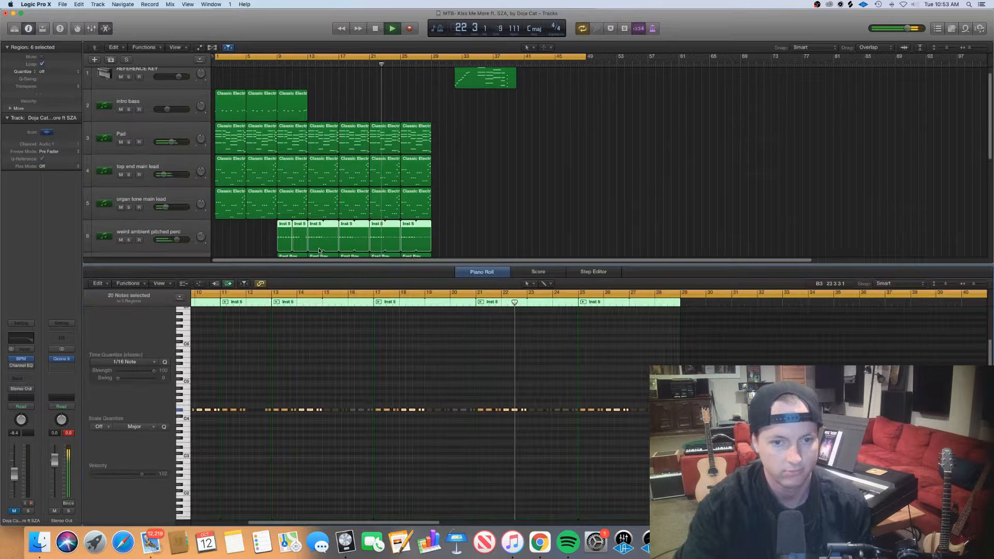
key(p)
key(super+Right)
key(super+Right)
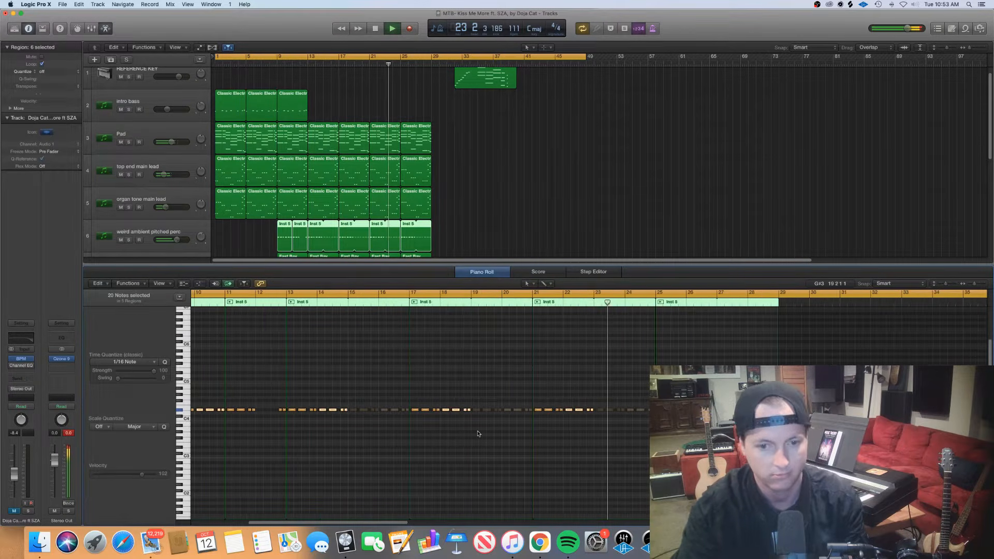
key(super+Left)
key(super+Left)
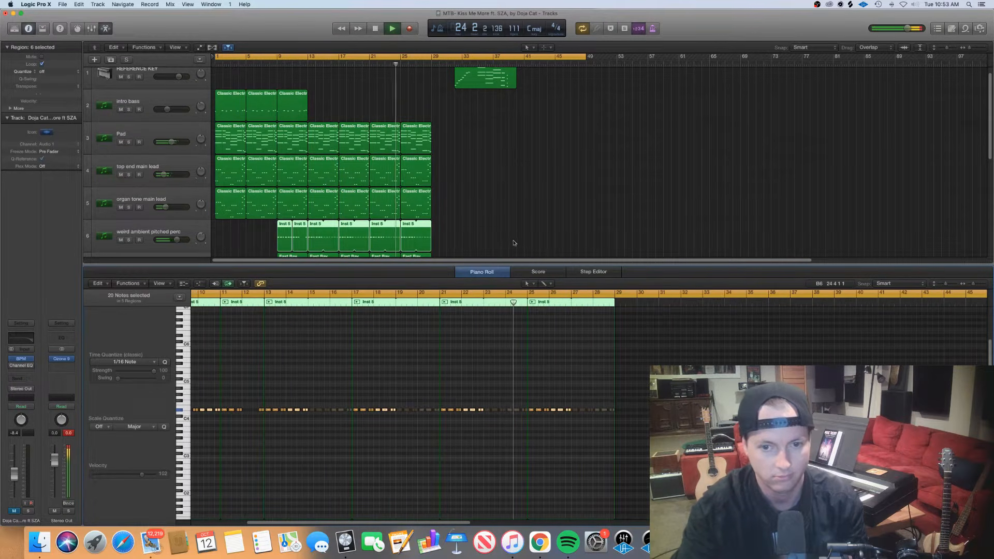
key(p)
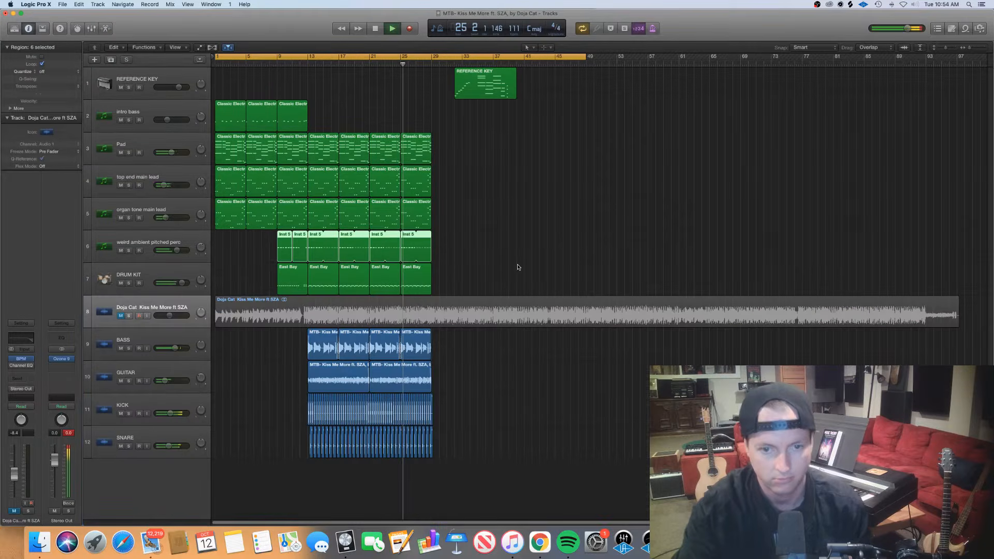
click(512, 262)
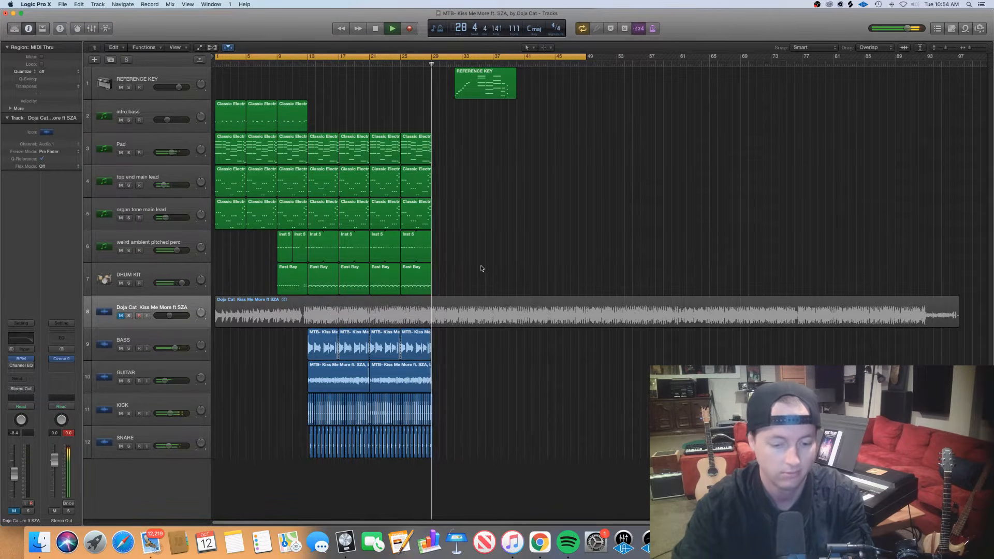
key(space)
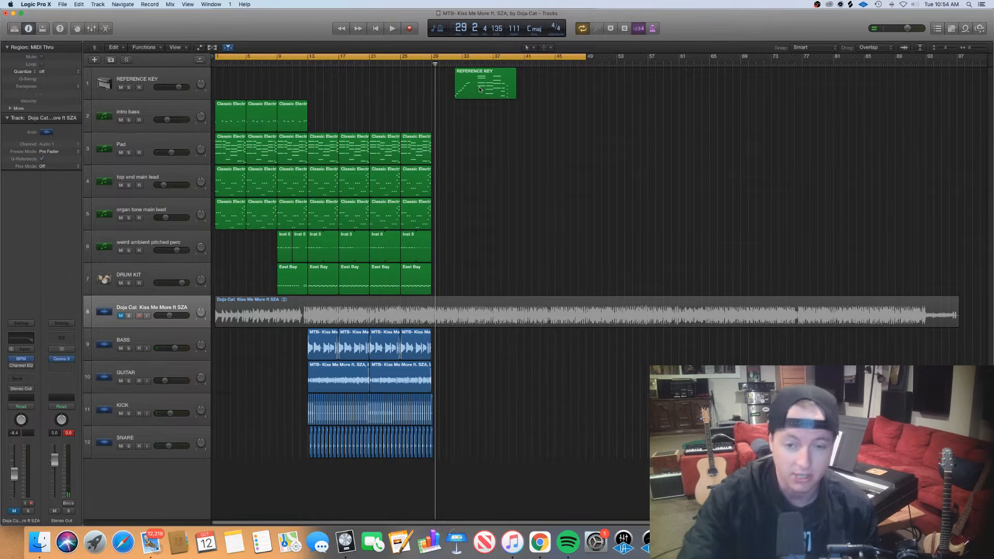
Open the REFERENCE KEY region in the Piano Roll and set the cycle range from bar 32 to bar 40
click(530, 313)
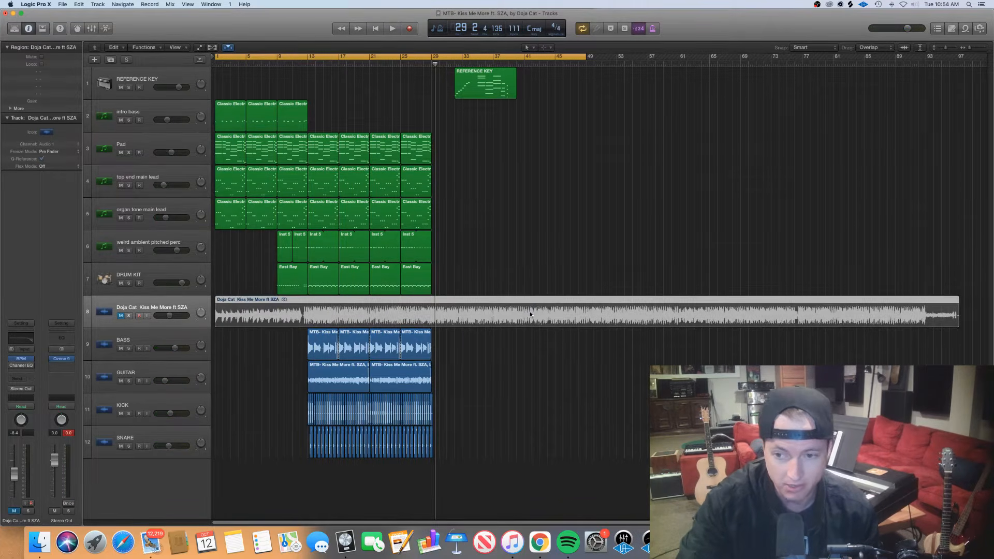
click(501, 209)
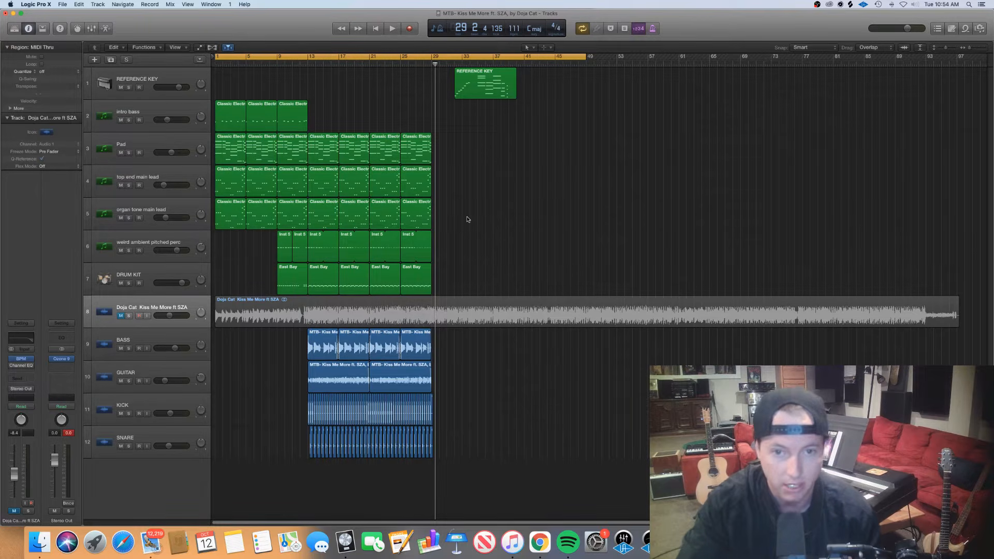
double_click(479, 84)
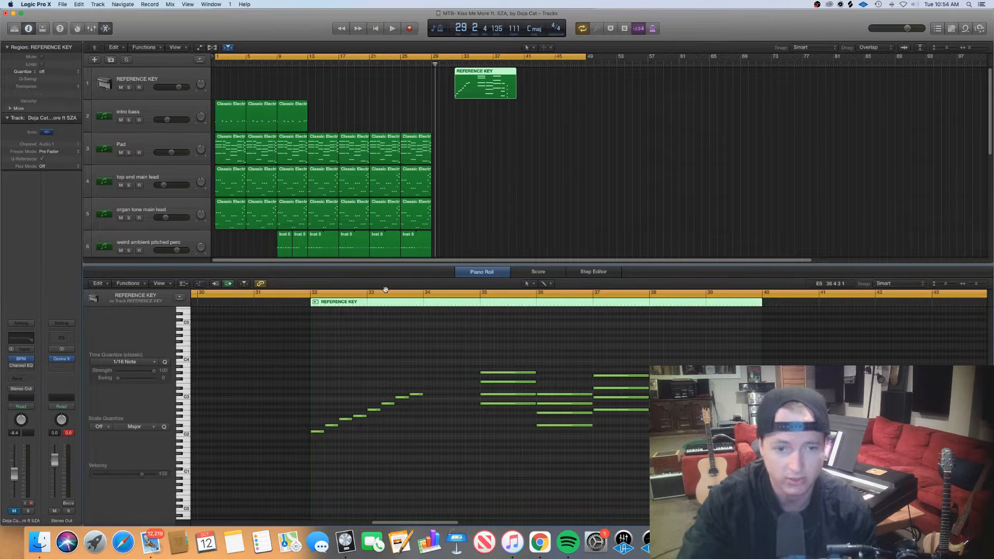
click(342, 293)
click(305, 294)
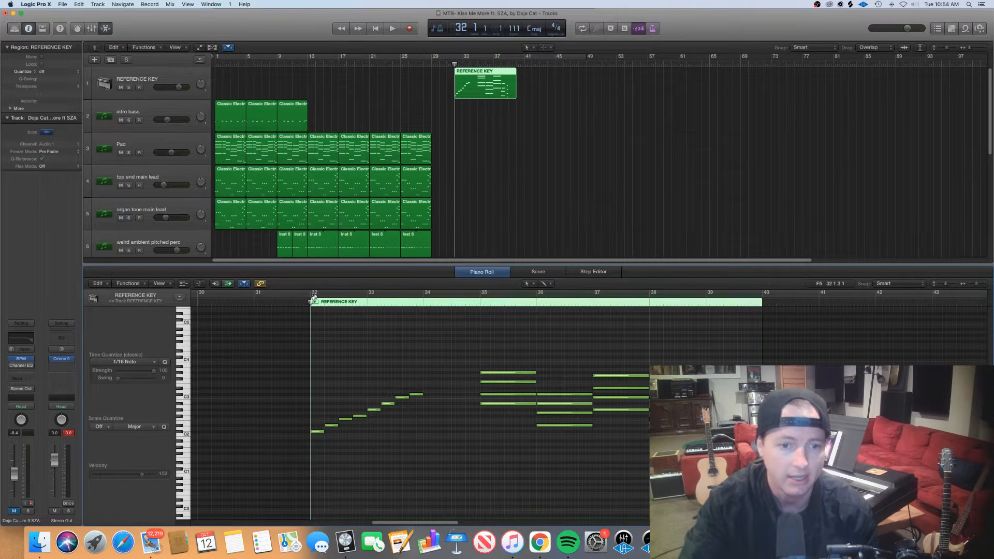
drag(314, 297, 764, 309)
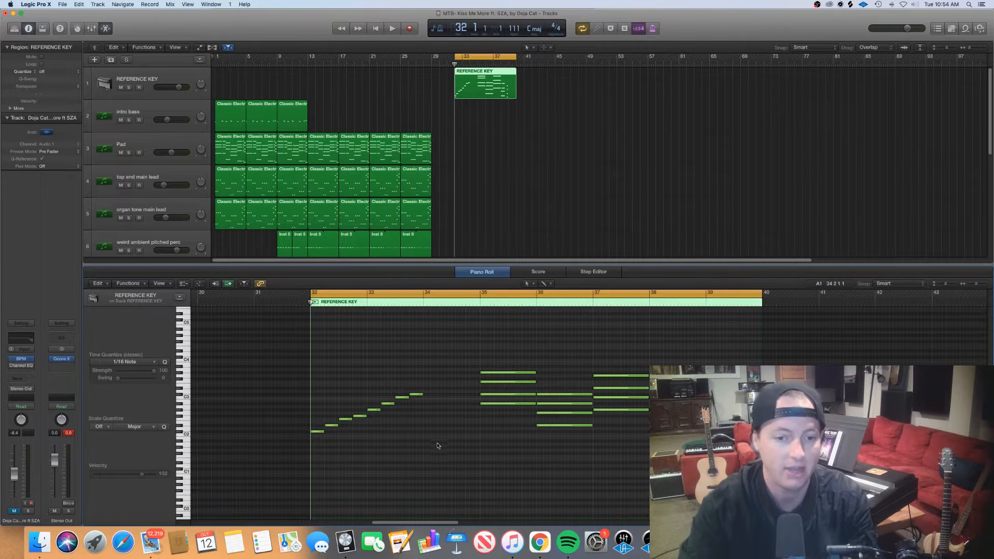
Examine the ascending scale notes at the start of the REFERENCE KEY region
drag(437, 446, 303, 392)
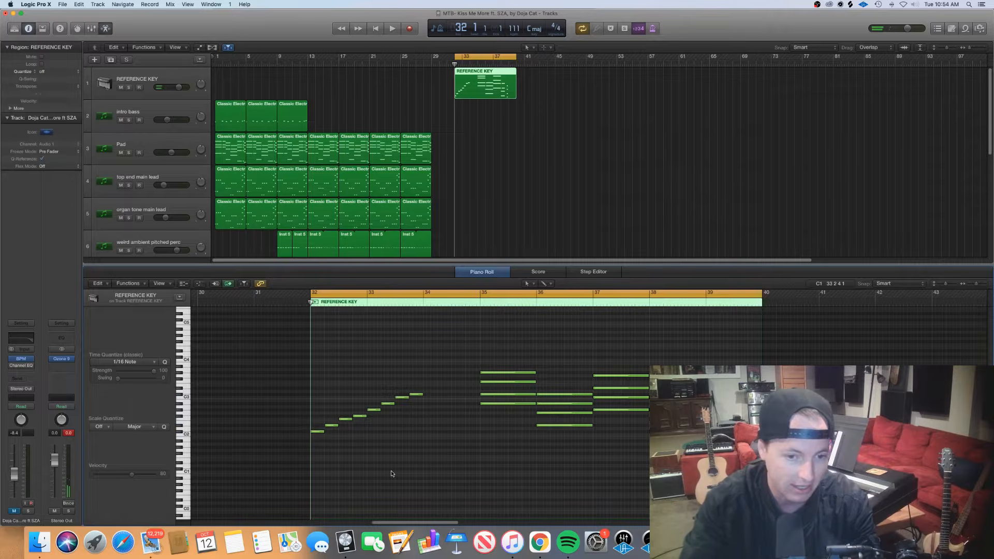
drag(404, 399, 353, 435)
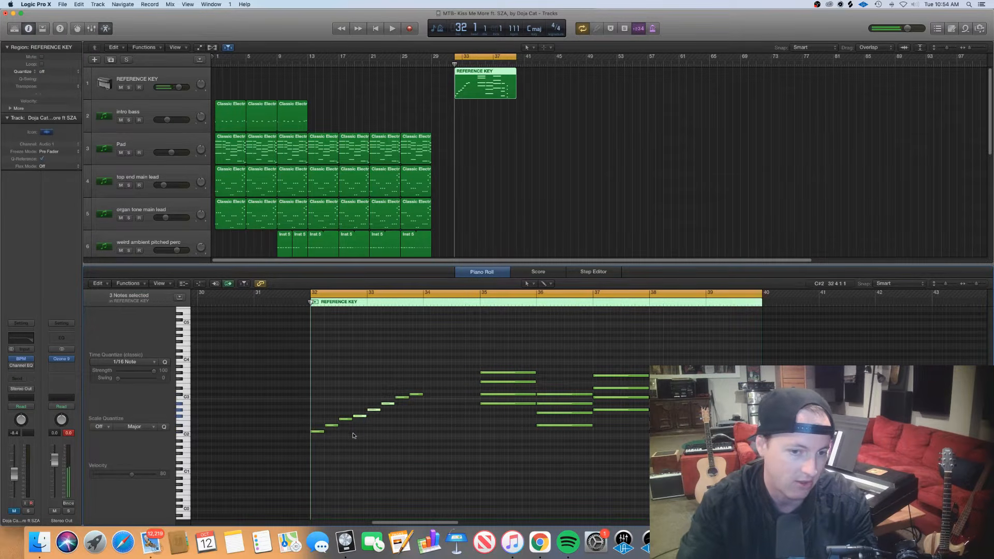
click(391, 440)
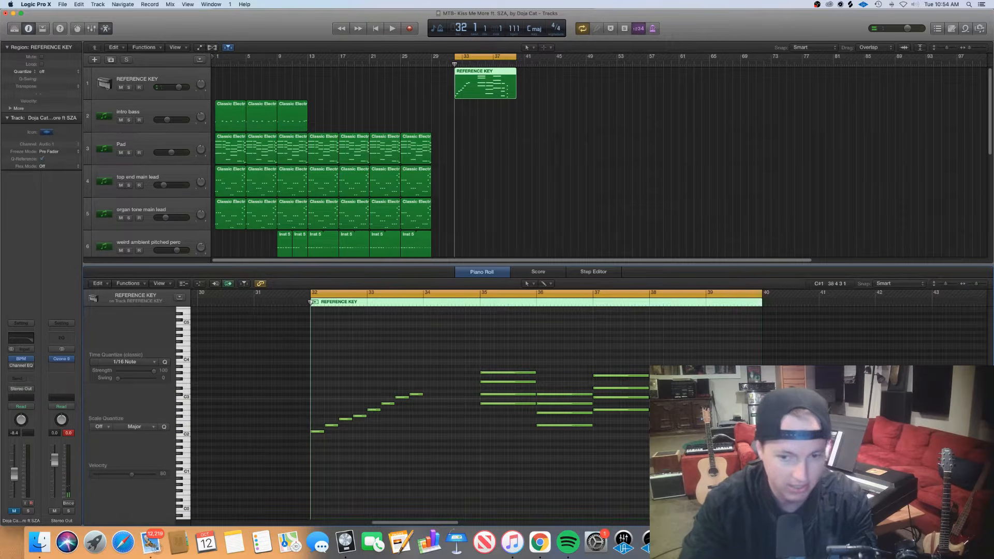
Transpose all notes in the REFERENCE KEY region down one semitone so the scale starts on C2
drag(719, 463, 673, 372)
click(356, 440)
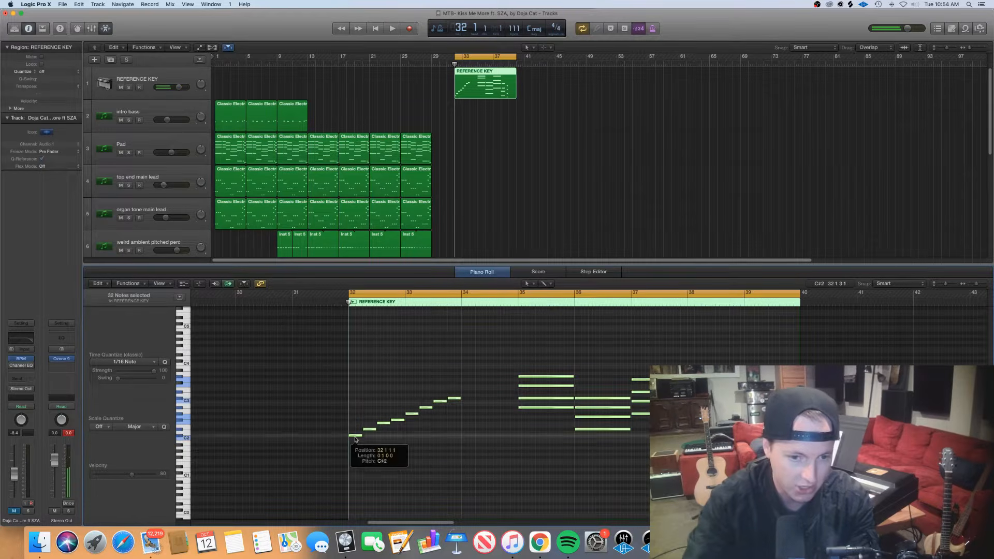
drag(355, 440, 351, 447)
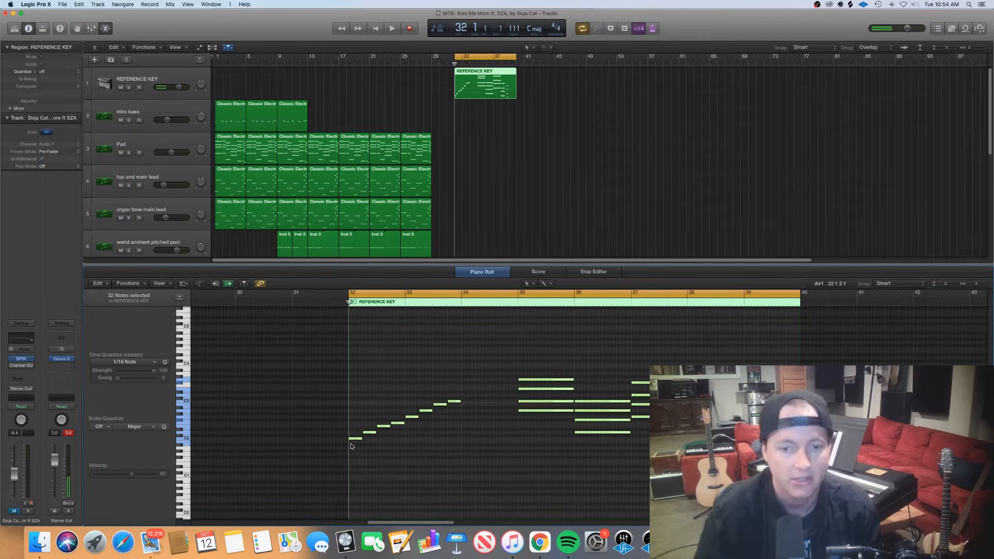
click(387, 461)
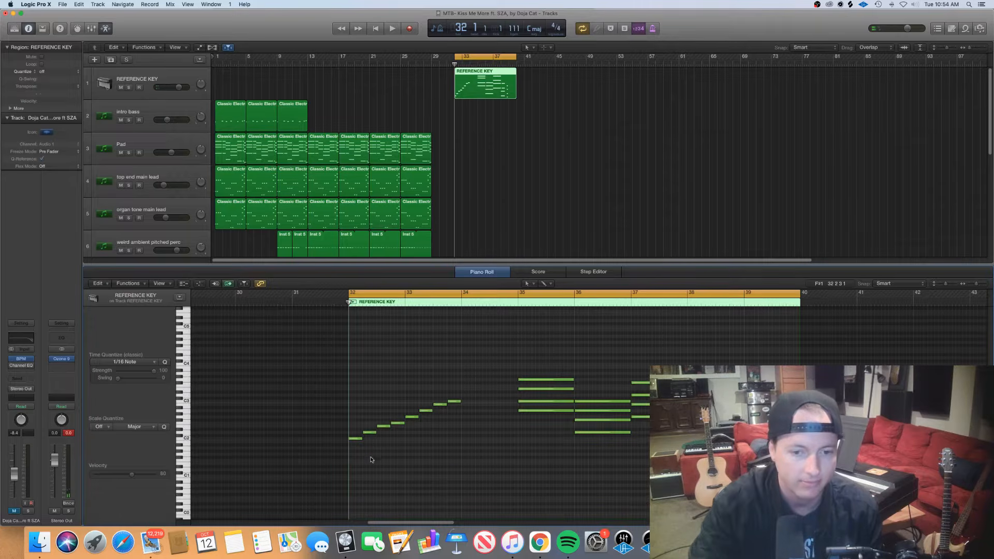
Transpose all notes in the REFERENCE KEY region back up one semitone so the scale starts on C#2
drag(365, 462, 464, 418)
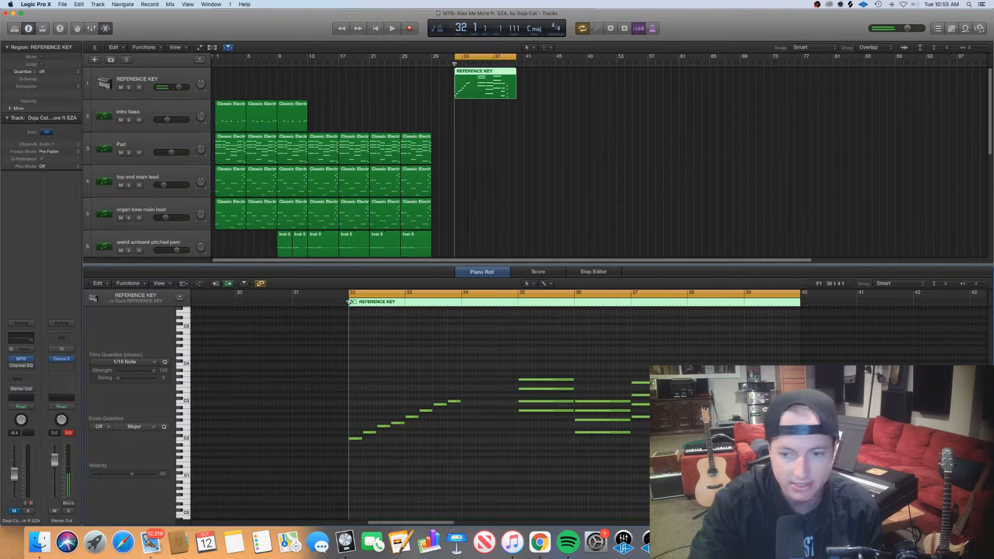
drag(770, 472, 277, 353)
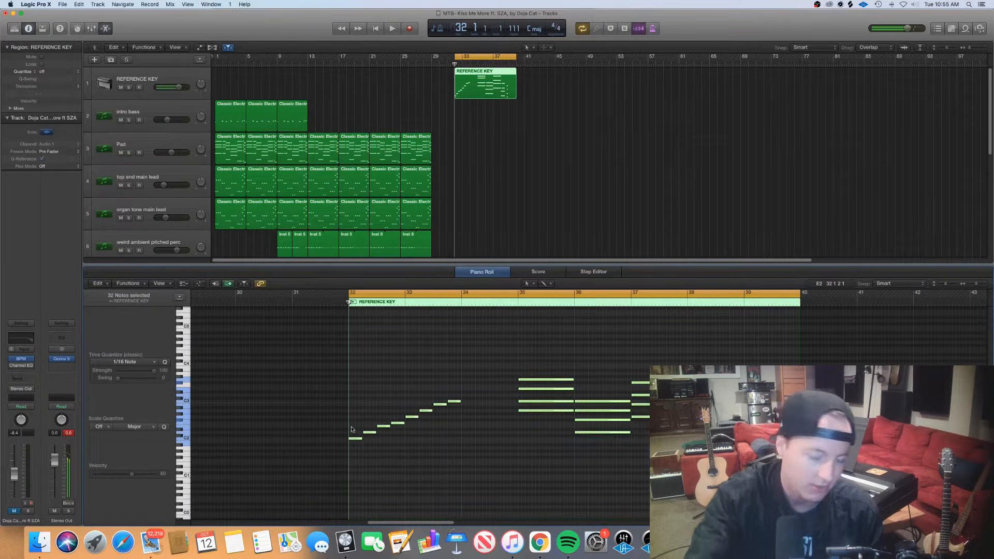
drag(356, 441, 357, 438)
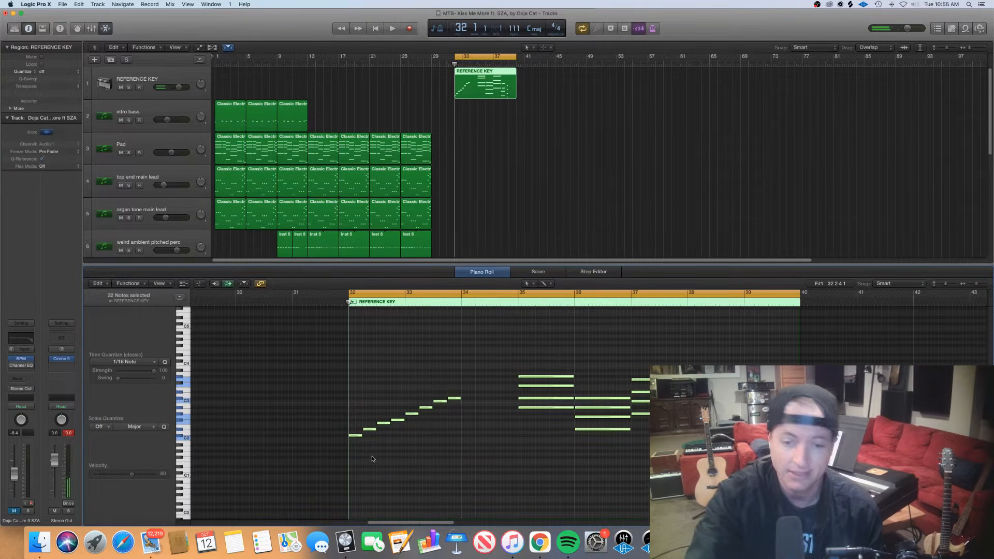
click(370, 455)
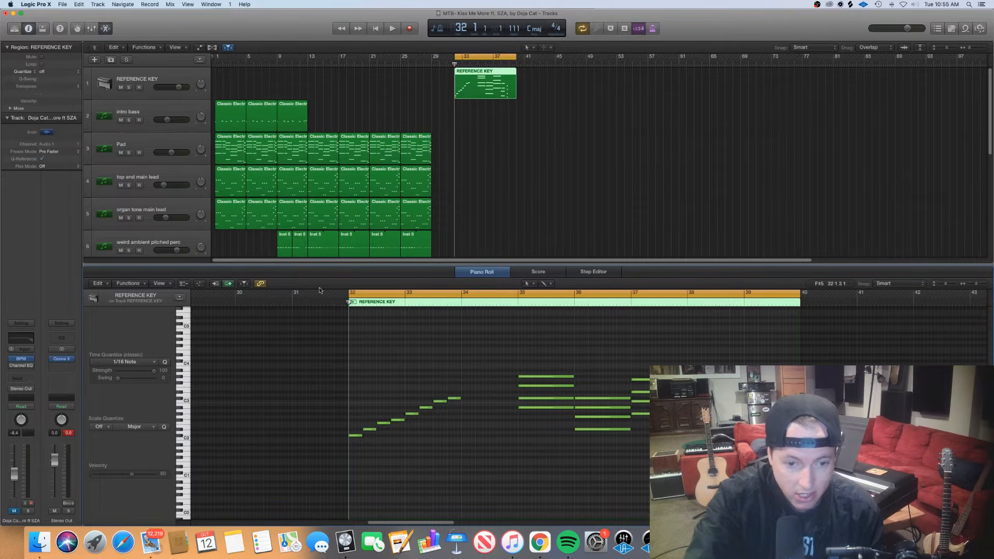
Select the scale's third note (F2) and seventh note (C3) in turn to check their pitches
click(384, 425)
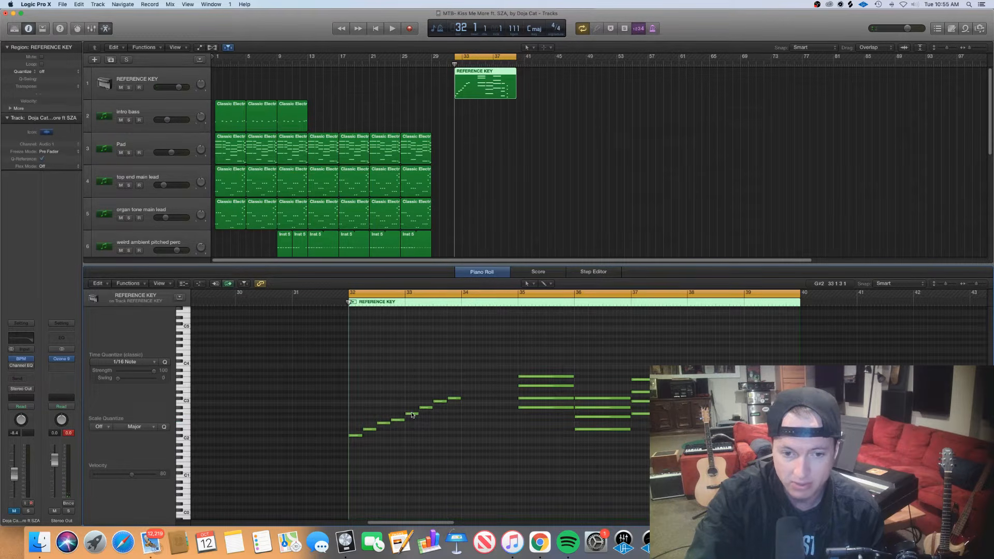
click(439, 402)
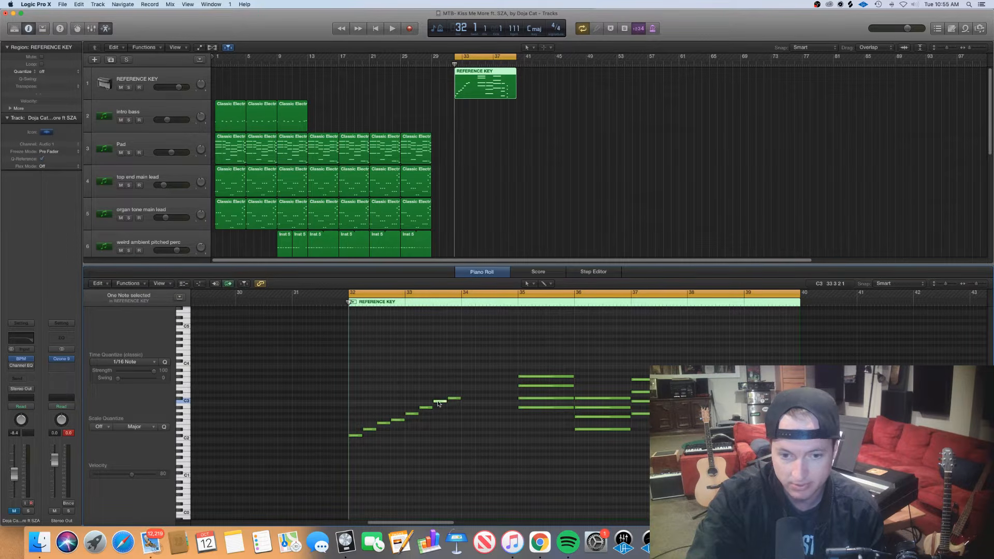
click(438, 407)
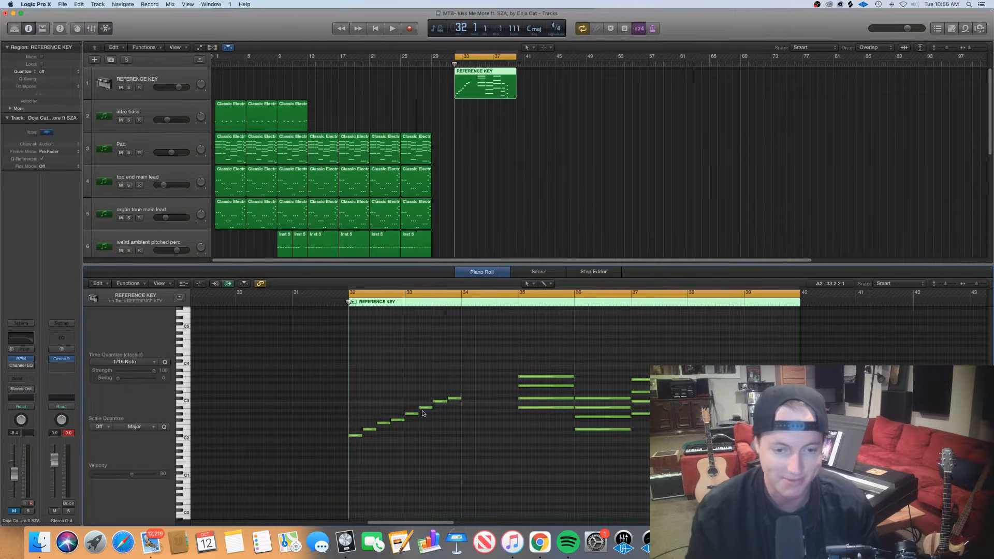
click(384, 423)
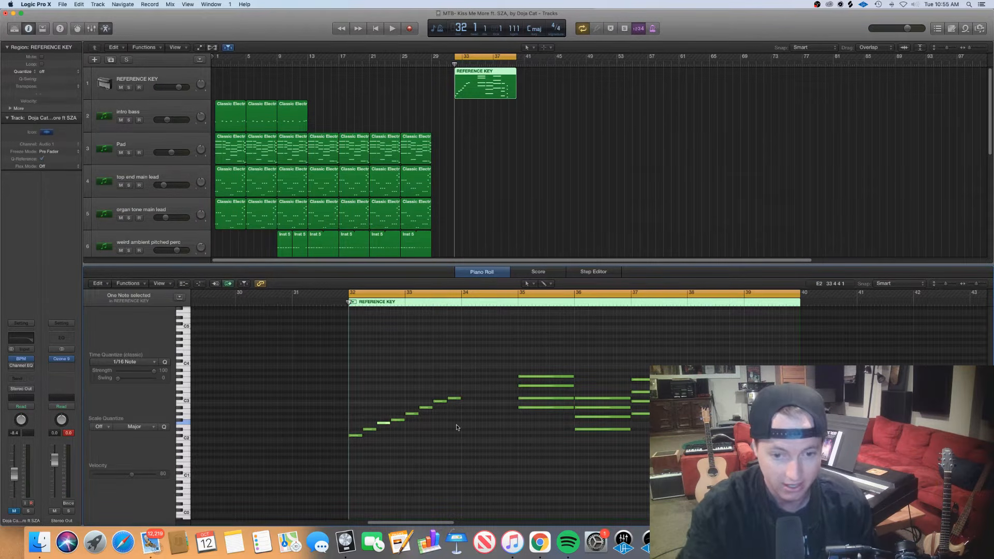
click(443, 400)
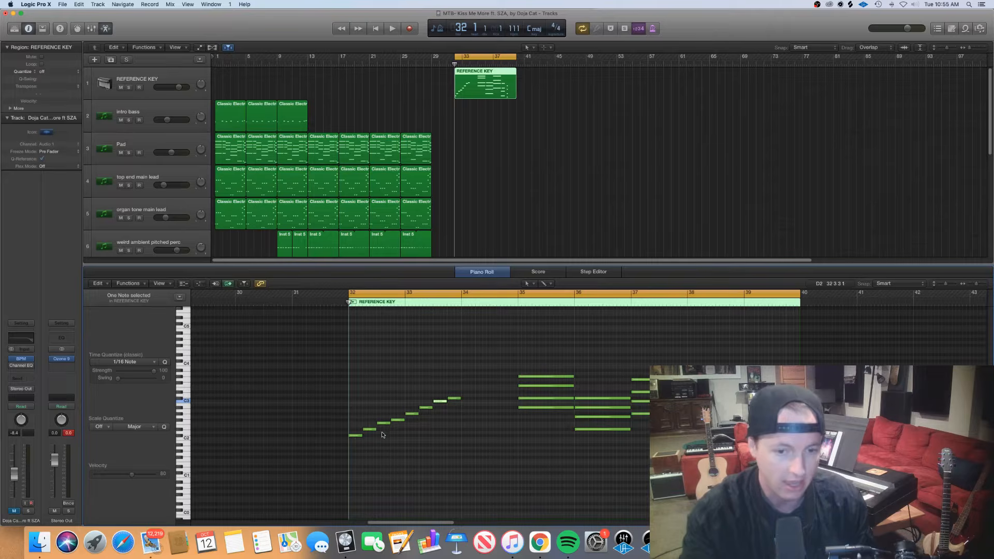
Recheck the third and seventh notes of the ascending scale, and clear the note selection
click(384, 423)
click(440, 402)
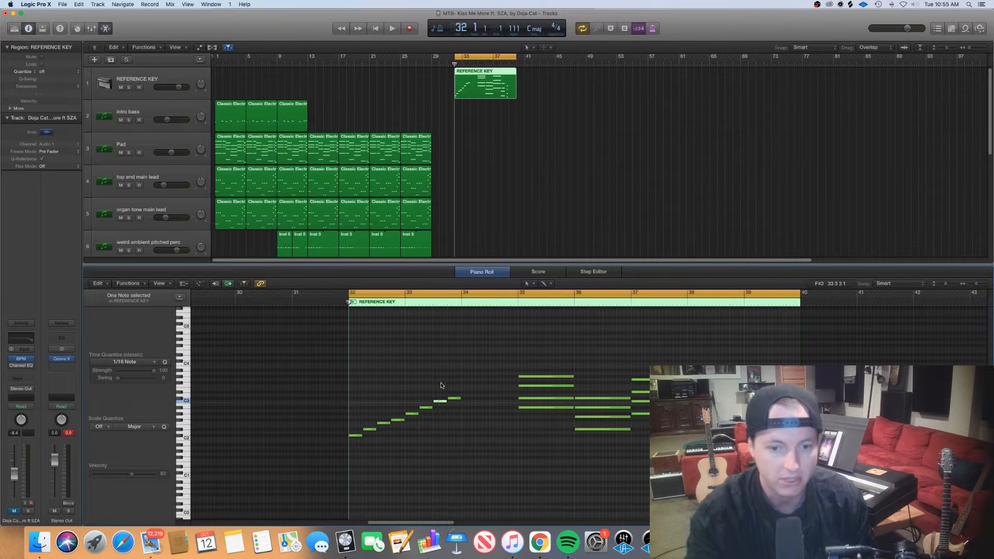
click(455, 448)
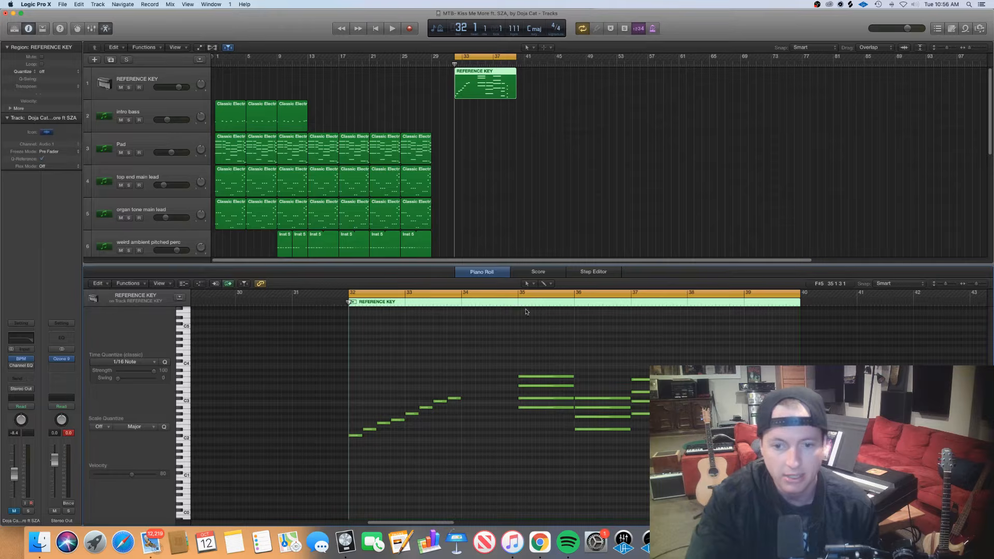
Play the REFERENCE KEY chords from just before bar 35 and stop playback during bar 38
click(511, 304)
key(space)
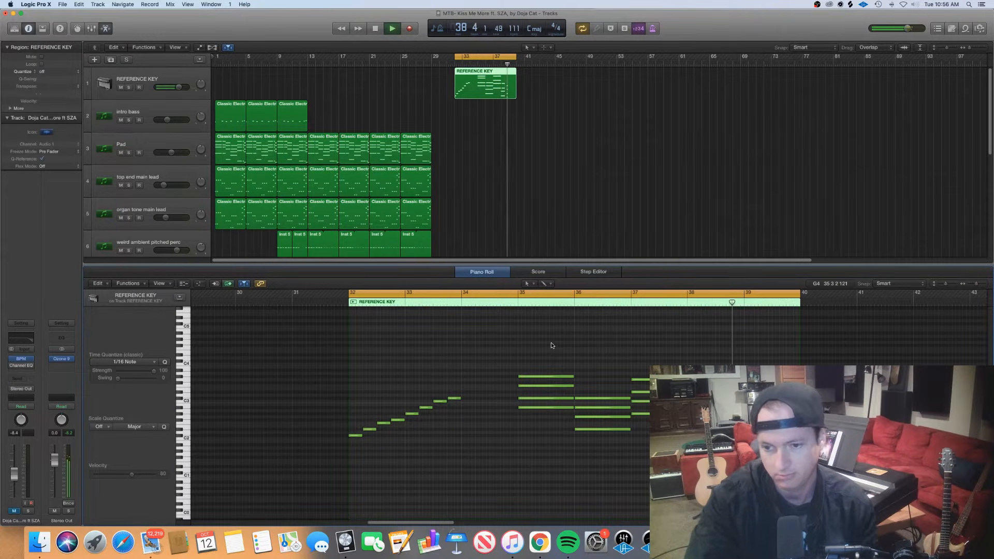
key(space)
Place the playhead on the first chord at bar 35, scrub back to the scale's sixth note, and return to bar 35
click(518, 303)
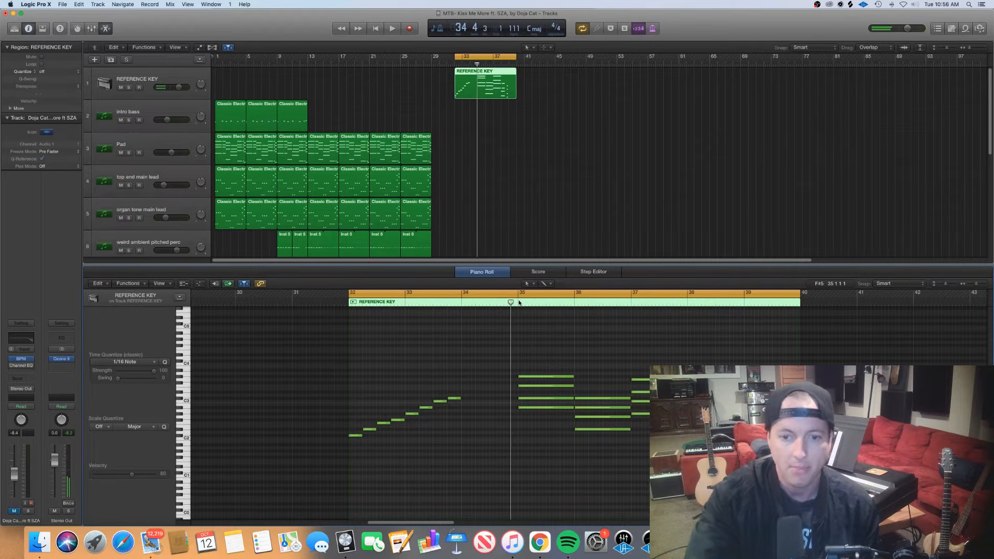
click(518, 303)
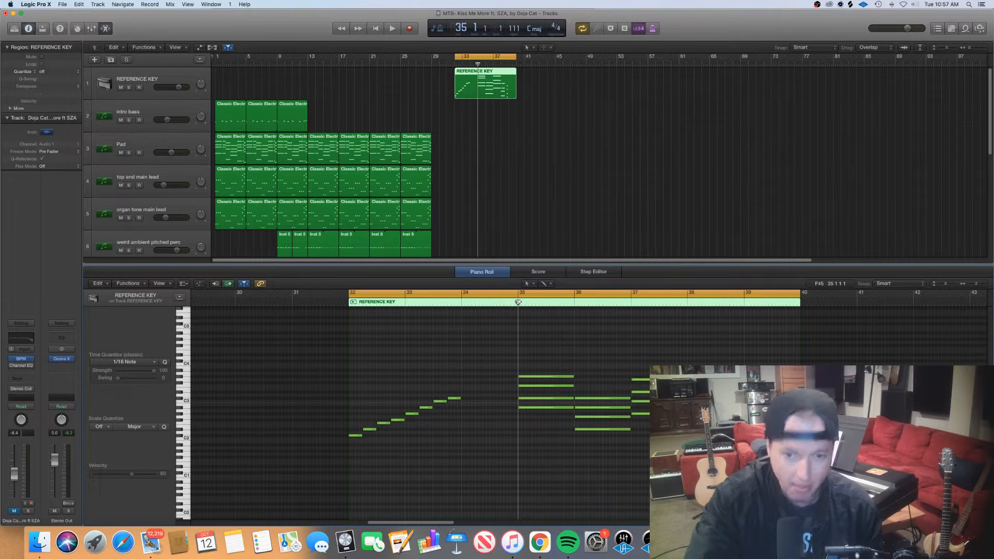
drag(518, 302, 424, 393)
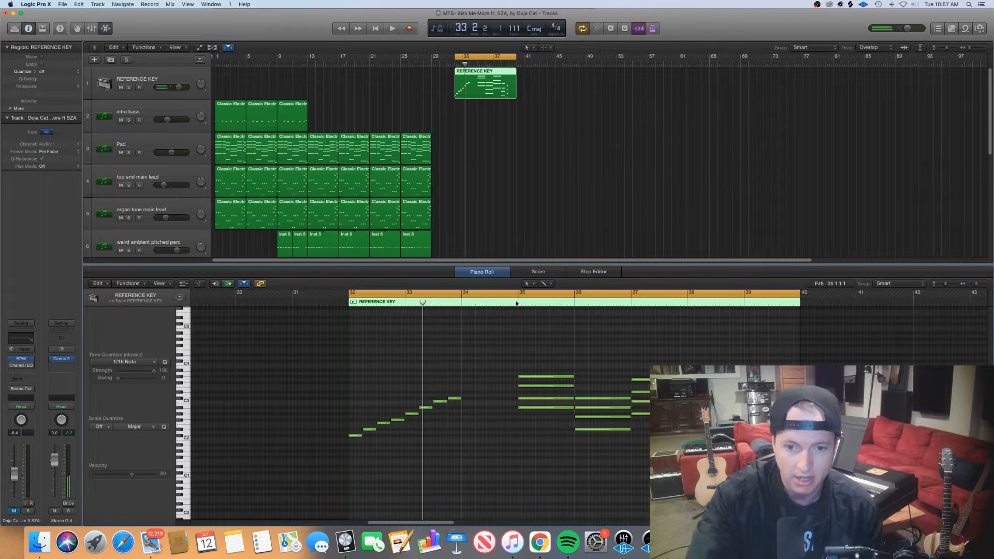
click(517, 303)
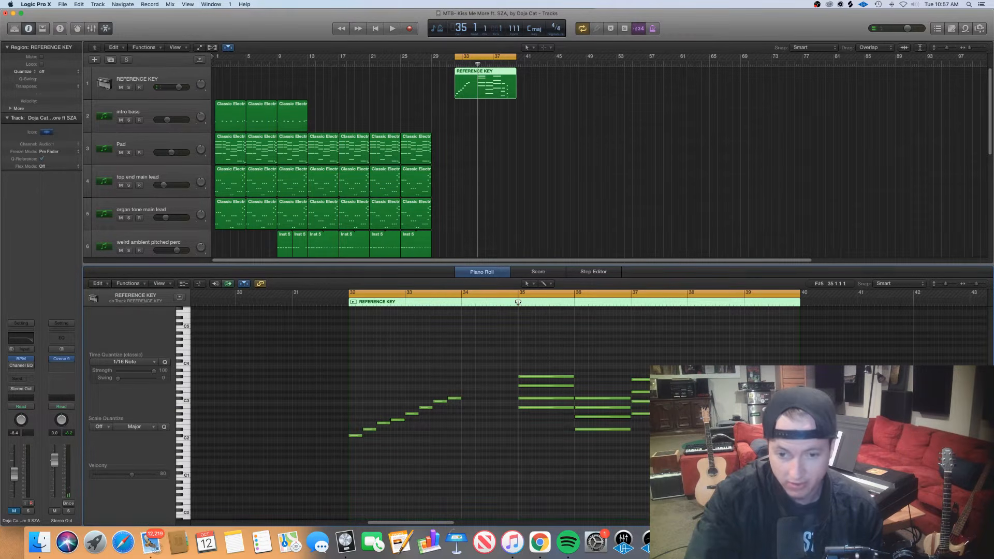
Move the playhead to bar 36 and check that chord's notes against the scale's fourth and fifth notes
drag(517, 303, 574, 302)
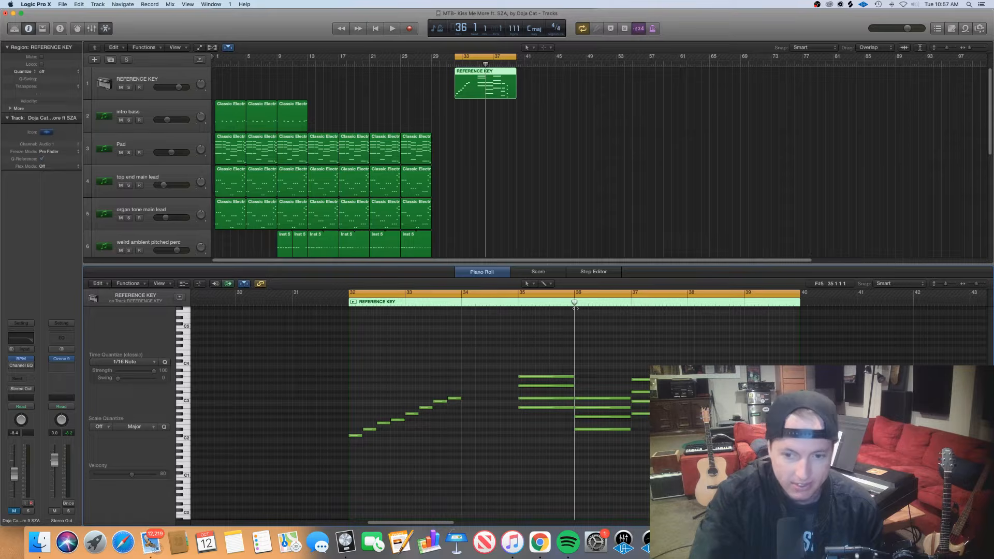
drag(595, 371, 596, 452)
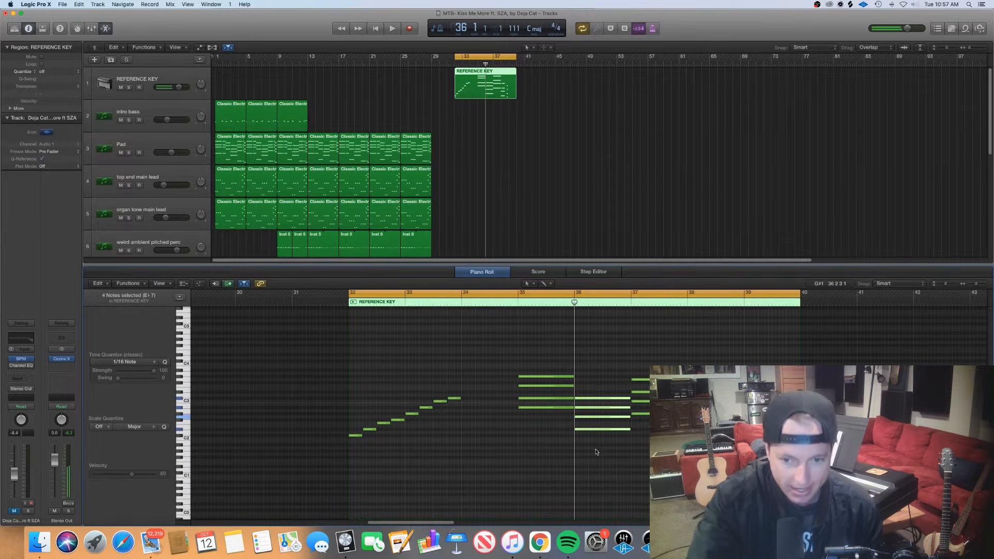
click(586, 417)
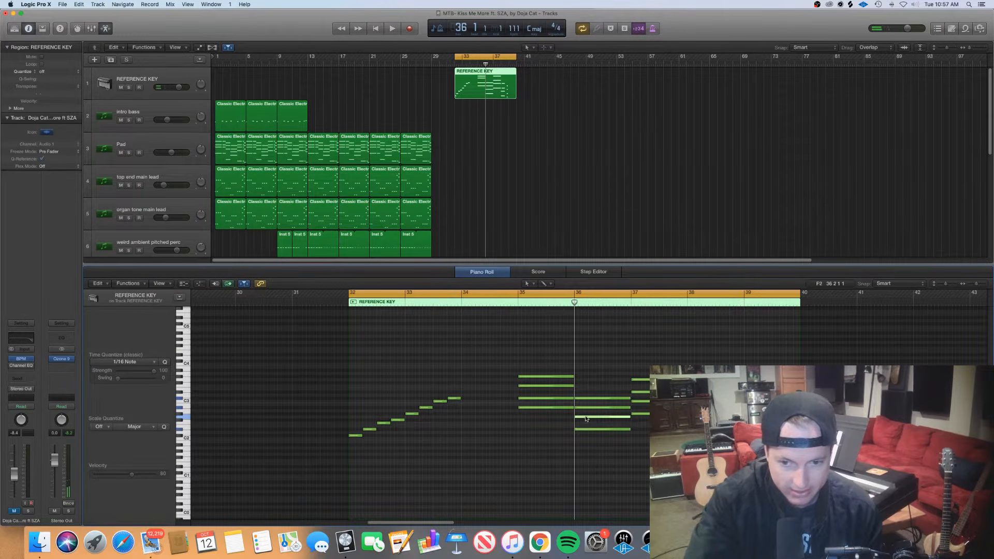
drag(398, 428, 415, 413)
click(418, 419)
drag(602, 449, 608, 357)
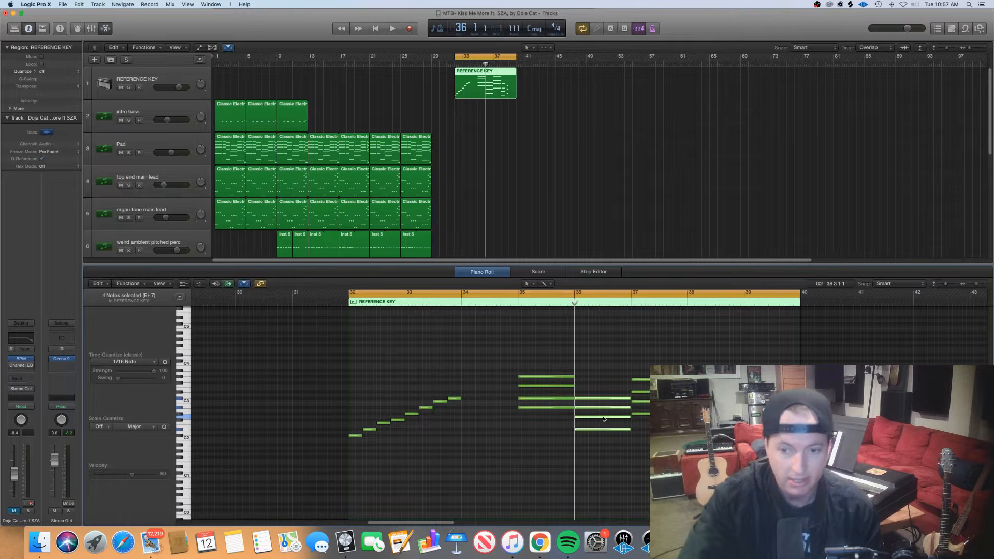
Select the four-note chord at bar 37, check its top note alone, and clear the selection
click(656, 333)
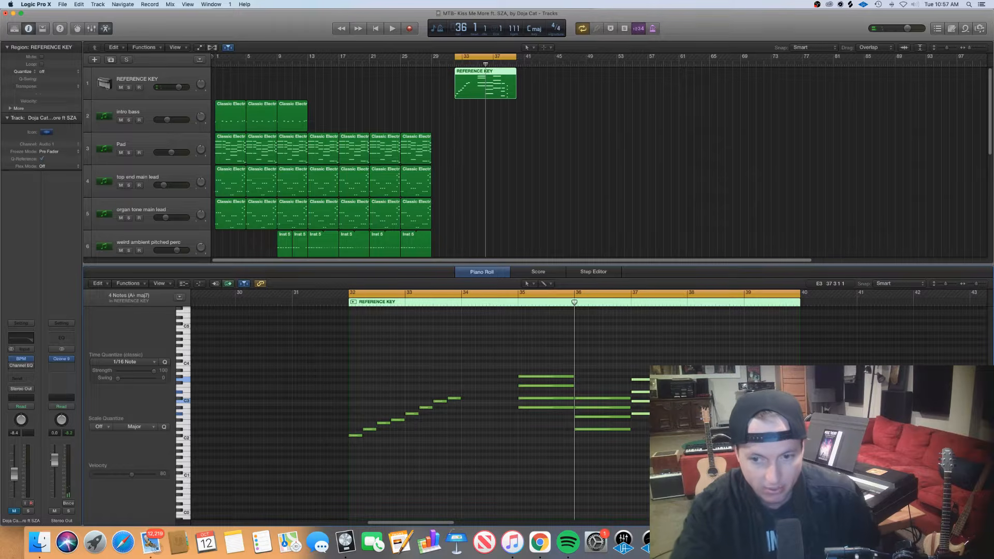
drag(660, 389, 656, 368)
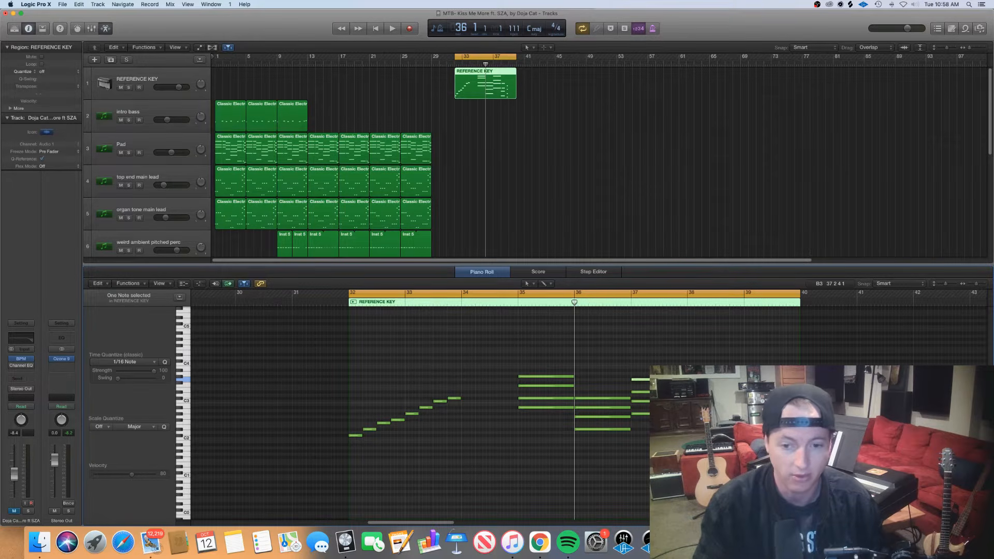
click(603, 368)
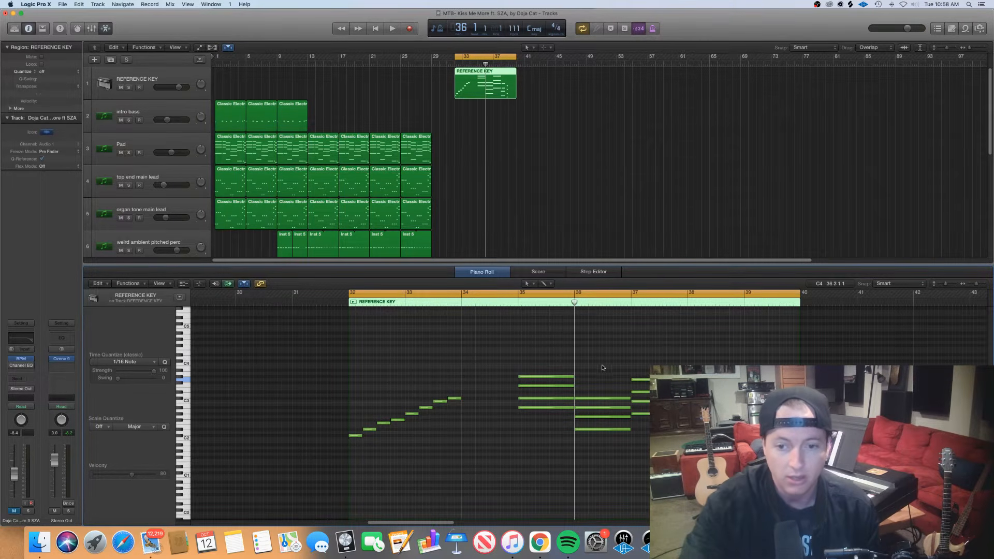
Step the playhead through the chord progression from bar 35 to bars 37 and 38, ending at bar 38 beat 4
click(517, 302)
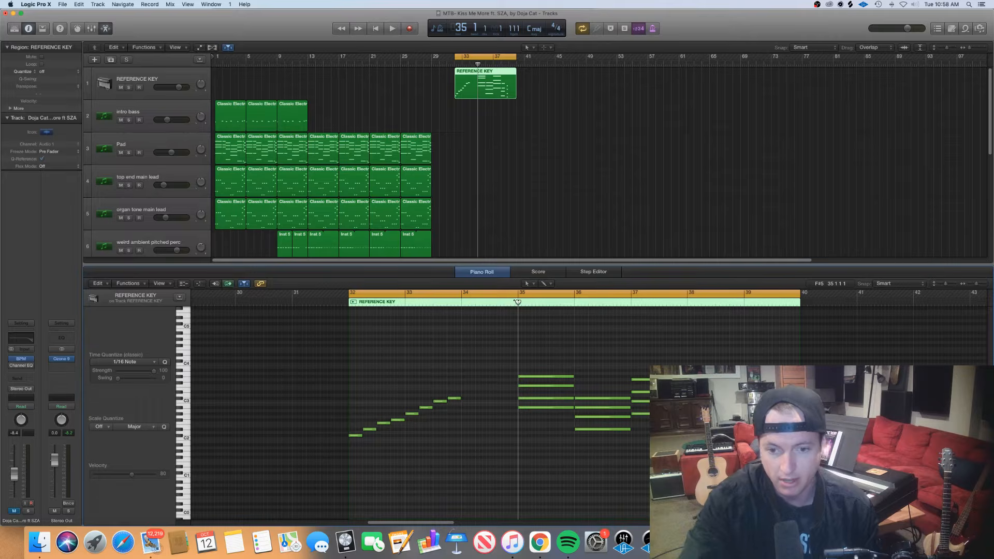
drag(518, 301, 633, 313)
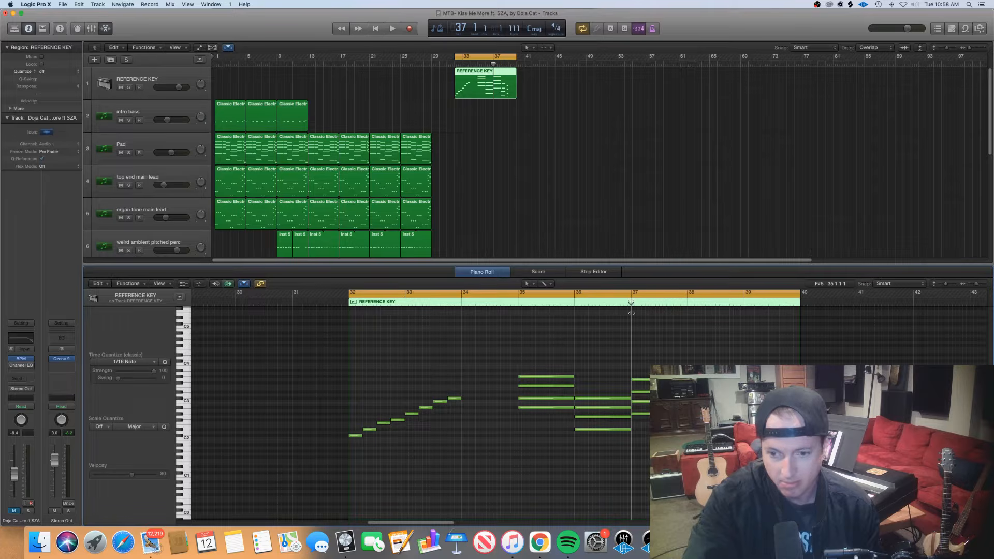
drag(632, 313, 687, 326)
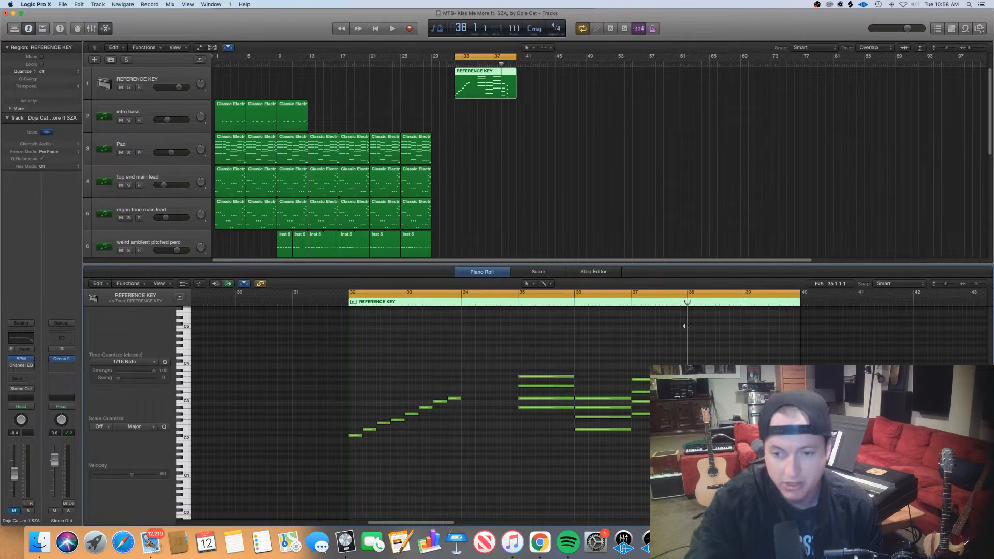
drag(689, 326, 731, 334)
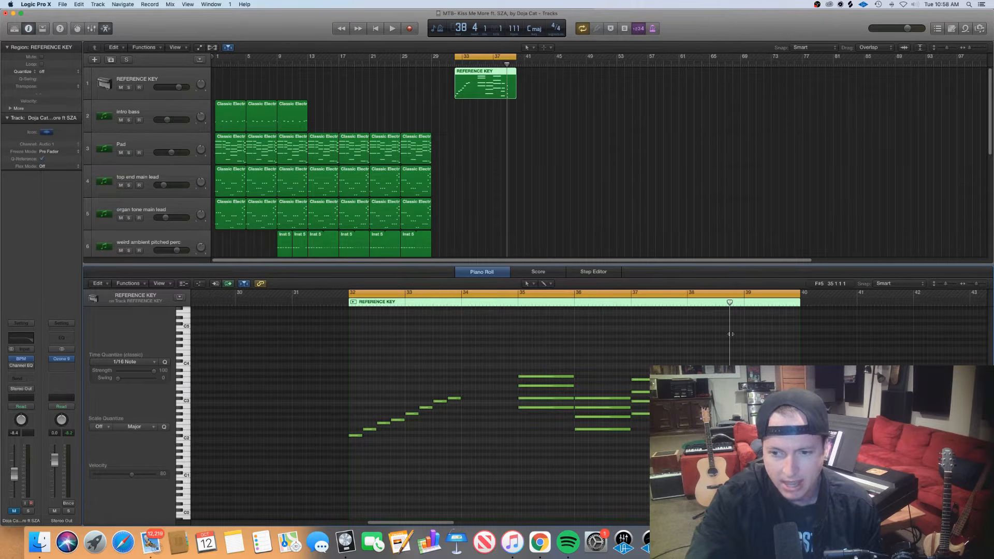
Check a note at bar 38 beat 4, and place the playhead at bar 33 beat 3 to inspect the scale's seventh note
click(734, 417)
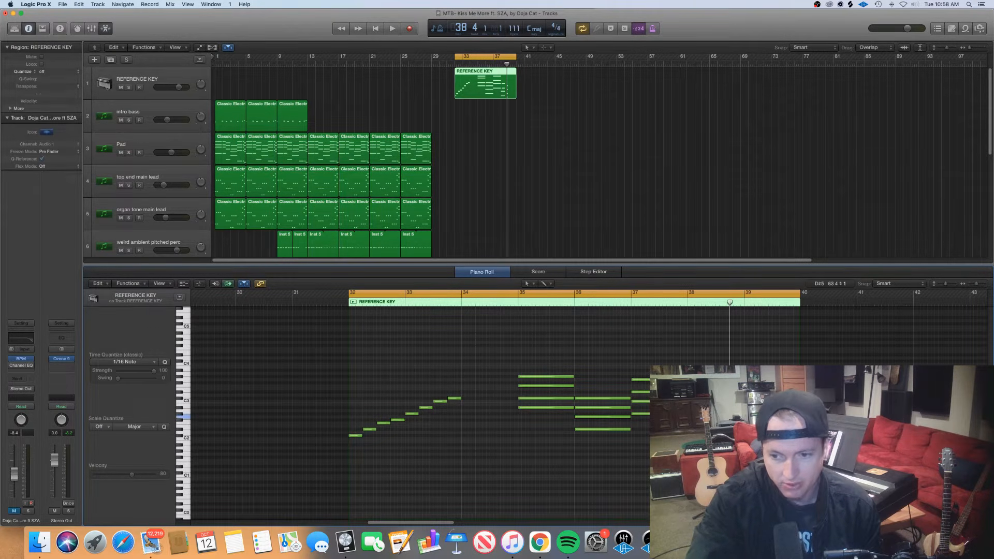
click(723, 302)
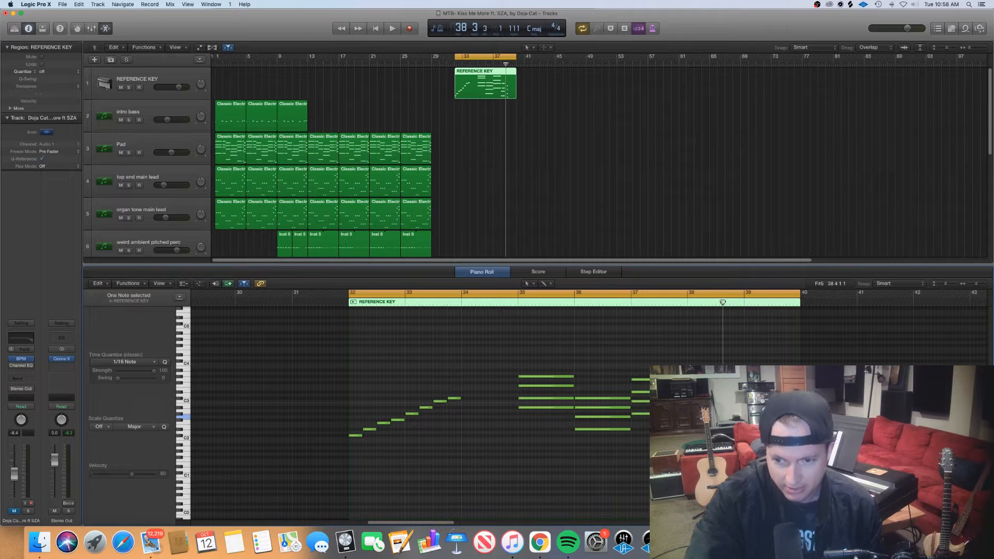
drag(723, 302, 730, 302)
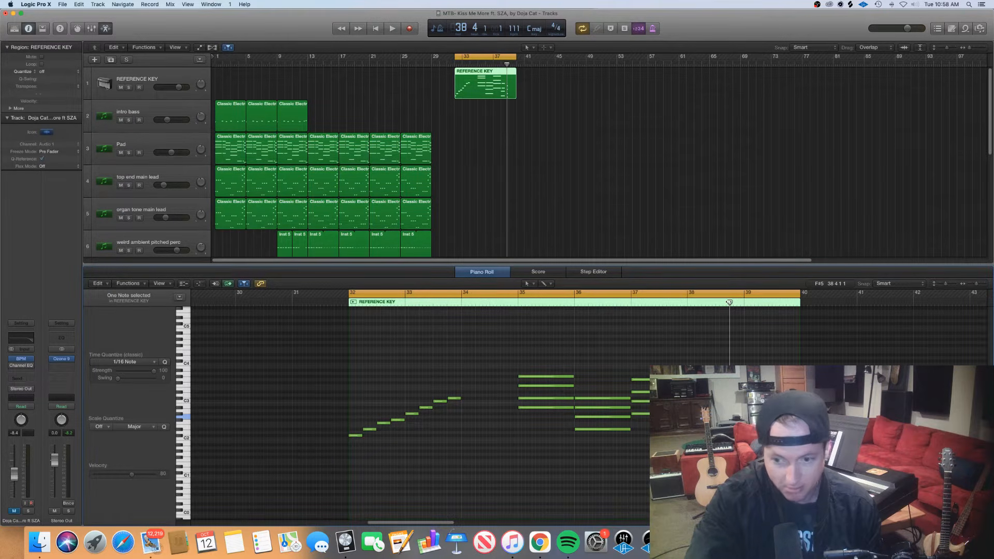
drag(729, 302, 433, 302)
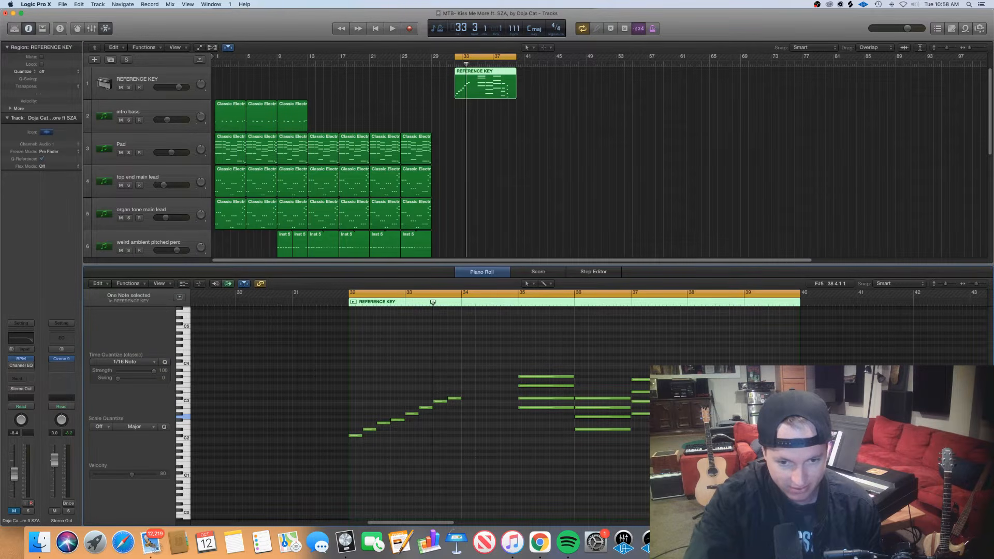
click(441, 401)
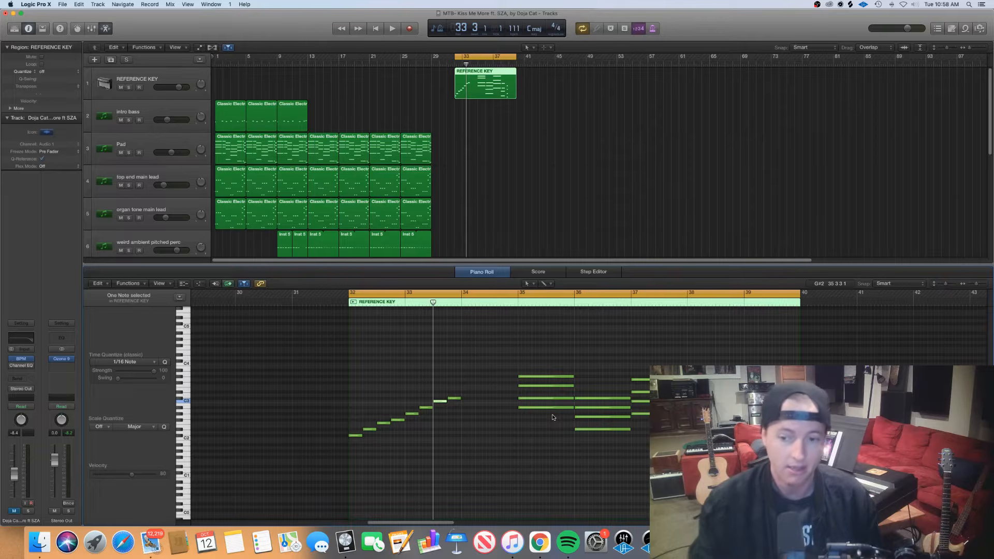
Select the chords in bars 38, 37 and 36 in turn, and the bar 38 chord again, to compare their notes and names
click(737, 458)
drag(739, 458, 709, 403)
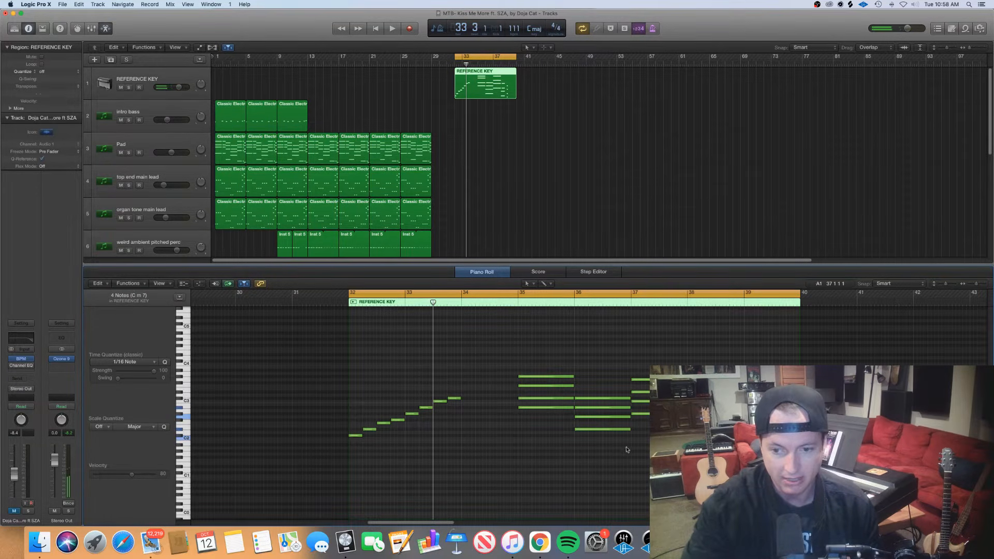
drag(663, 445, 654, 337)
click(630, 449)
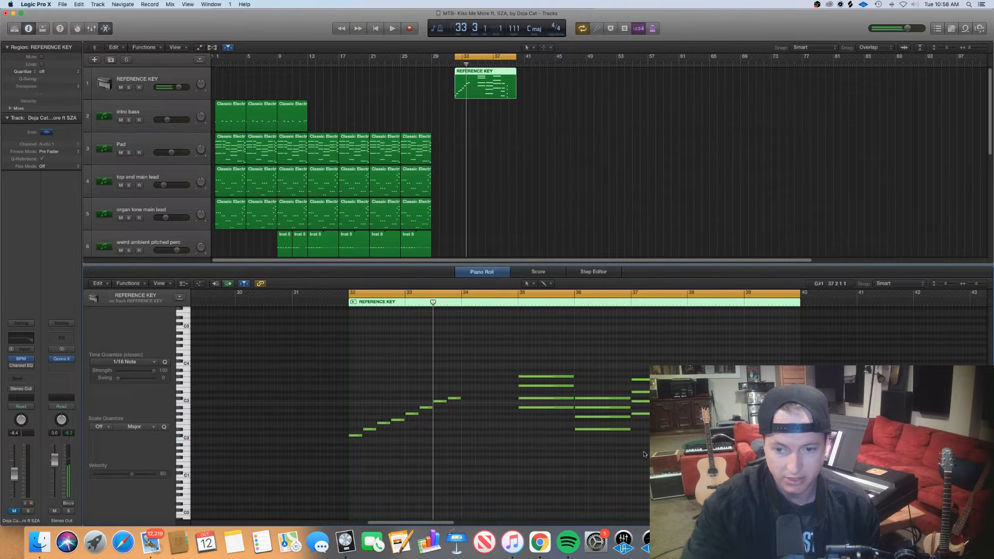
drag(613, 464, 609, 366)
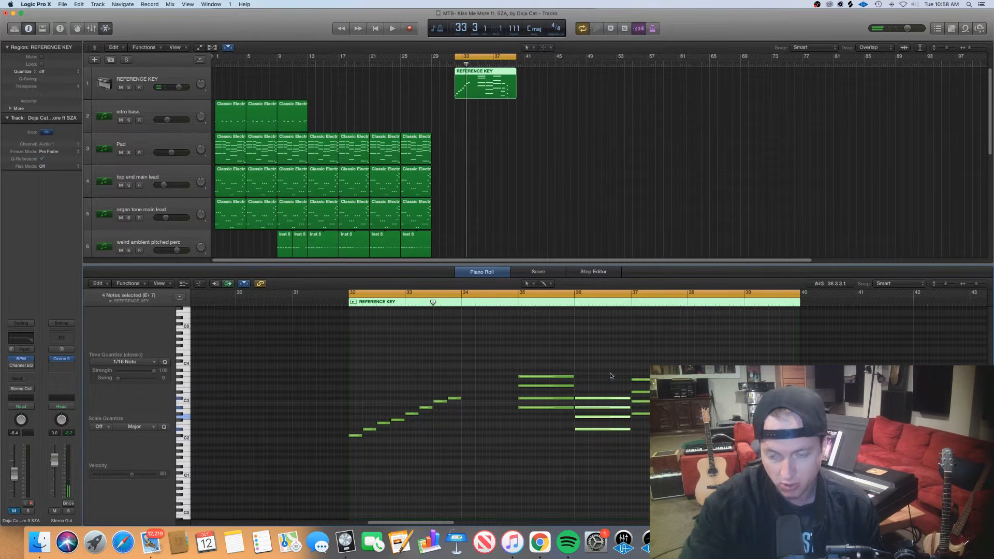
click(616, 441)
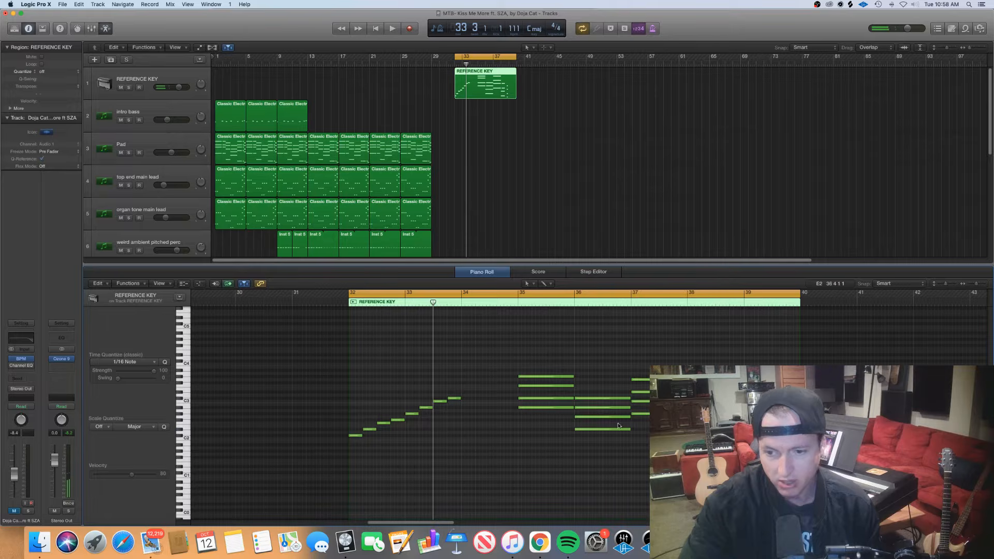
drag(741, 451, 737, 399)
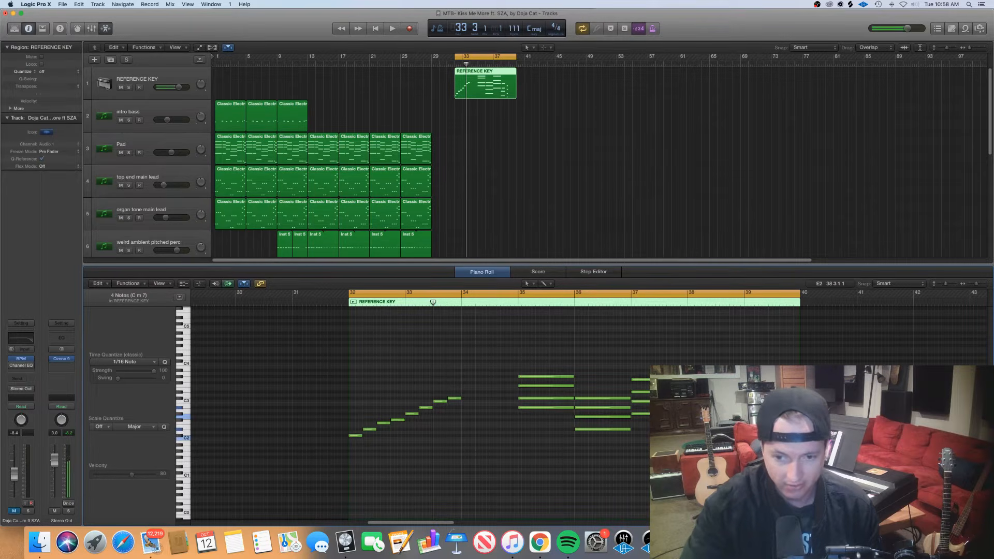
Move the playhead through the chords at bars 35, 36 and 37, and reselect the REFERENCE KEY region
click(516, 305)
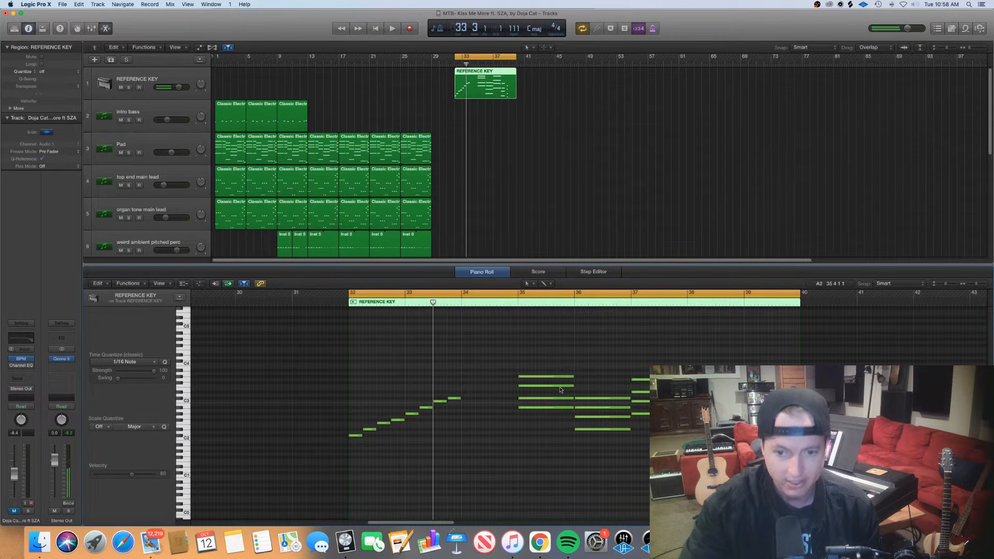
click(518, 303)
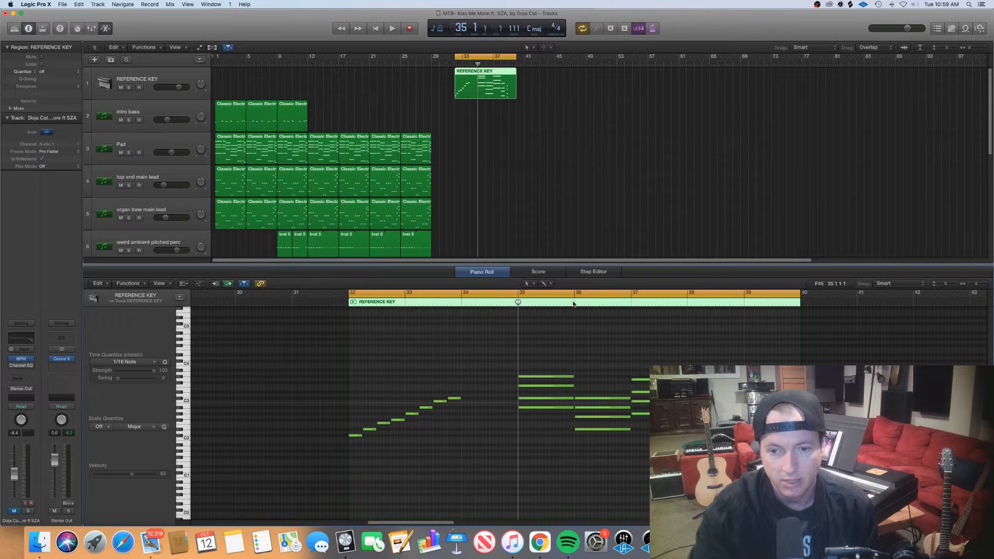
click(574, 303)
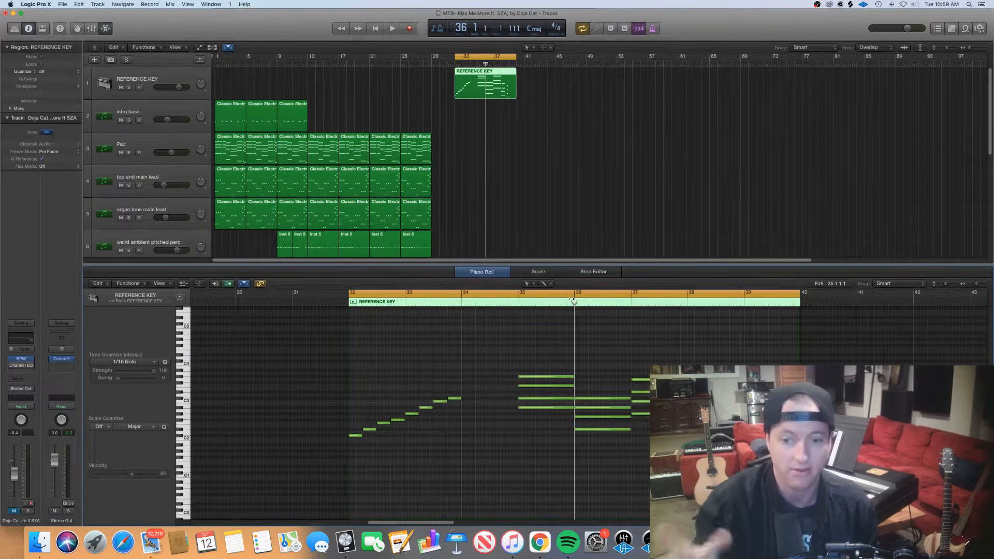
drag(575, 303, 631, 302)
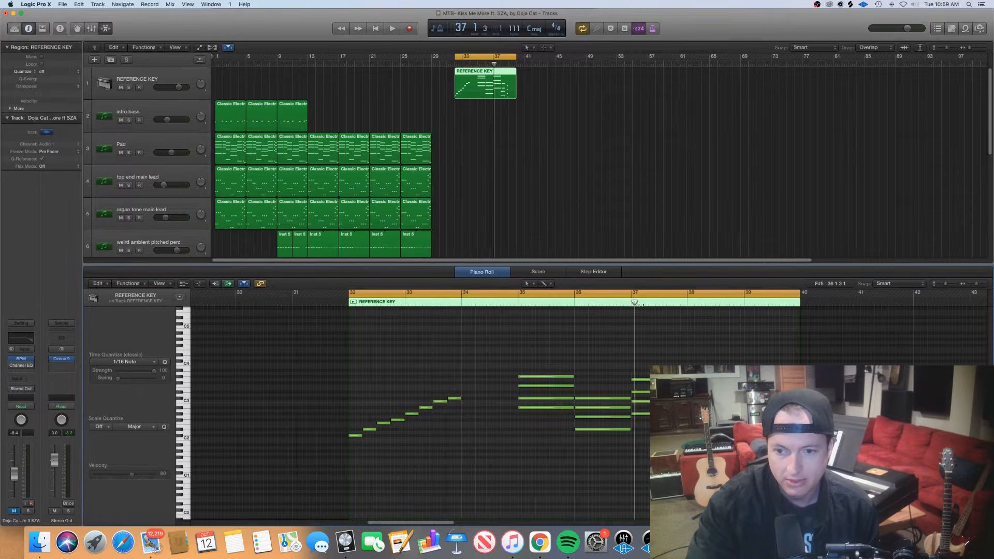
drag(630, 303, 658, 303)
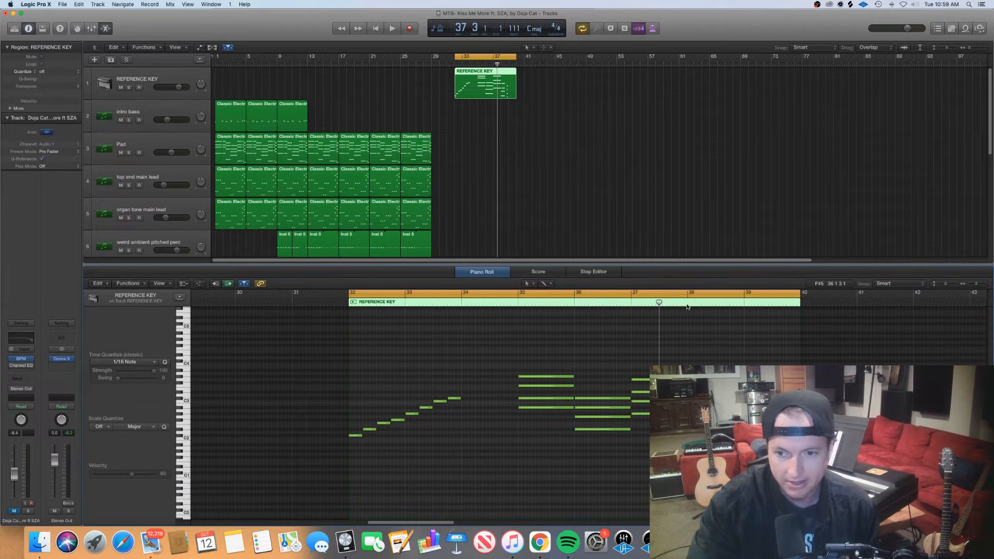
click(665, 308)
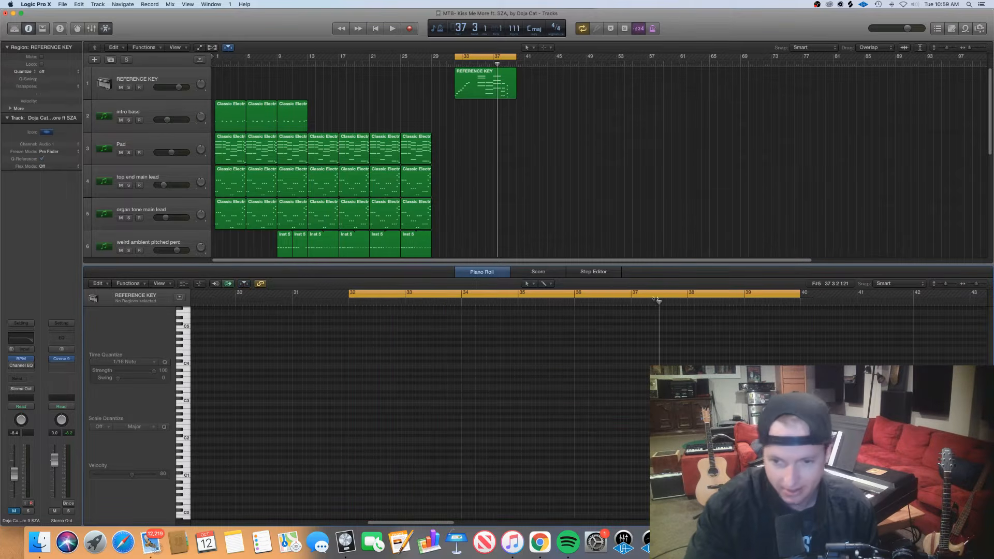
click(489, 82)
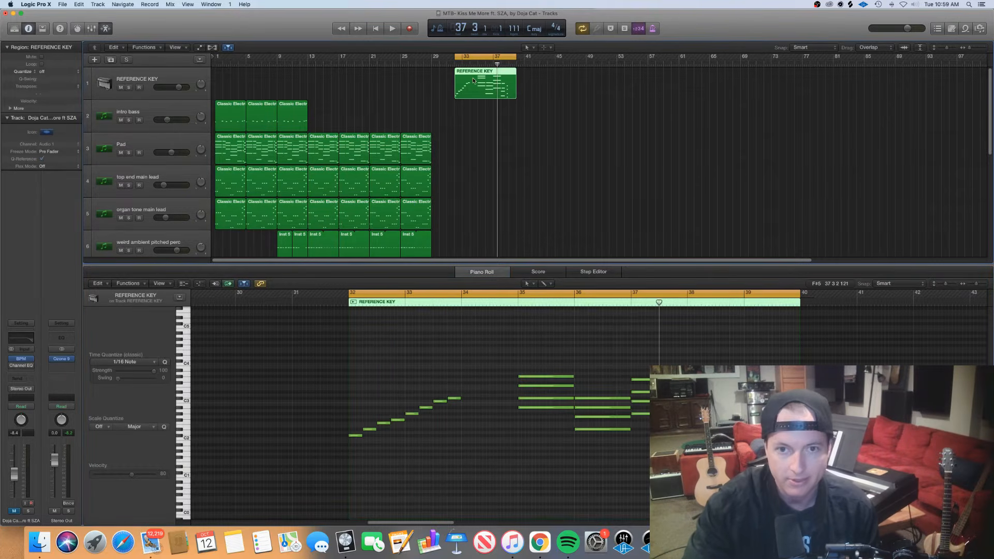
Move the playhead back to the first chord at bar 35 and check the seventh note of the REFERENCE KEY scale
click(631, 304)
drag(632, 303, 520, 310)
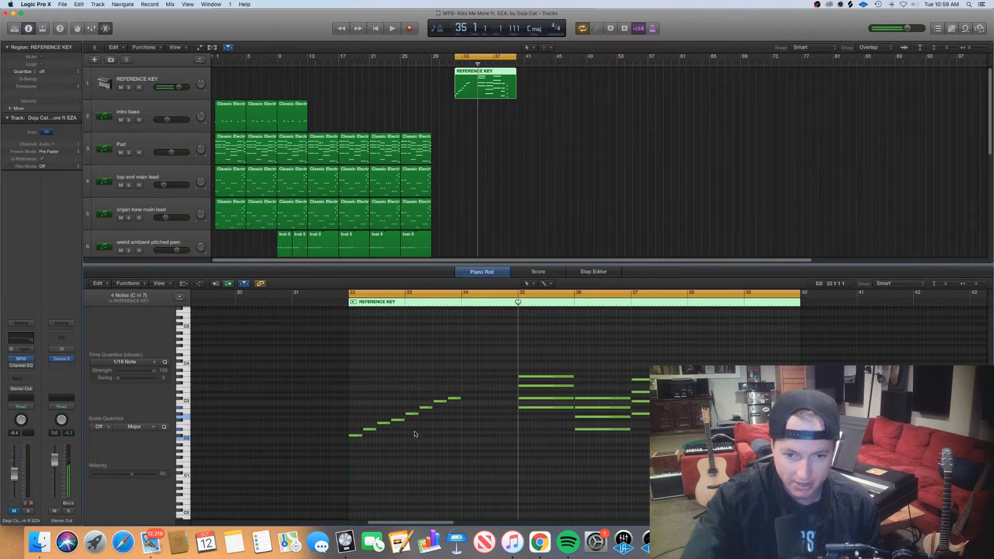
click(441, 402)
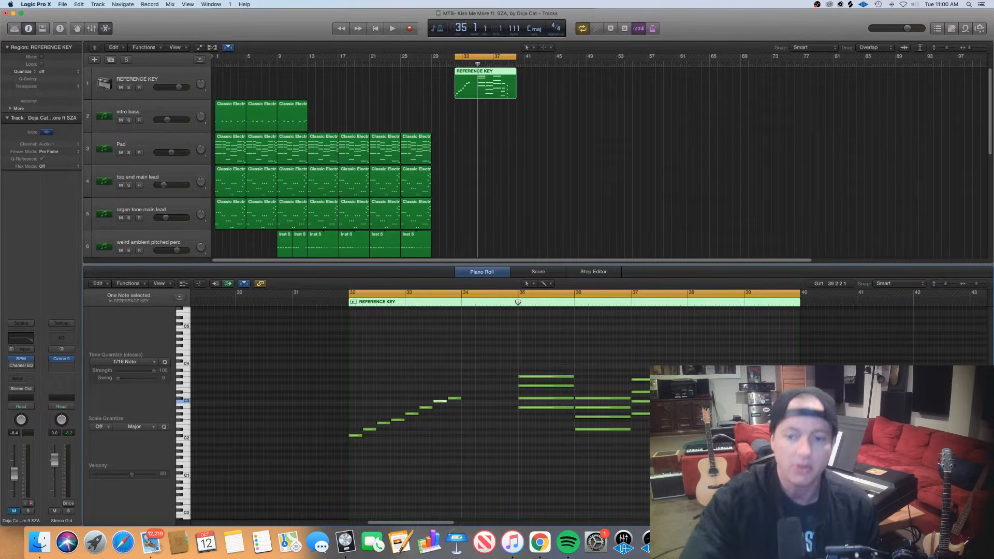
click(461, 382)
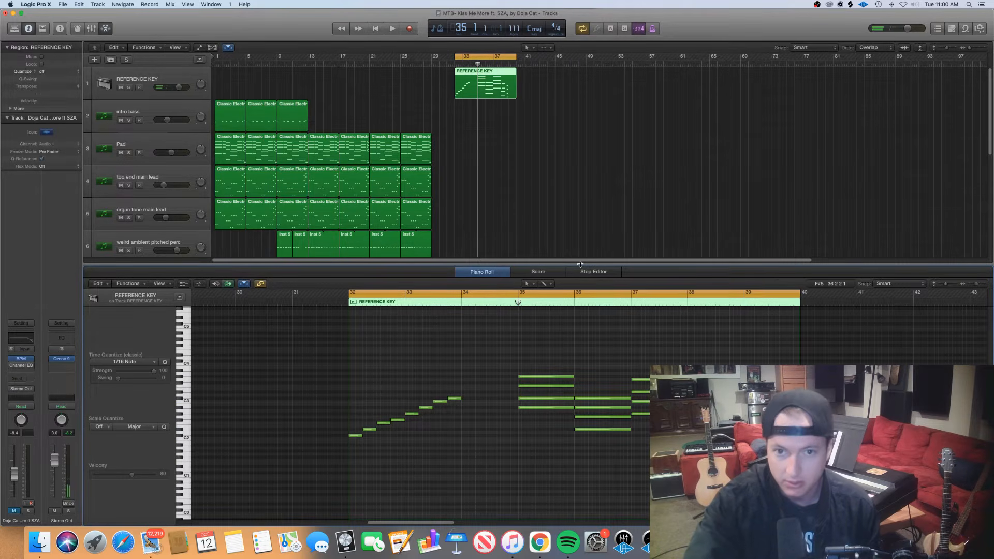
Set the cycle range from bar 1 to bar 29 and solo the Pad track
key(e)
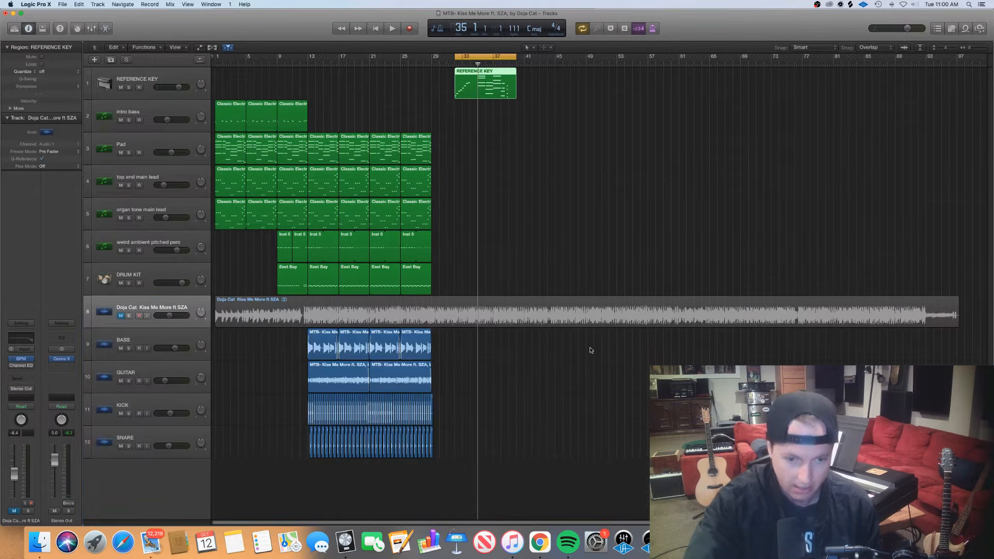
drag(216, 56, 432, 76)
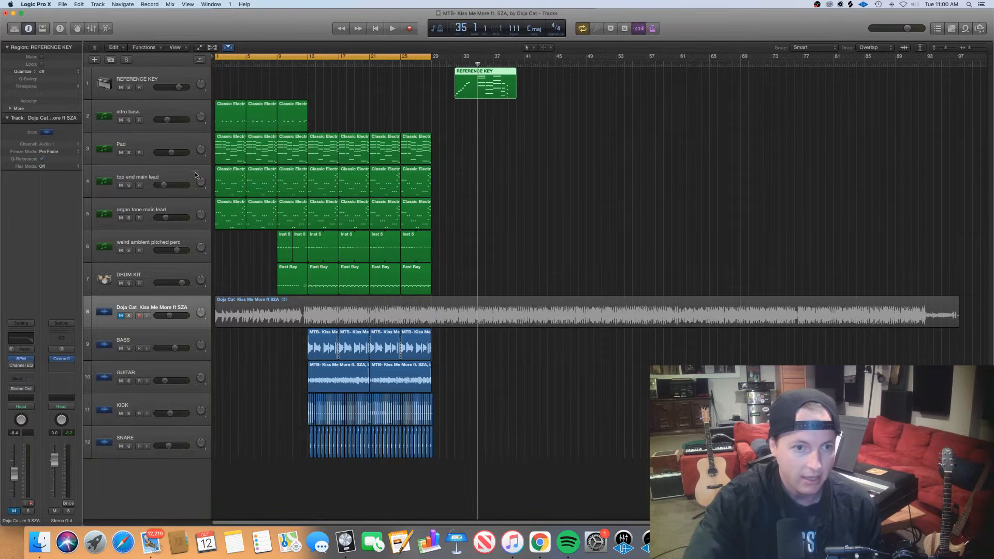
click(118, 150)
click(130, 153)
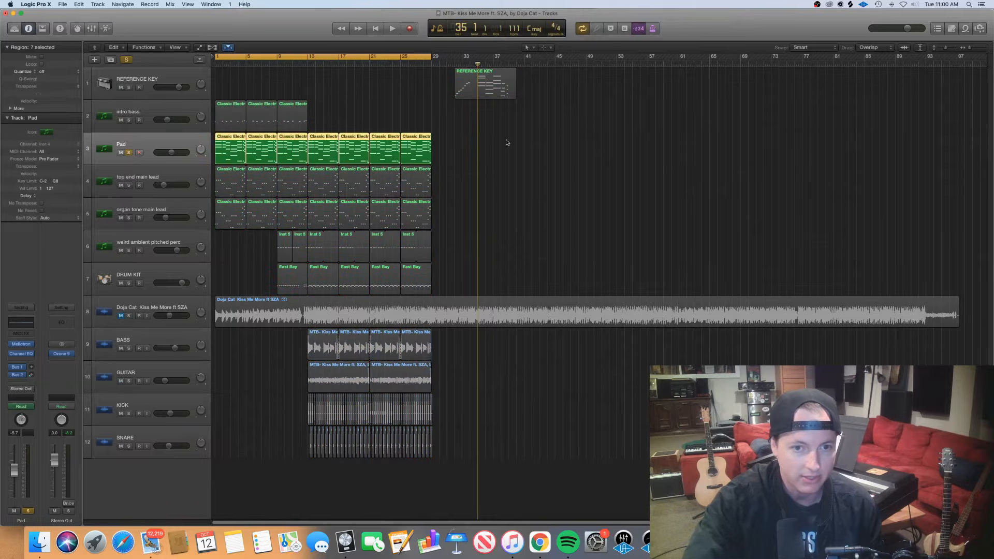
Open the Pad track's Classic Electric Piano regions in the Piano Roll and frame their chords from bar 1
double_click(230, 147)
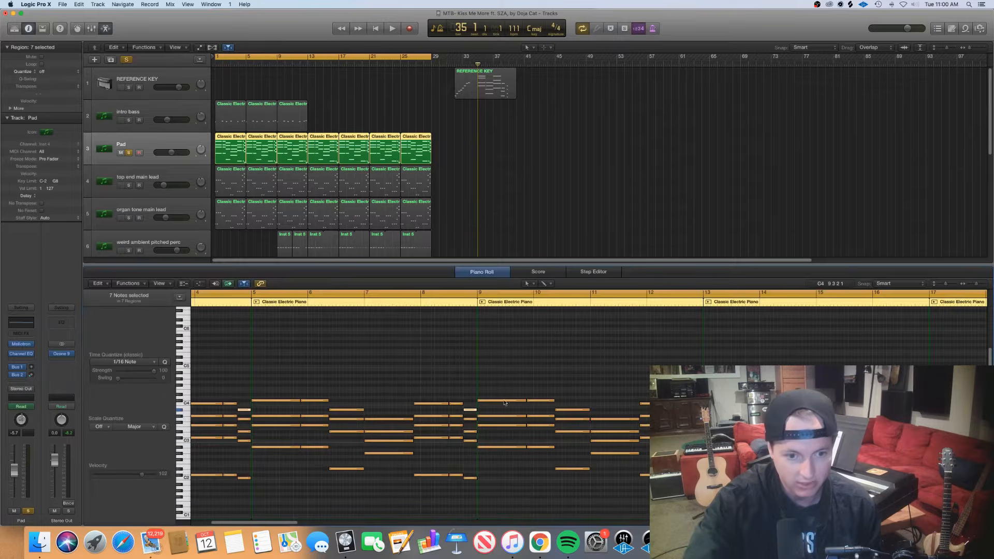
key(super+Left)
key(super+Left)
key(super+Left)
key(super+Left)
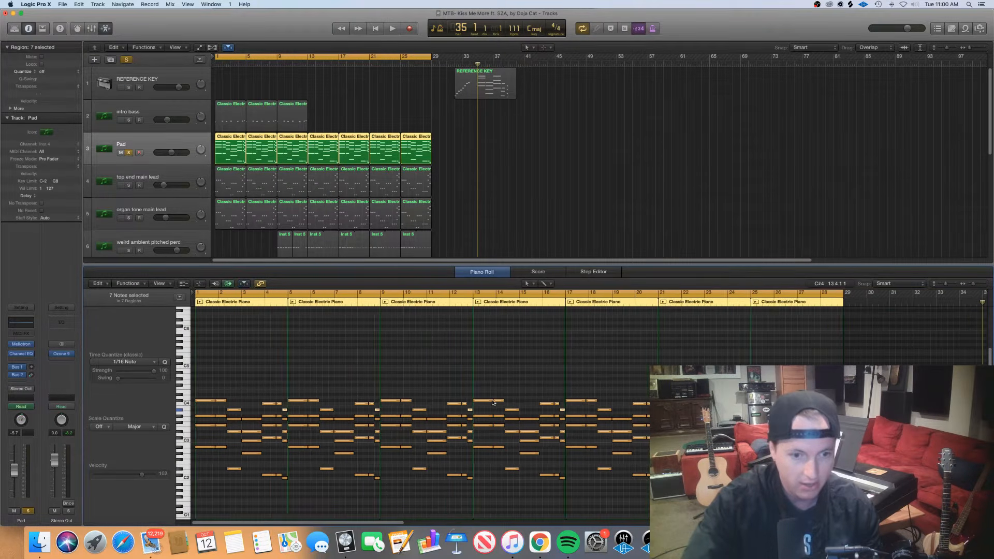
scroll(495, 399, right, 1)
scroll(258, 403, left, 1)
key(super+Right)
key(super+Right)
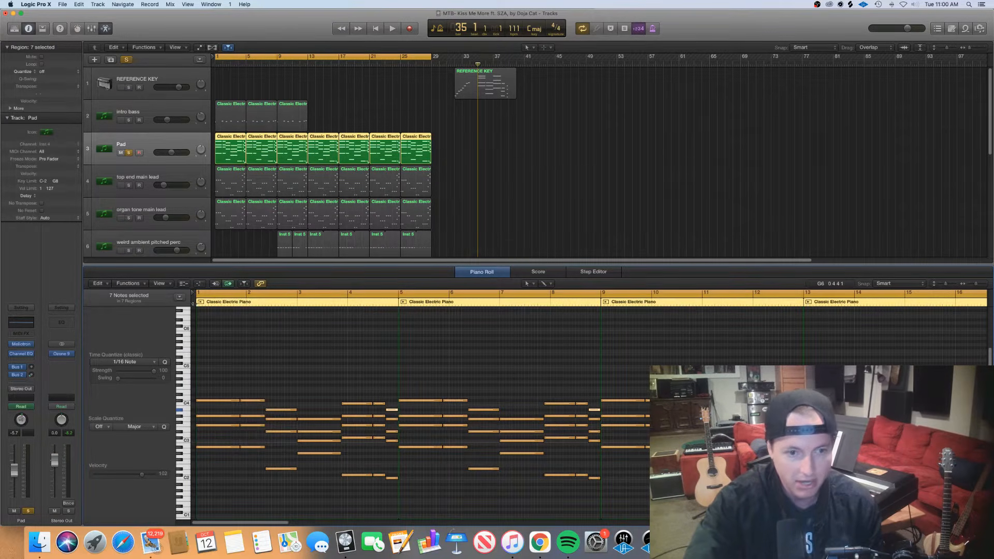
Step the playhead through the Pad chords from bar 1 to bars 2 and 3, ending at bar 4 beat 4
key(Return)
key(space)
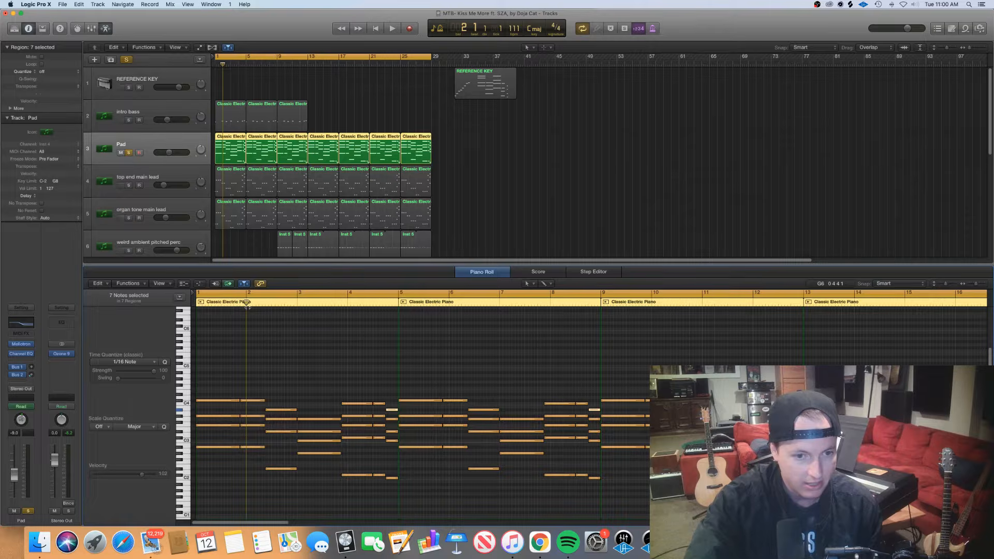
mouse_move(247, 307)
mouse_down()
mouse_move(262, 319)
mouse_move(244, 302)
mouse_up()
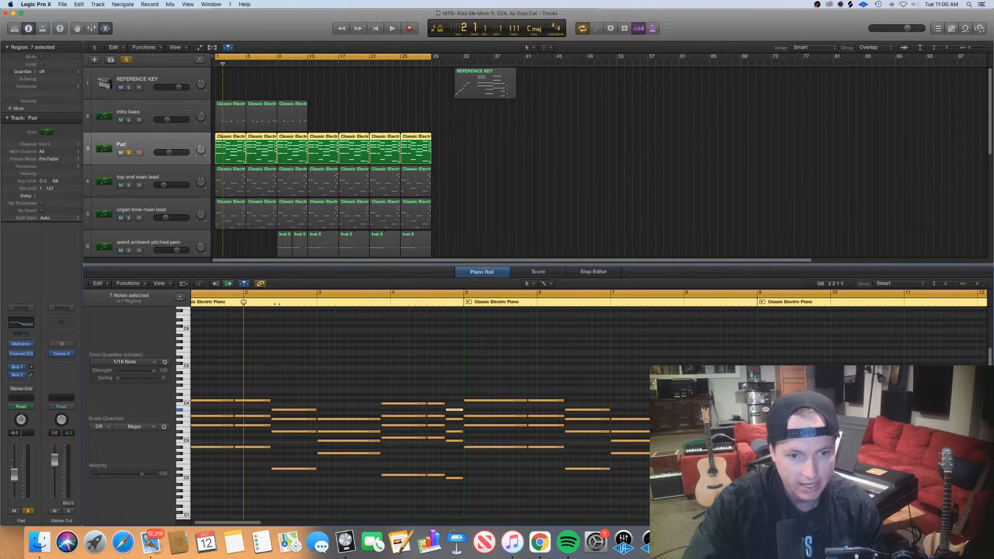
click(261, 303)
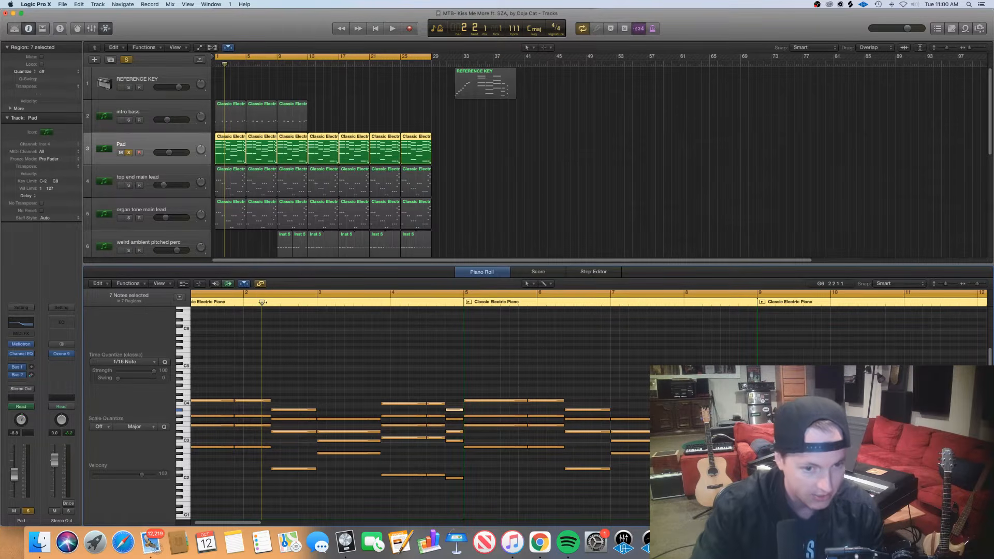
drag(262, 303, 319, 316)
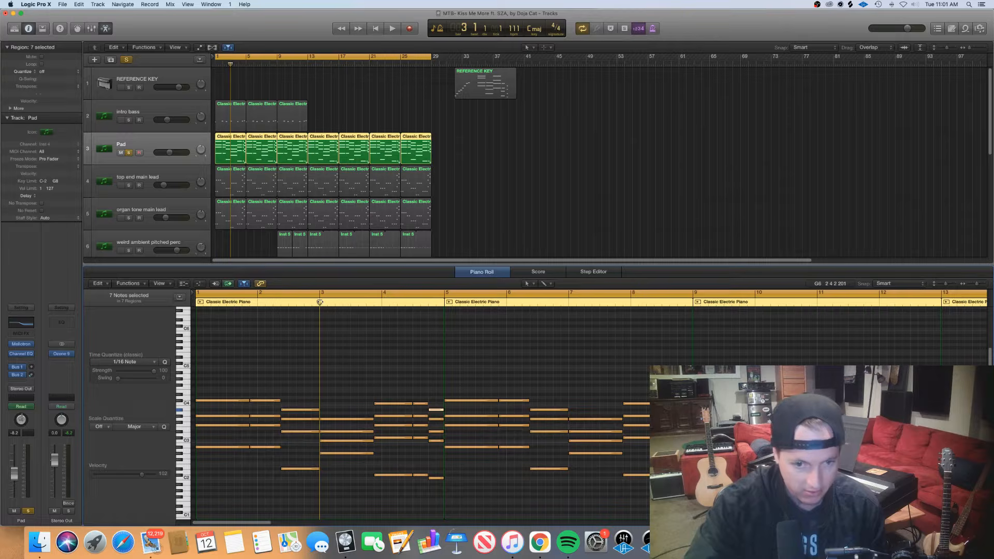
drag(319, 302, 374, 302)
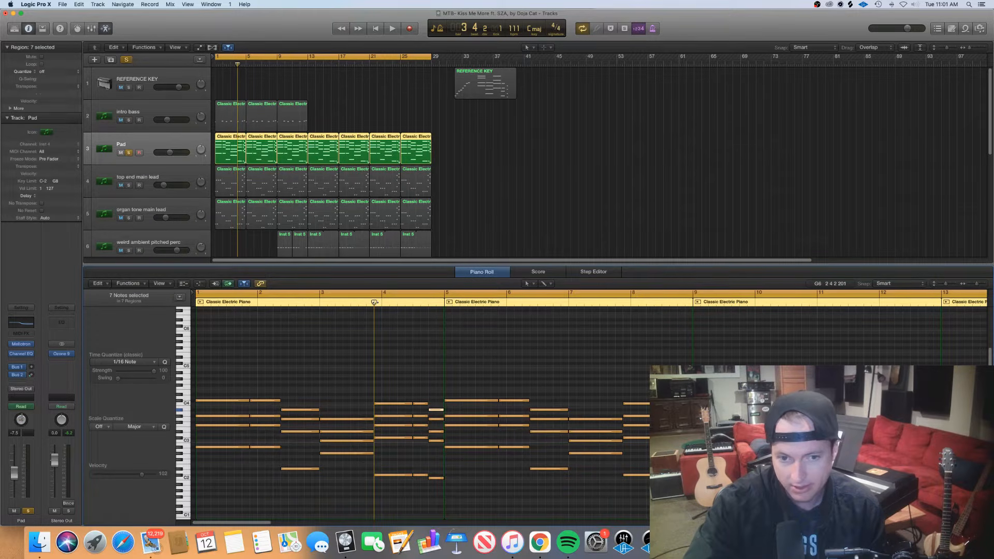
drag(374, 302, 428, 304)
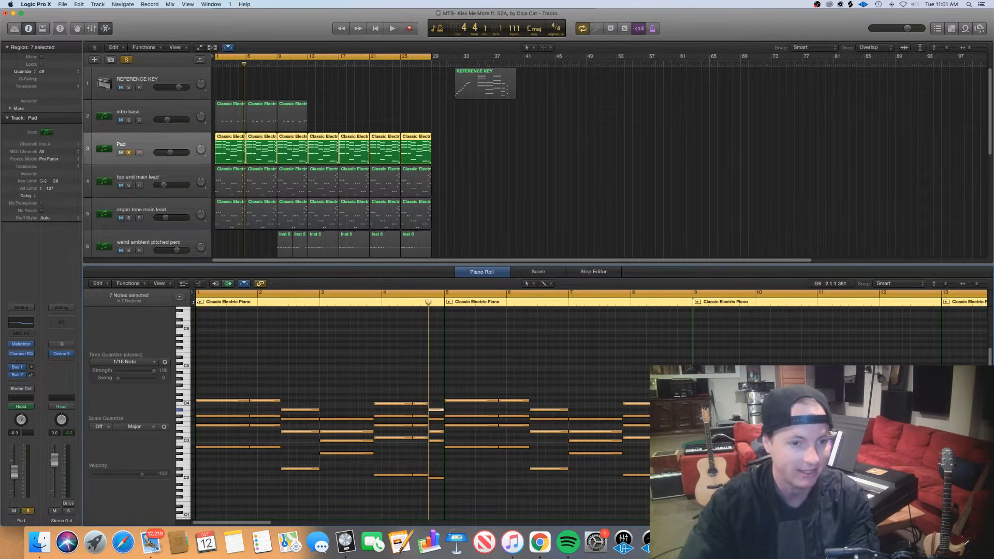
Play the soloed Pad part from bar 1, follow its chord progression in the Piano Roll, and stop in bar 6
key(Return)
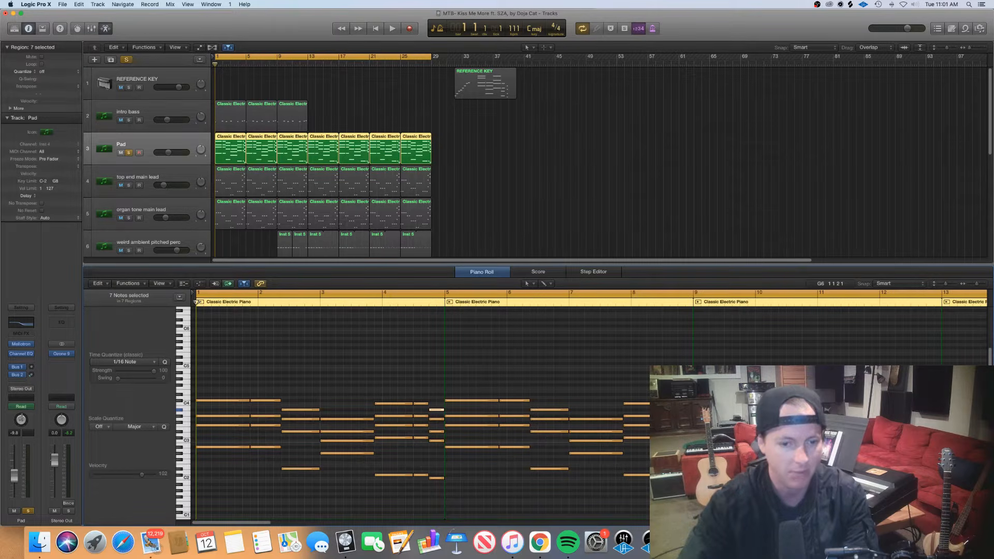
key(space)
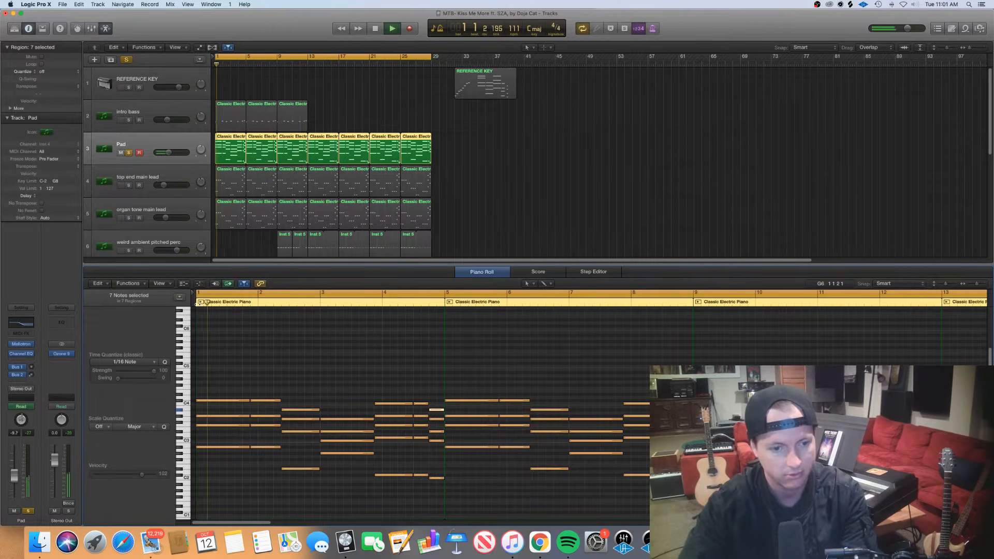
scroll(284, 360, up, 3)
scroll(284, 361, right, 1)
scroll(284, 360, left, 2)
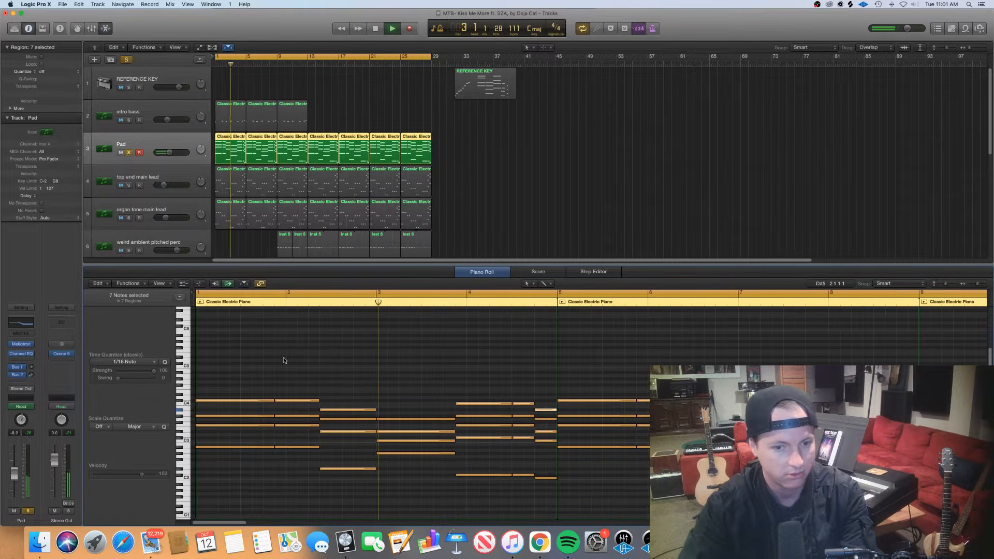
scroll(283, 361, right, 1)
scroll(284, 360, right, 1)
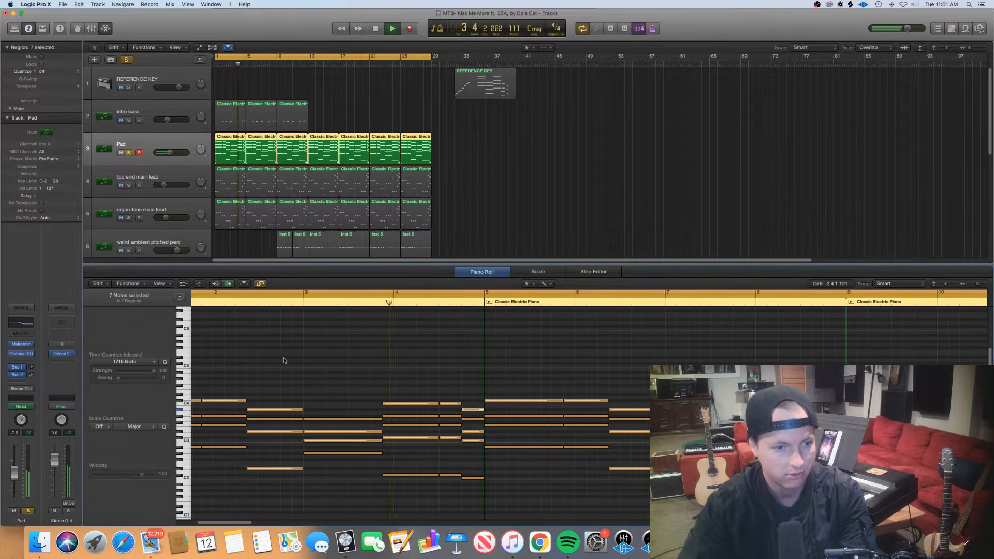
scroll(284, 360, right, 3)
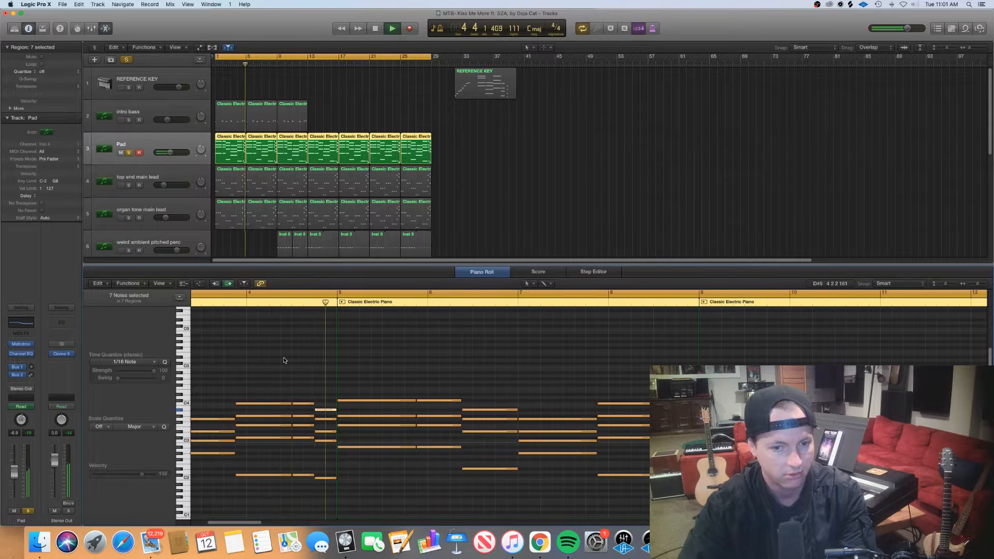
scroll(284, 361, right, 1)
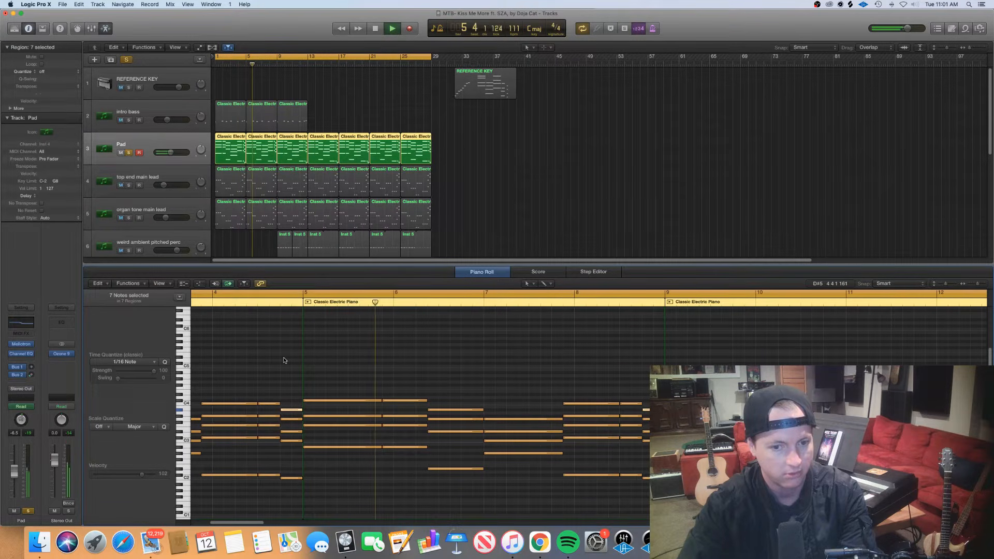
key(space)
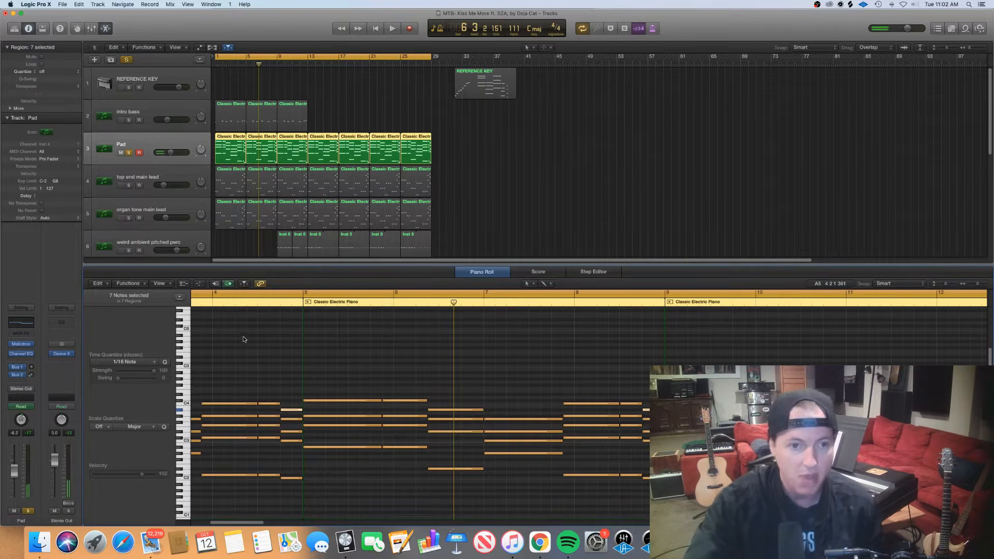
Show the track automation and play the Pad from bar 1 with its Channel EQ open to examine the automated high shelf
key(a)
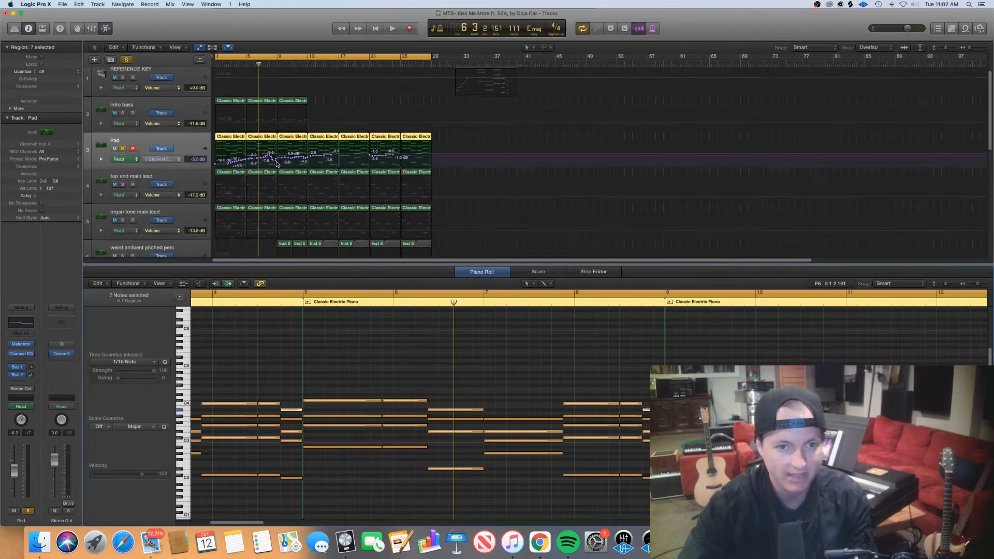
click(22, 324)
drag(305, 48, 374, 159)
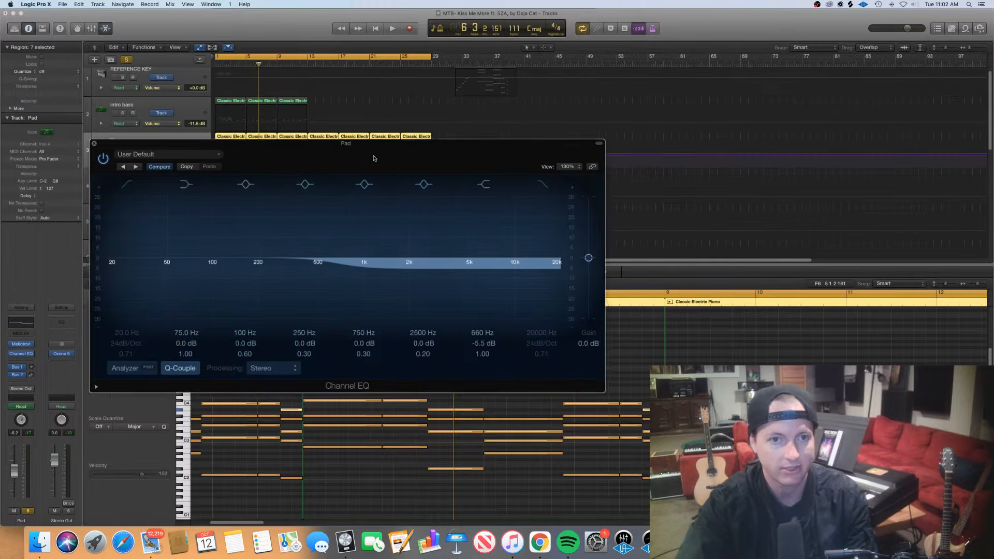
key(Return)
key(space)
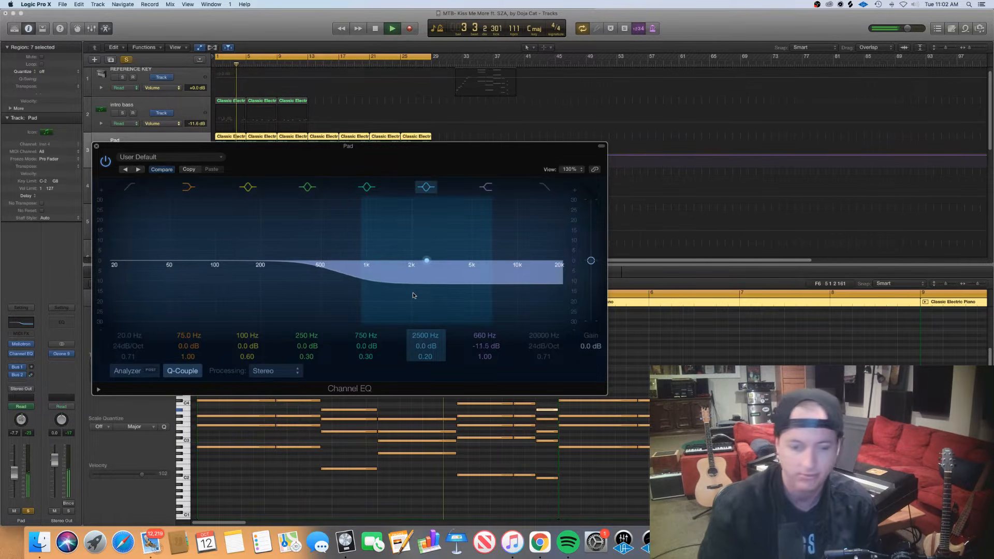
key(space)
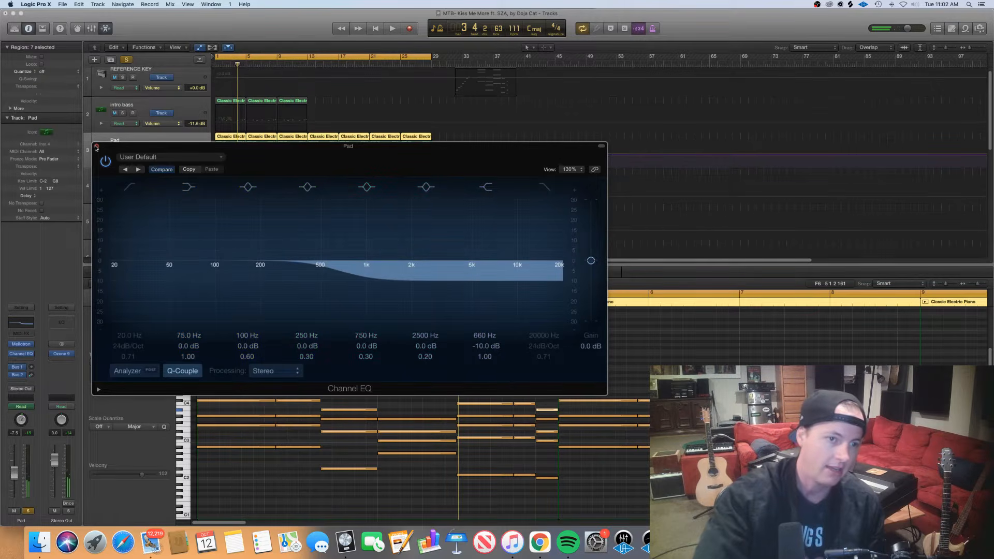
click(96, 147)
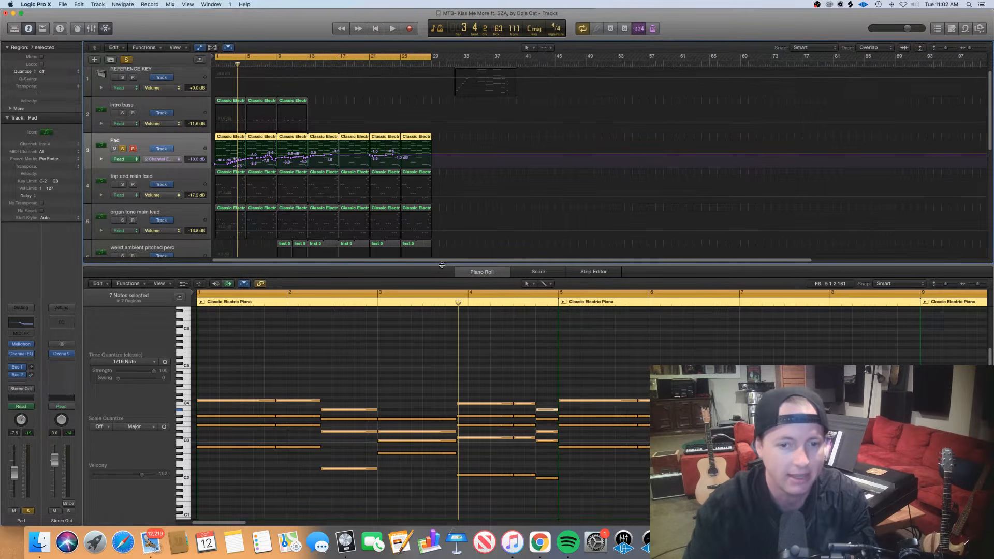
Solo the top end main lead and organ tone main lead tracks instead of the Pad, and hide the track automation
key(e)
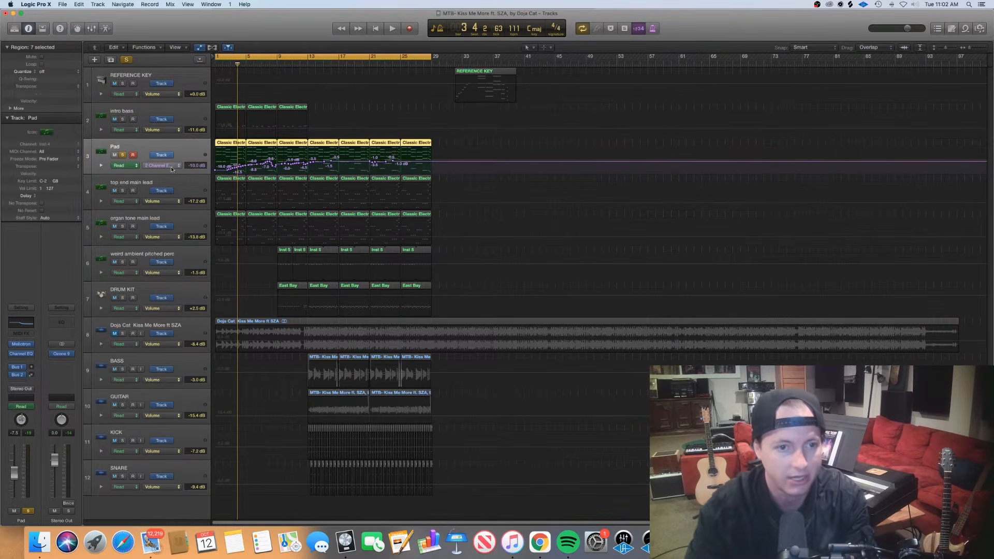
click(123, 156)
click(117, 183)
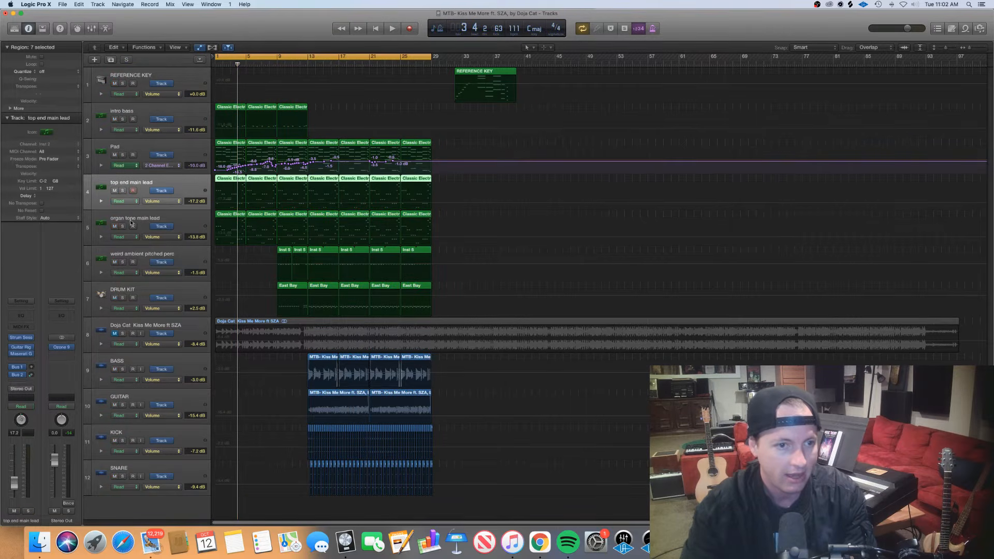
drag(122, 191, 124, 216)
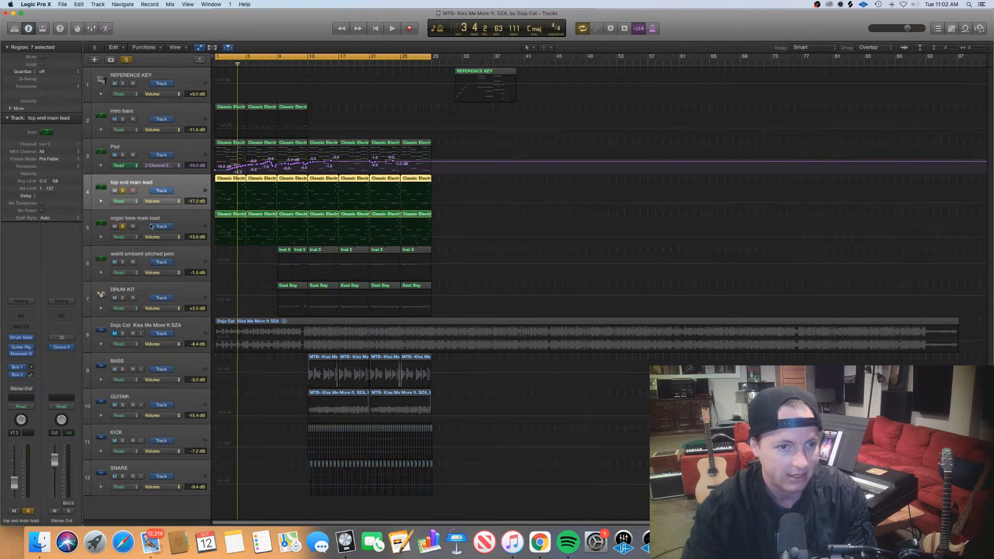
key(super+Up)
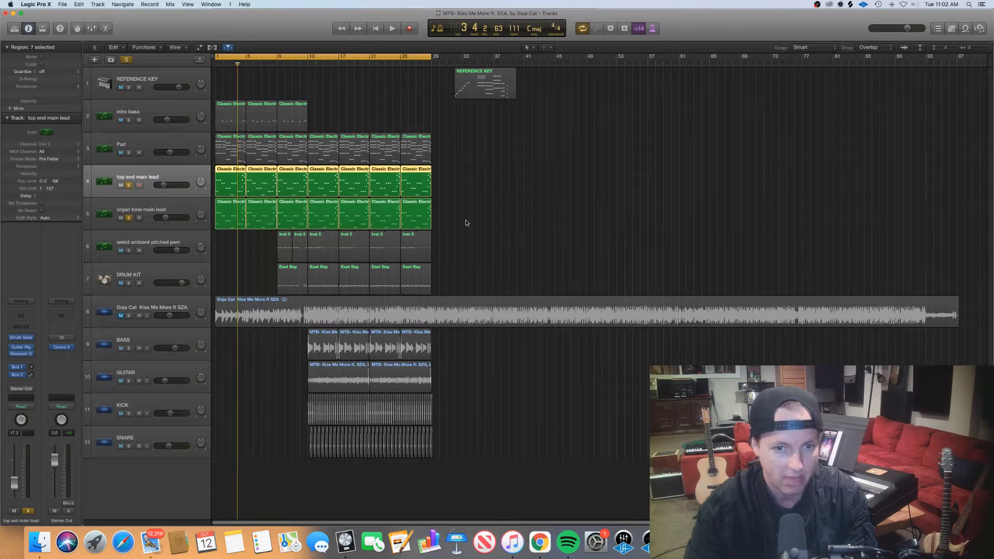
Open all regions of both lead tracks together in the Piano Roll and select the low notes at the start of bar 1
drag(466, 223, 227, 176)
key(p)
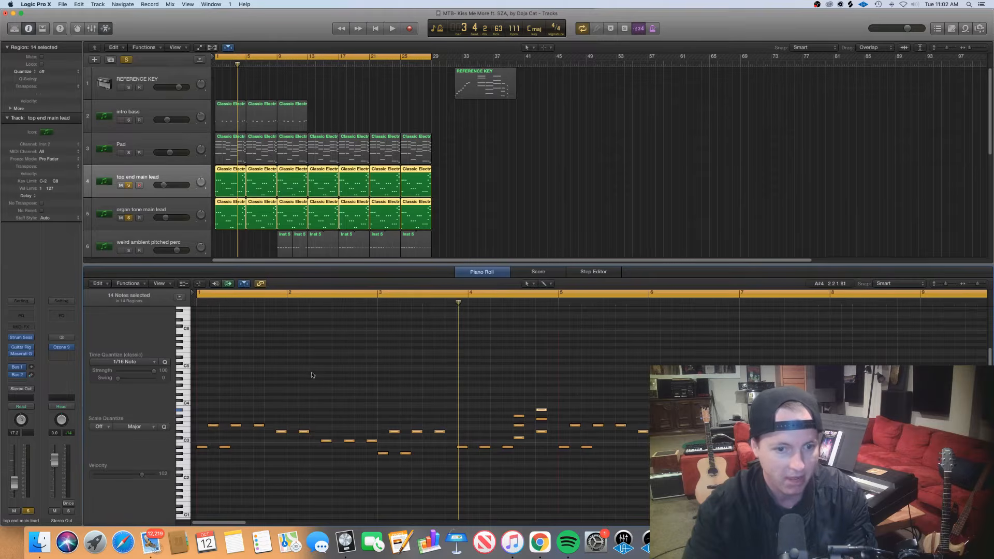
key(super+Left)
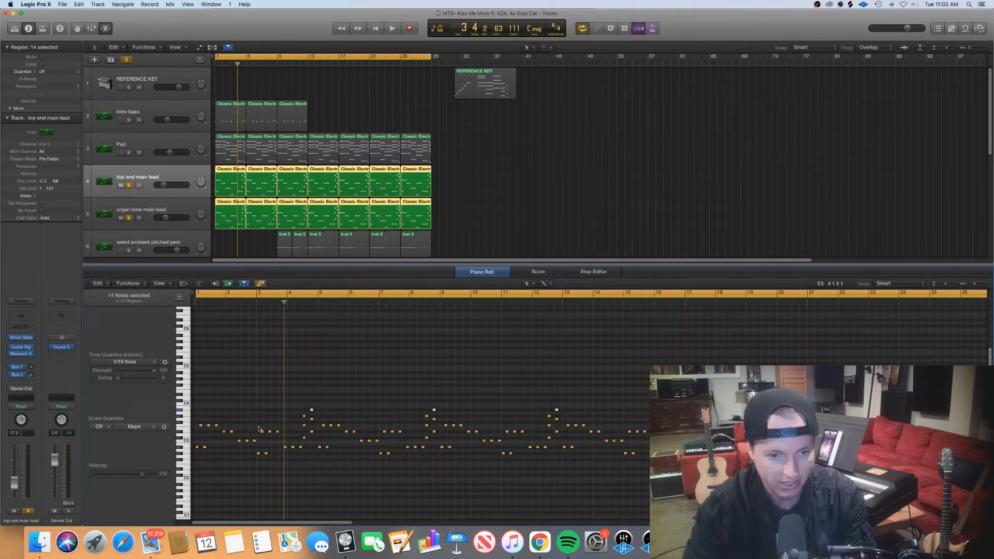
key(super+Right)
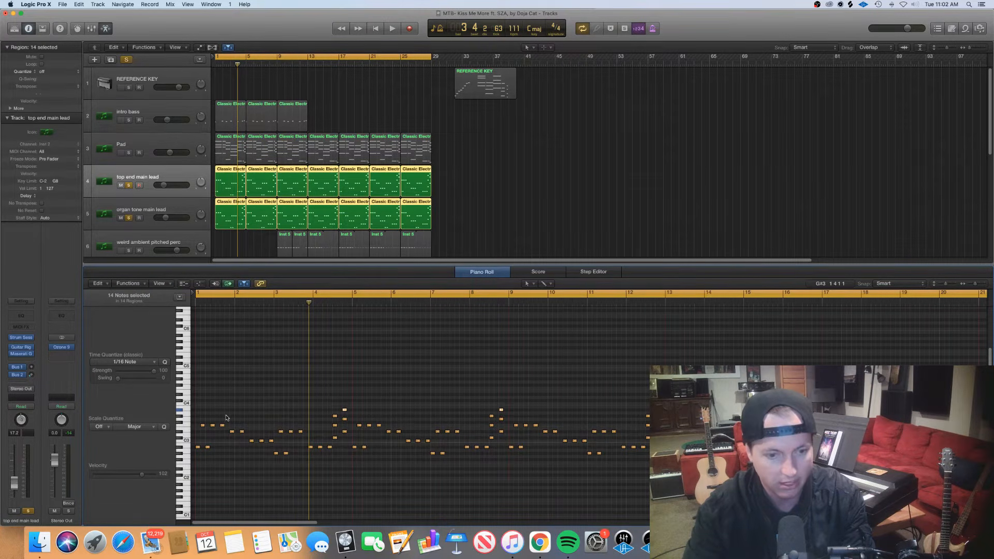
drag(223, 454, 193, 447)
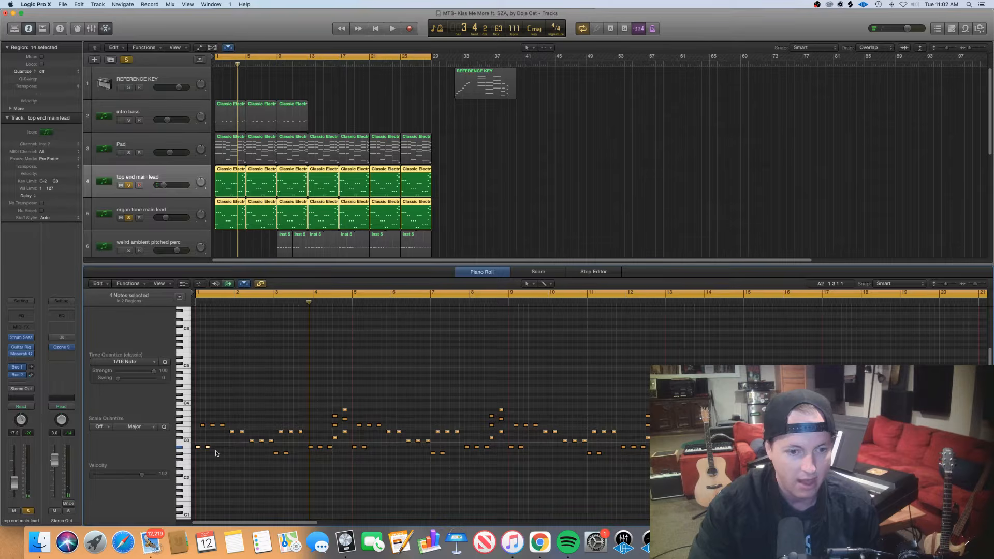
Select the high repeated lead notes in bar 1 together with the low ones, then audition the opening low note
drag(232, 461, 203, 423)
click(203, 425)
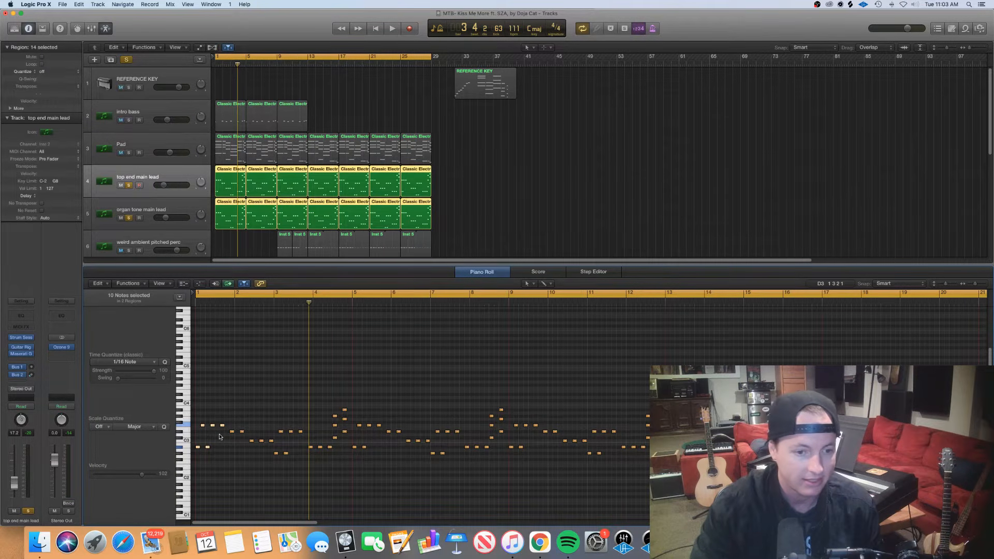
click(224, 455)
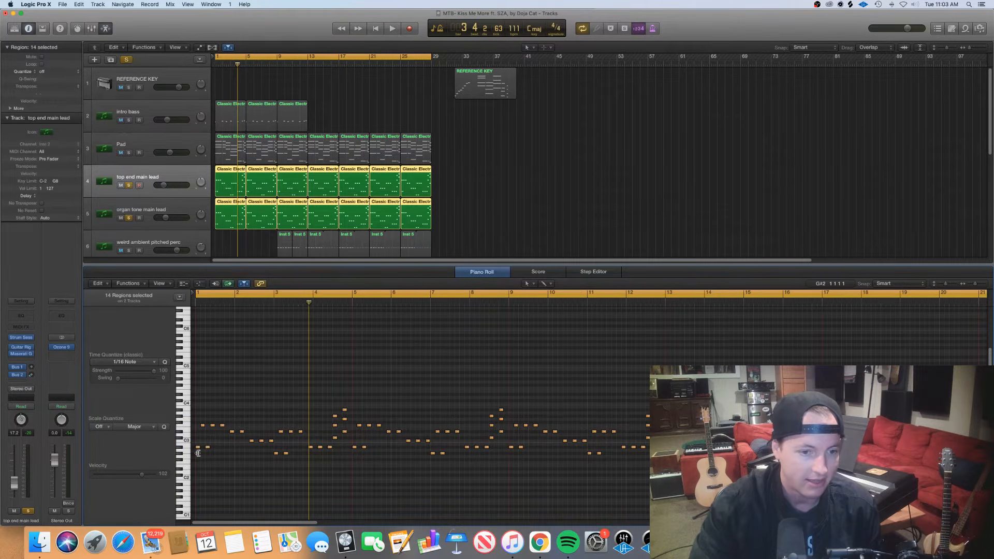
click(199, 445)
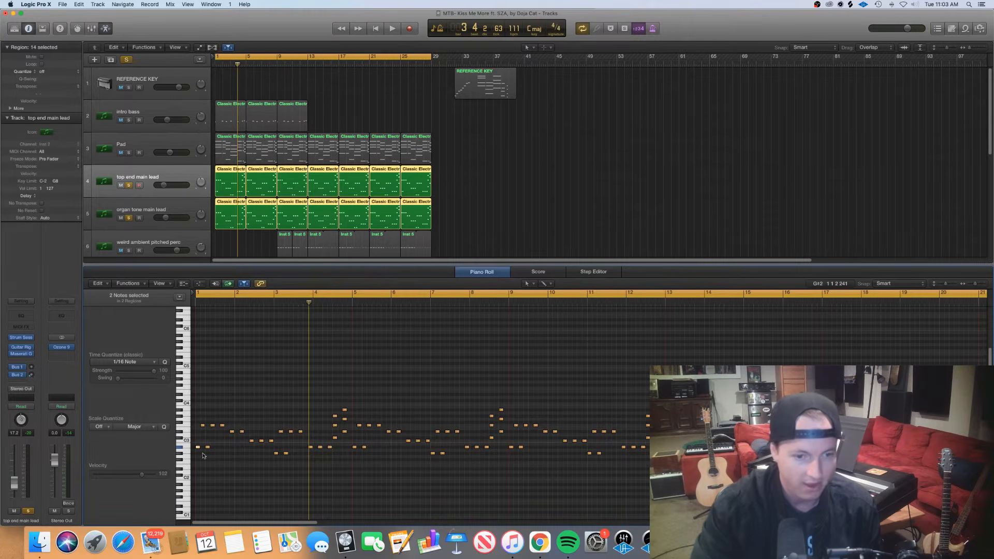
click(230, 443)
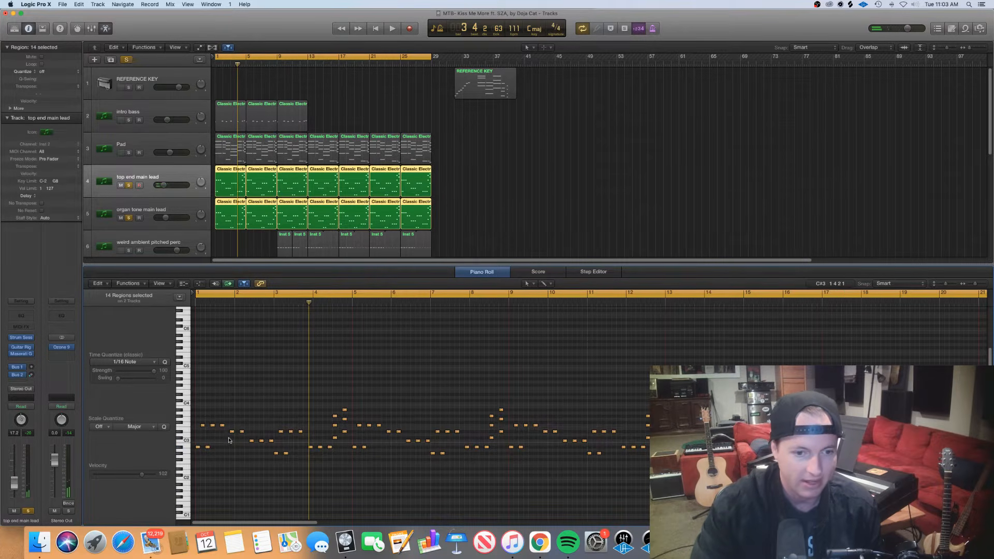
Audition the pair of lead notes at the start of bar 2 and the first note of the lower group that follows
drag(230, 439, 243, 432)
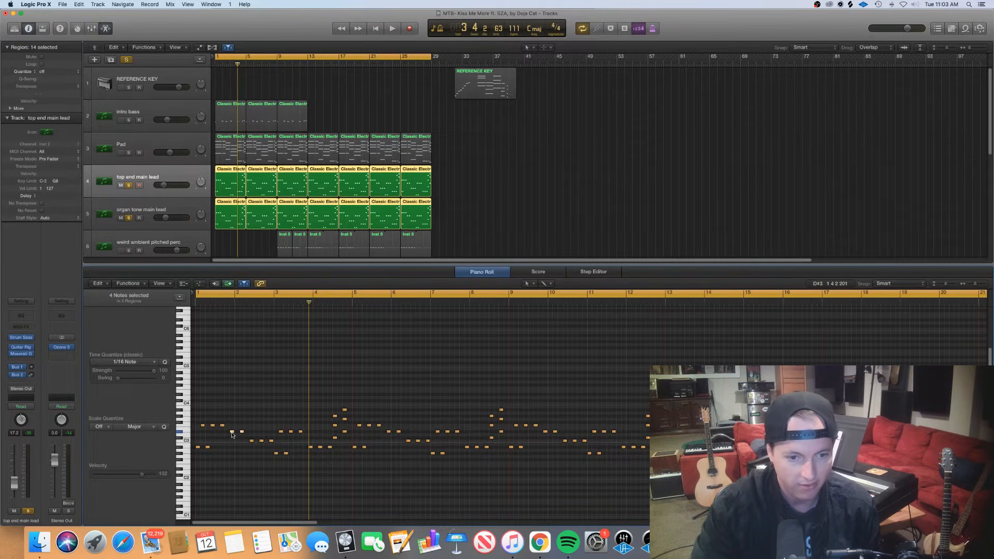
click(203, 451)
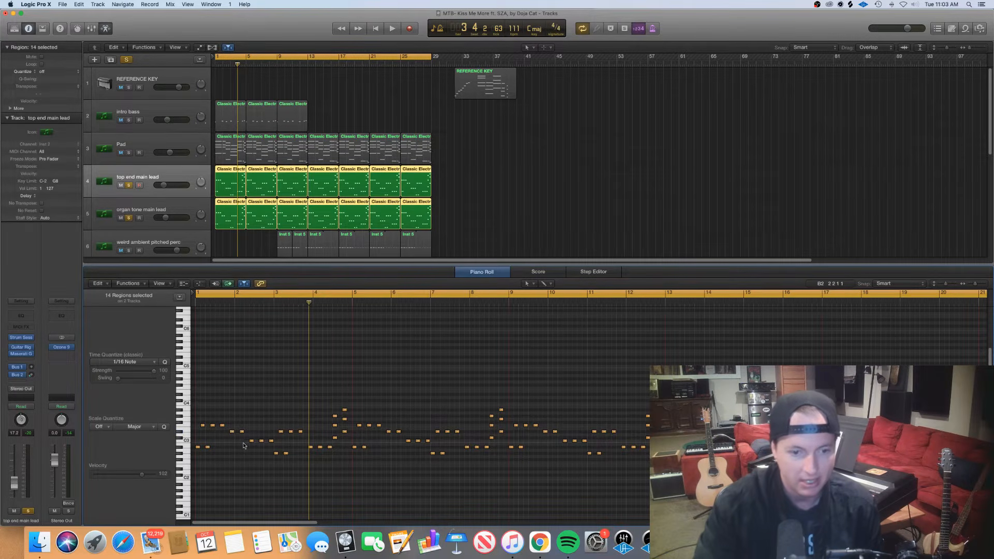
click(242, 432)
click(261, 431)
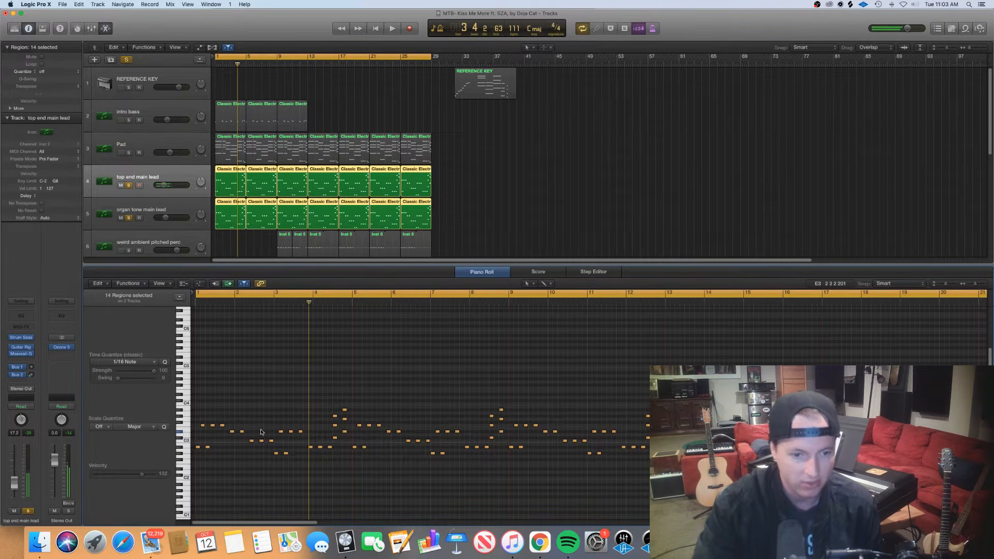
click(252, 442)
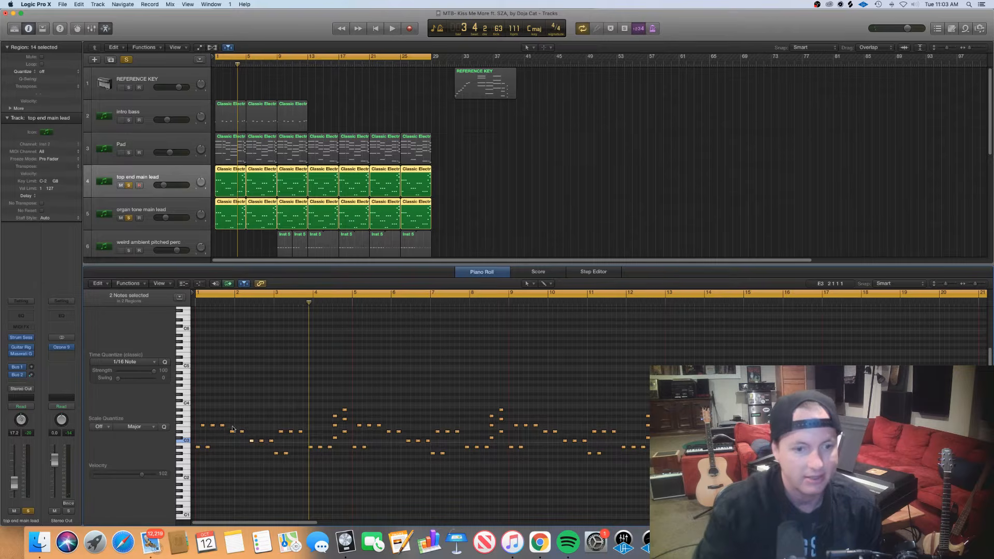
click(201, 452)
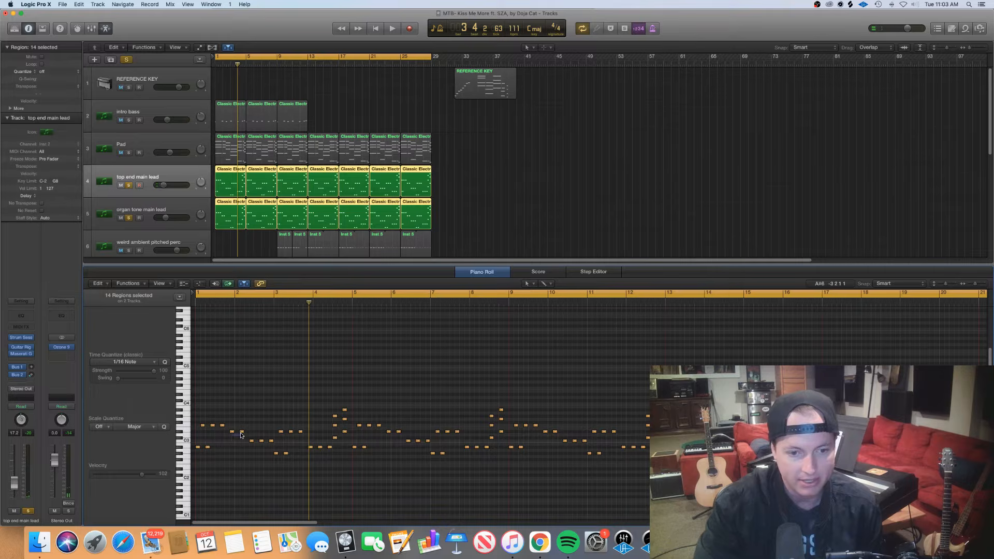
Select the three low lead notes around the start of bar 4, then play both leads from bar 3 and stop in bar 4
drag(244, 448, 274, 446)
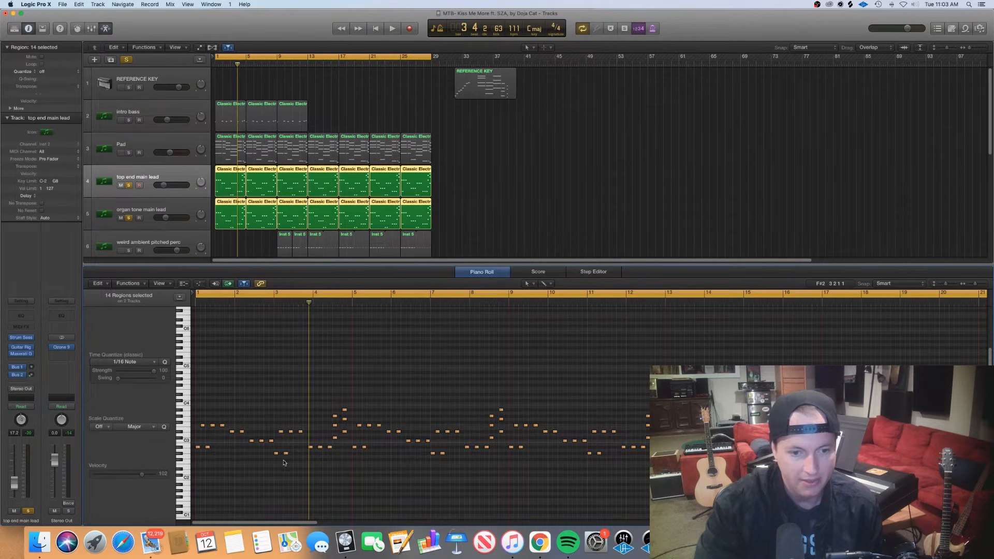
click(275, 302)
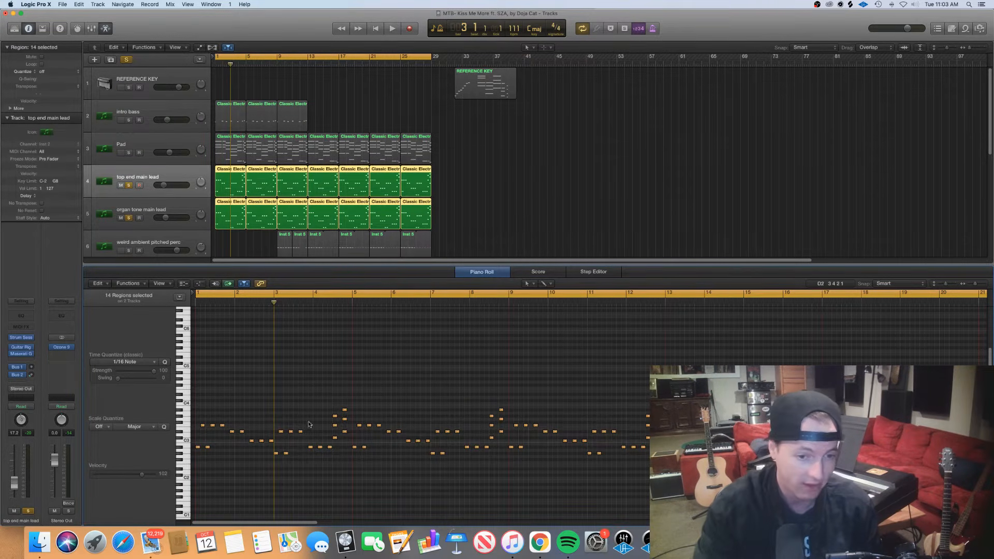
drag(274, 303, 308, 305)
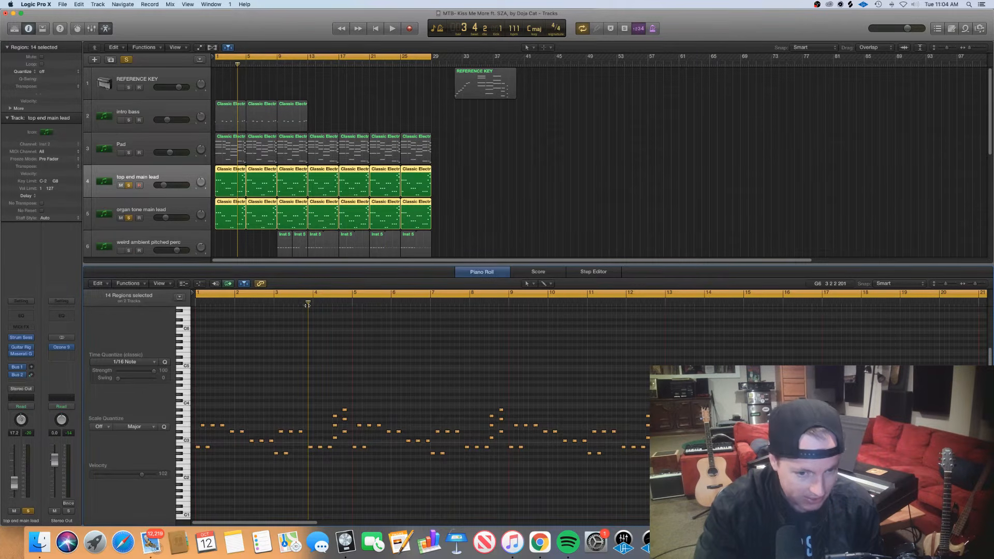
drag(332, 456, 309, 443)
click(276, 301)
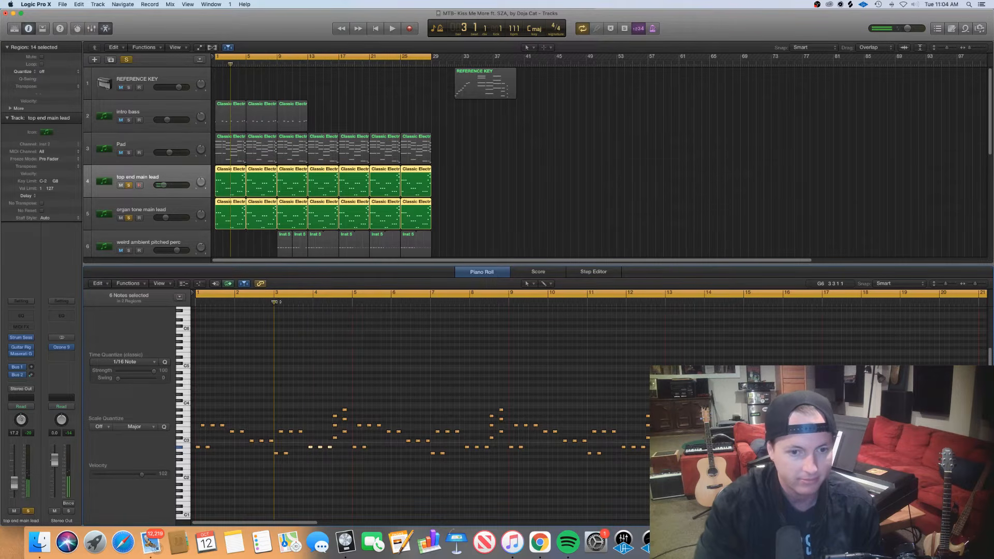
key(space)
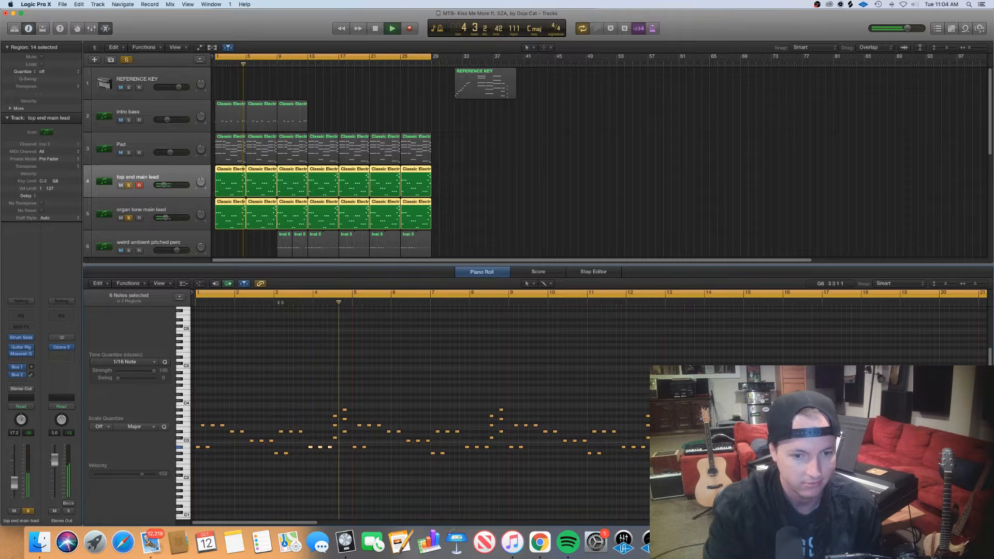
key(space)
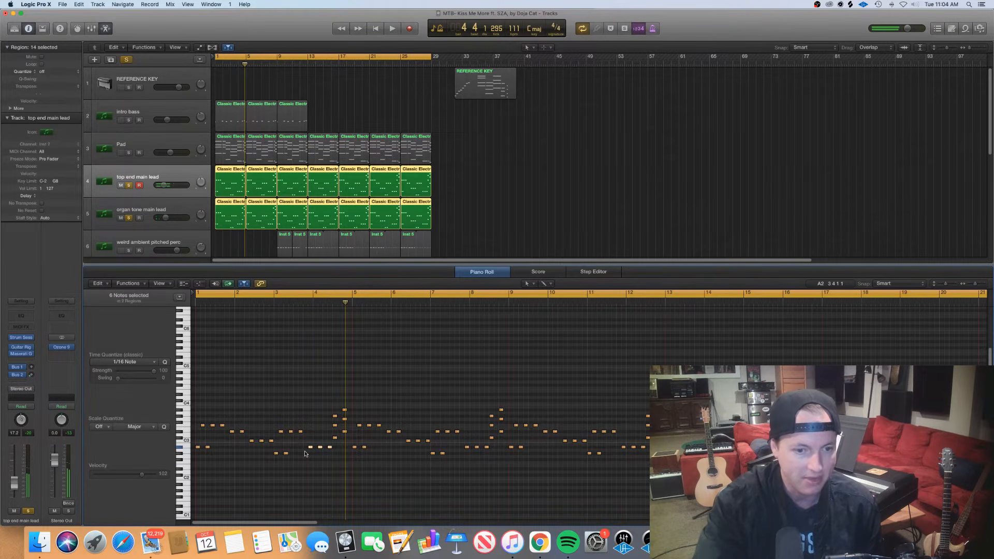
Show the first Pad region in the Piano Roll and select the chord around the start of bar 4, then only its highest notes
click(227, 156)
drag(321, 500, 324, 386)
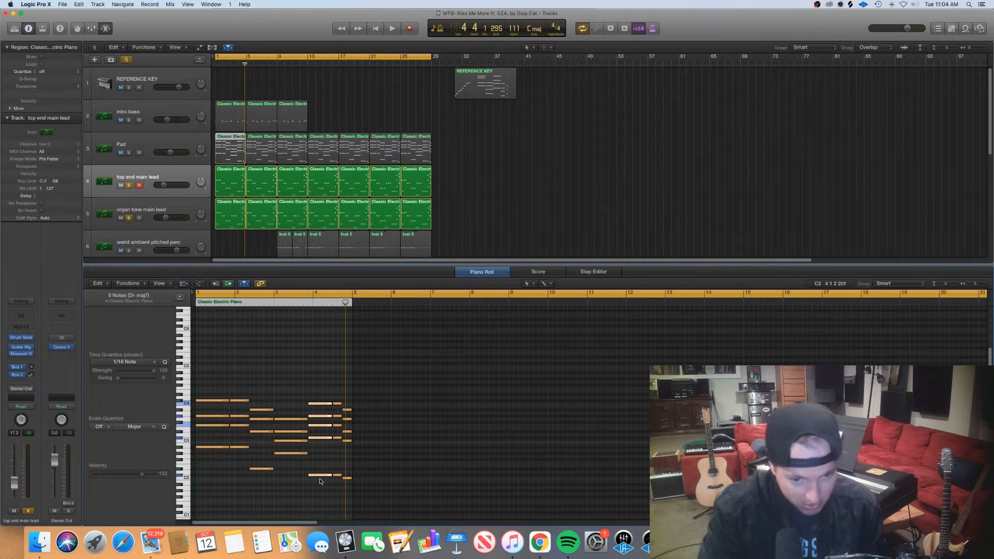
drag(310, 410, 340, 400)
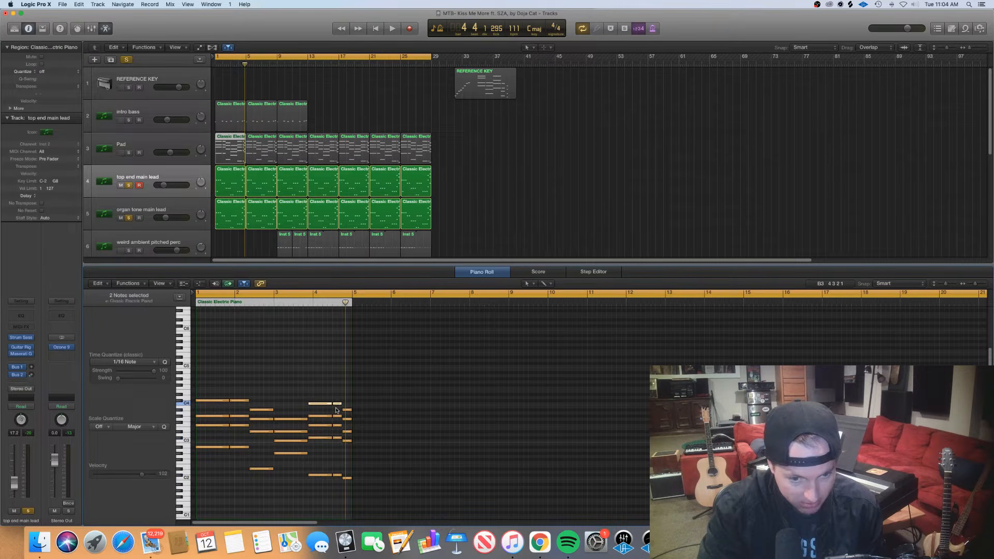
Try a short extra note just below the top note of the Pad chord near bar 4, and delete it again
click(309, 412)
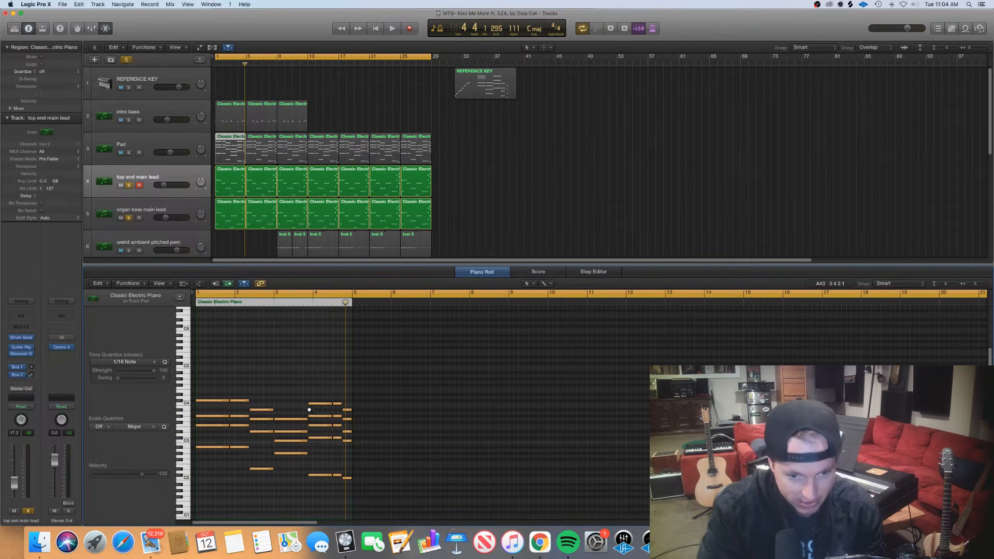
click(312, 410)
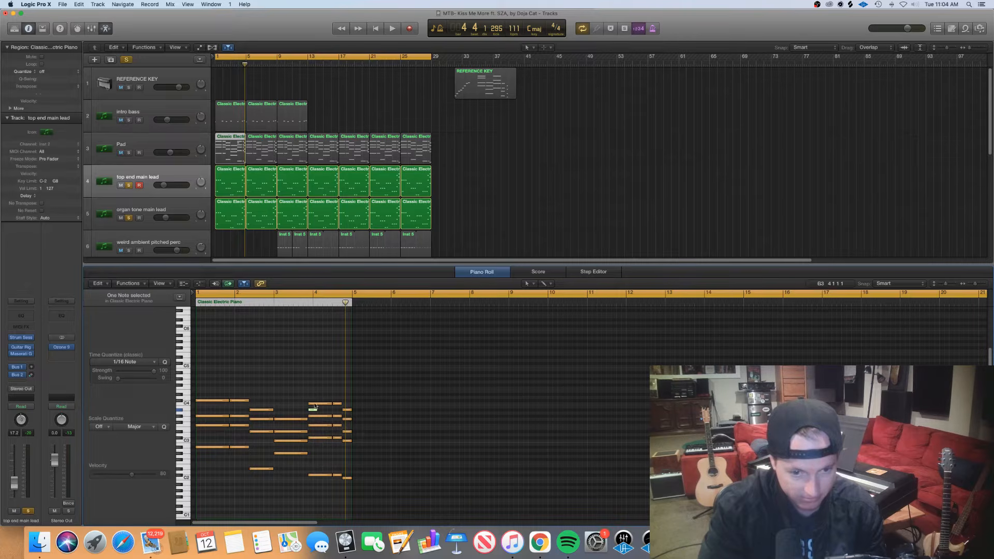
key(super+Right)
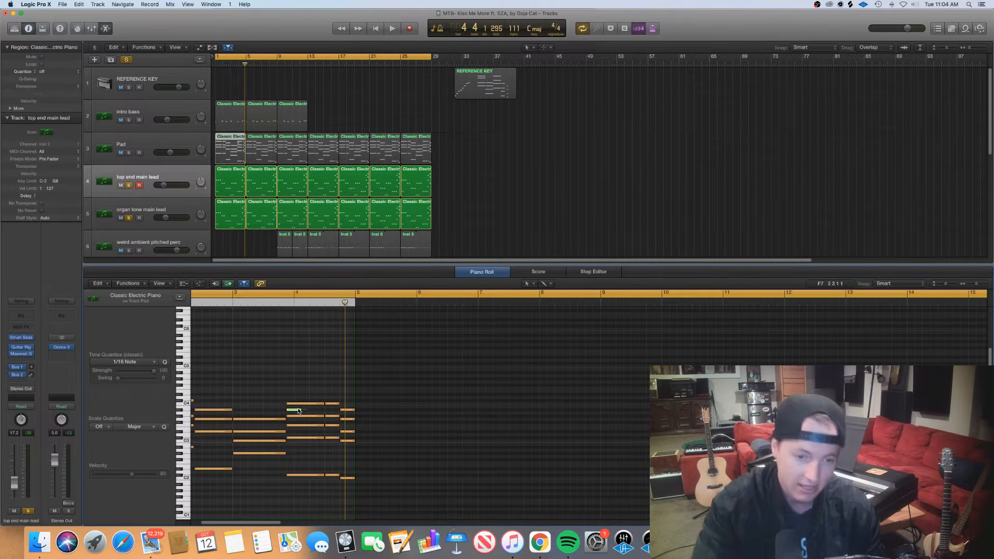
key(Delete)
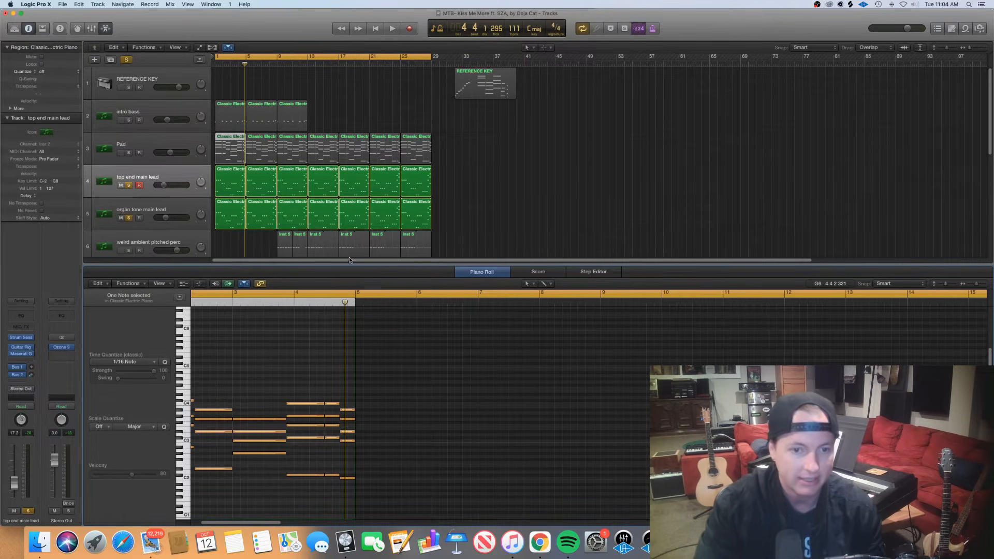
Close the Piano Roll and turn off solo on the top end main lead and organ tone main lead tracks
key(p)
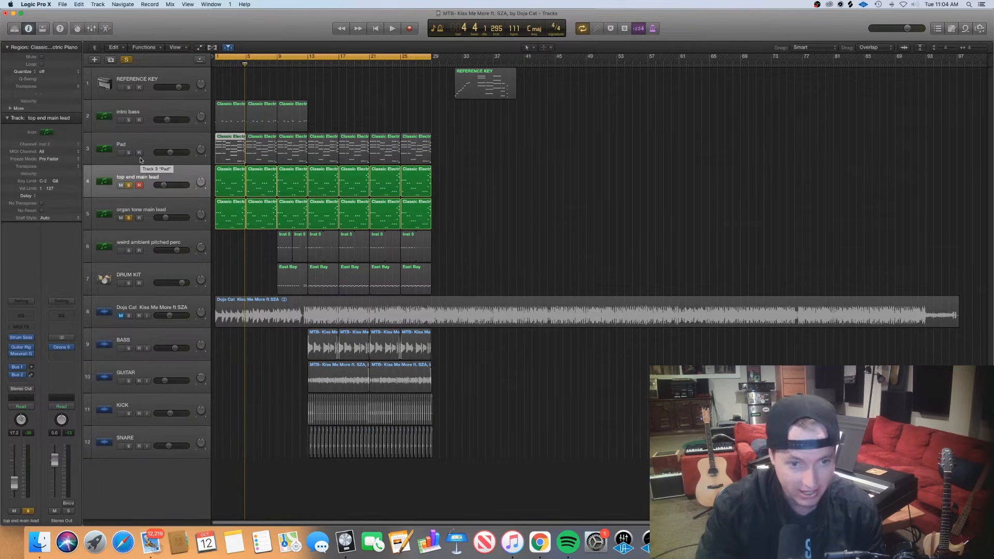
click(129, 185)
click(131, 217)
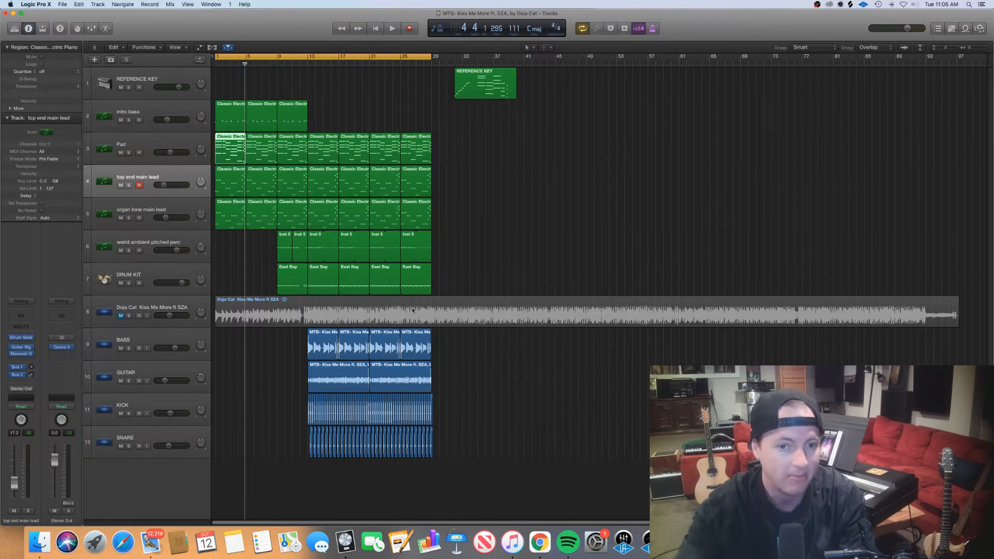
Select all Pad and lead regions, solo these three tracks together, and play them from bar 1 into bar 5
click(473, 272)
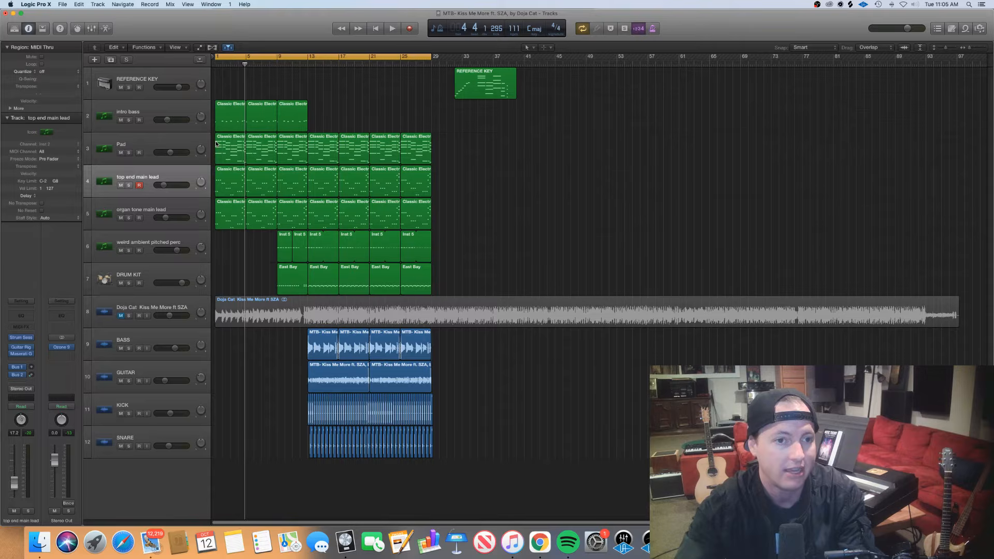
drag(469, 214, 225, 157)
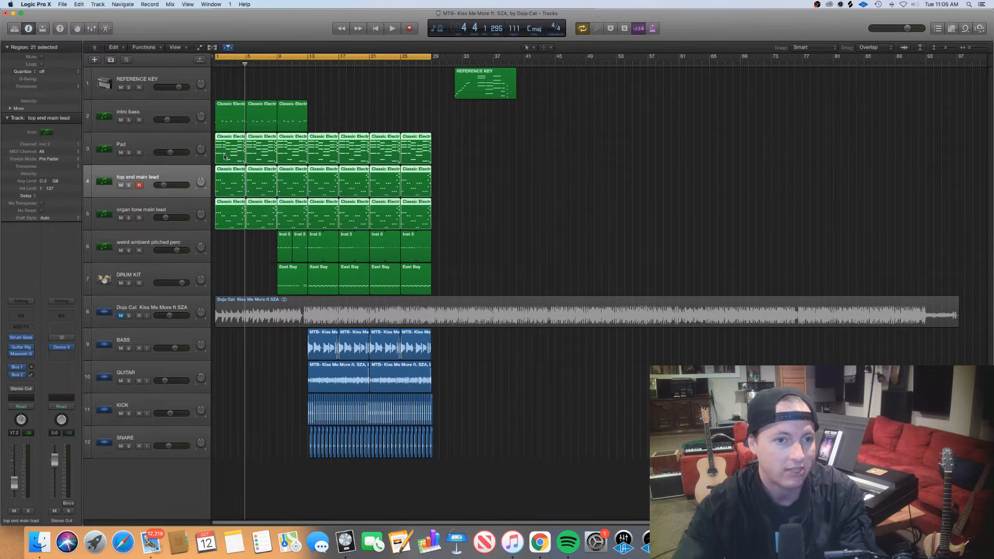
drag(131, 154, 126, 220)
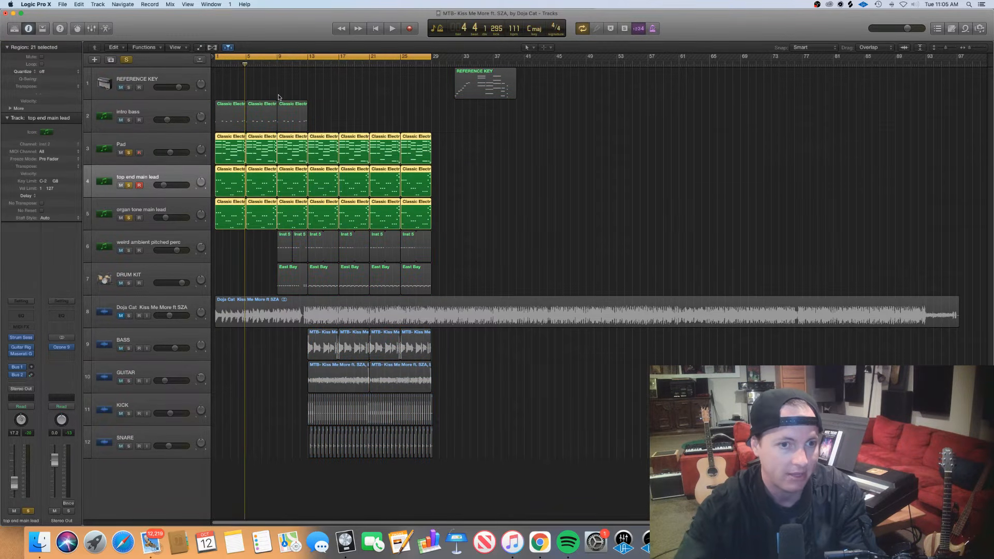
key(space)
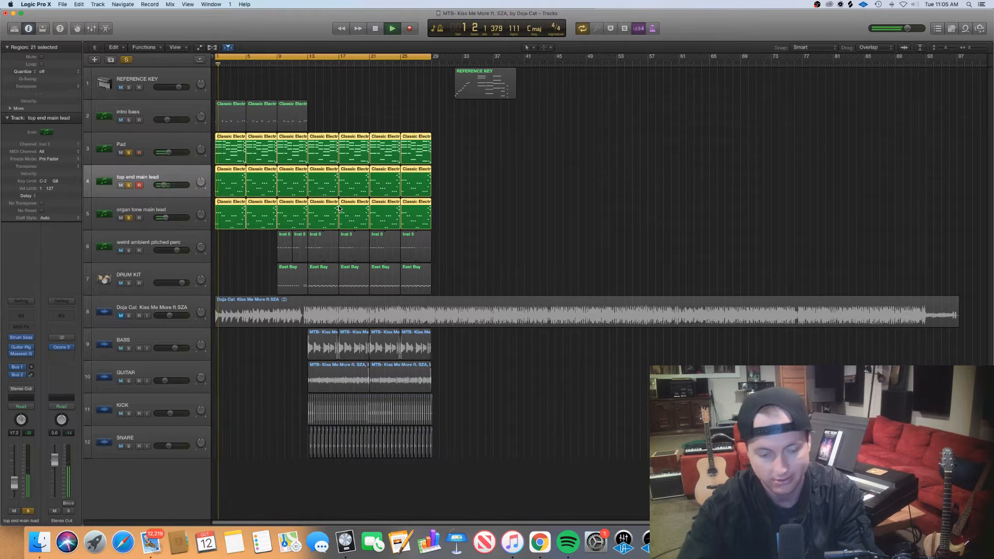
key(super+Right)
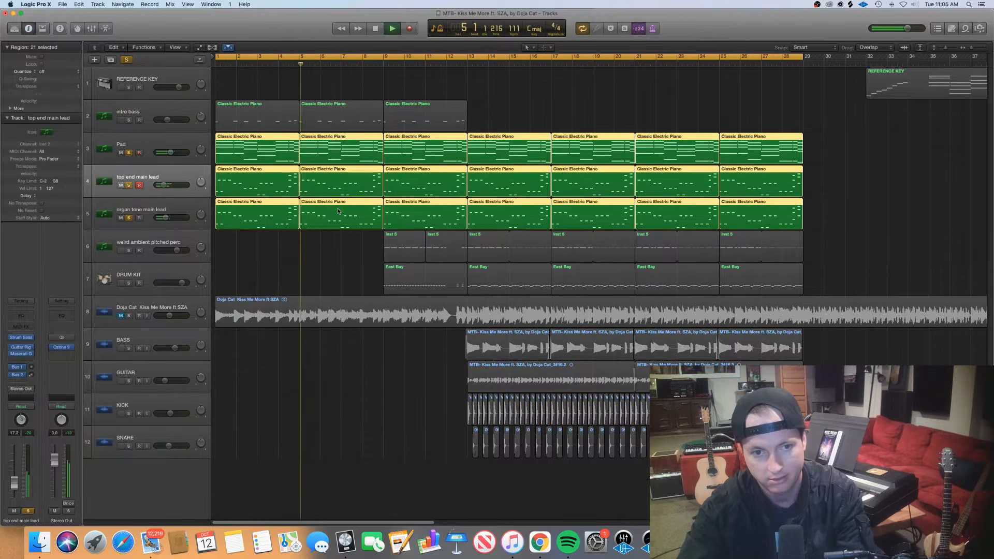
key(space)
Open the first top end main lead region by itself in the Piano Roll
drag(291, 253, 293, 211)
click(292, 191)
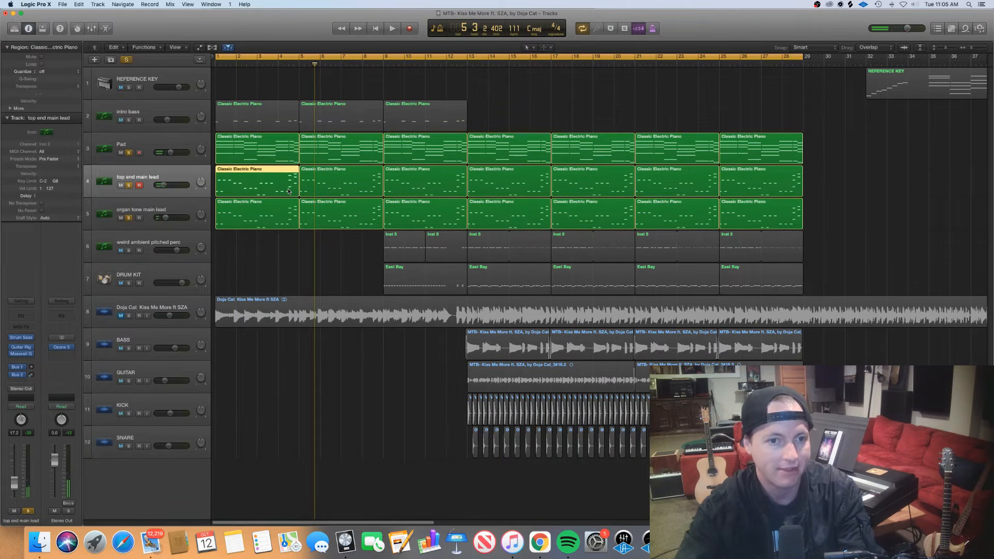
double_click(289, 191)
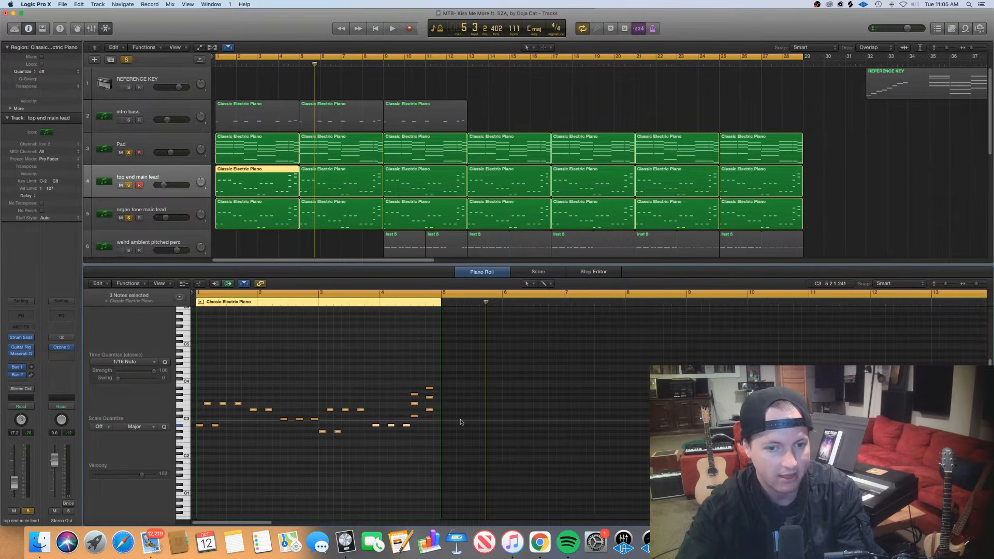
scroll(461, 422, down, 2)
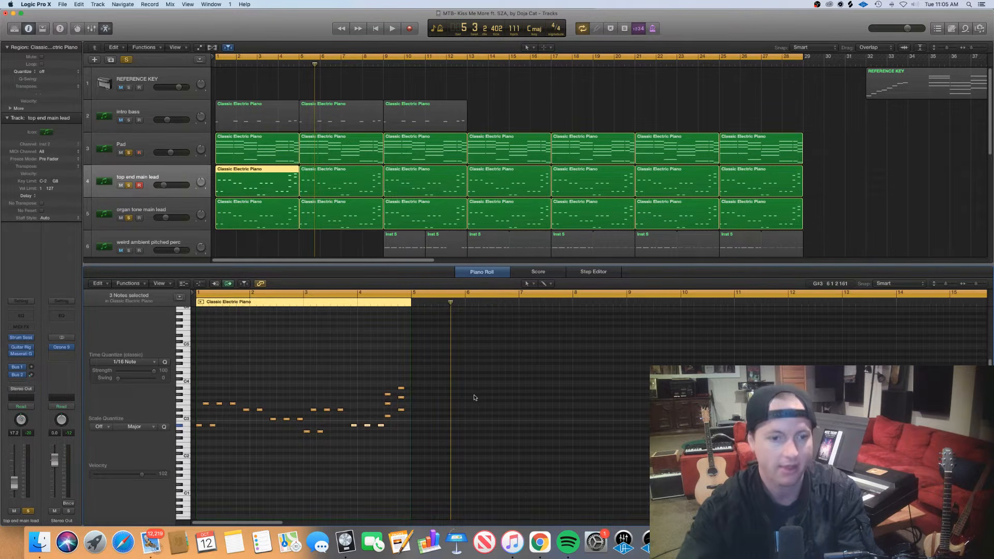
Select the last three-note chord of bar 4 in the lead region, then the three-note chord just before it
click(357, 451)
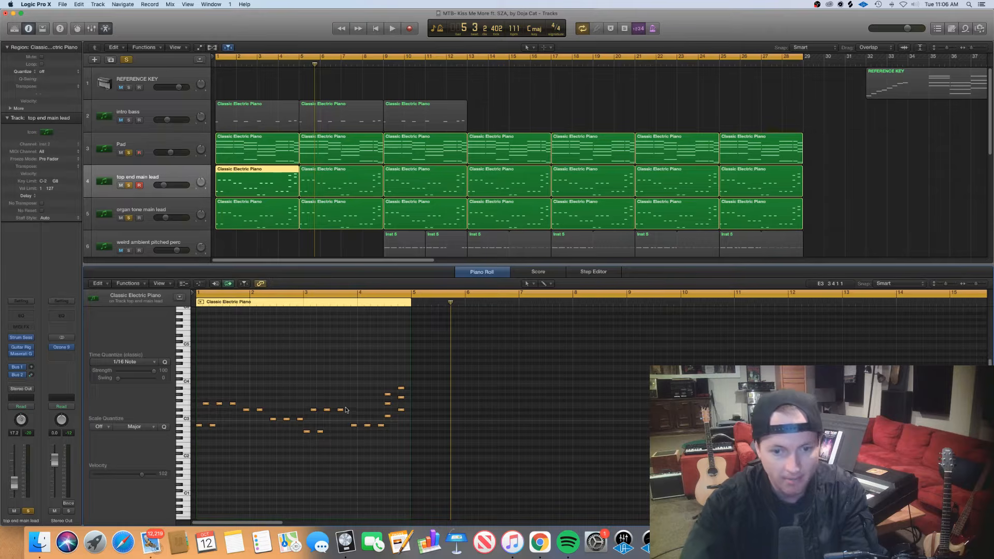
drag(398, 431, 408, 388)
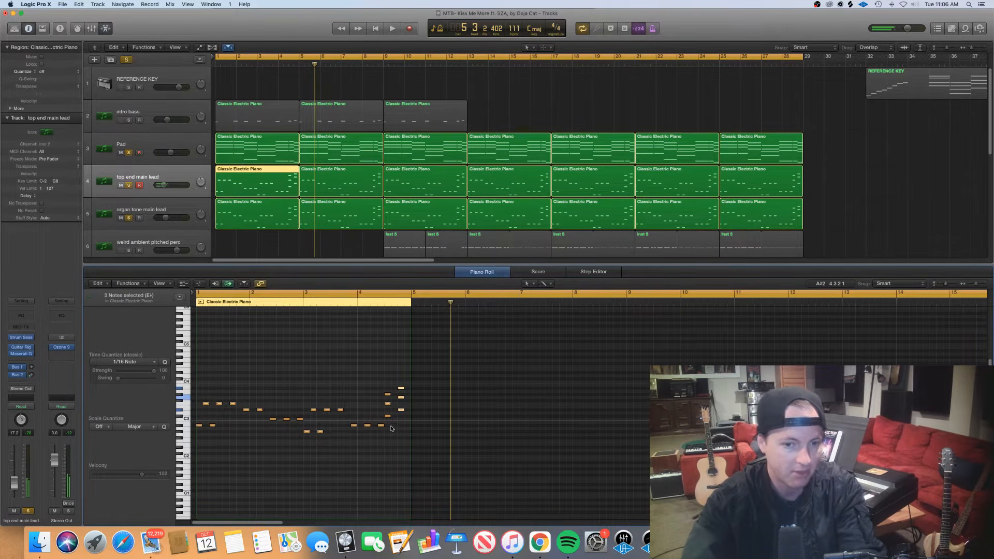
click(392, 432)
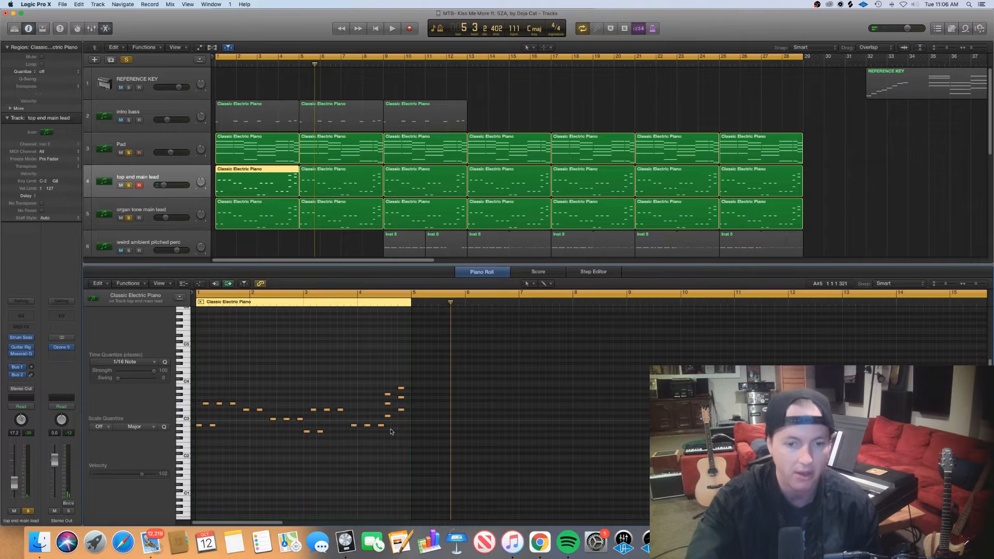
drag(391, 431, 395, 394)
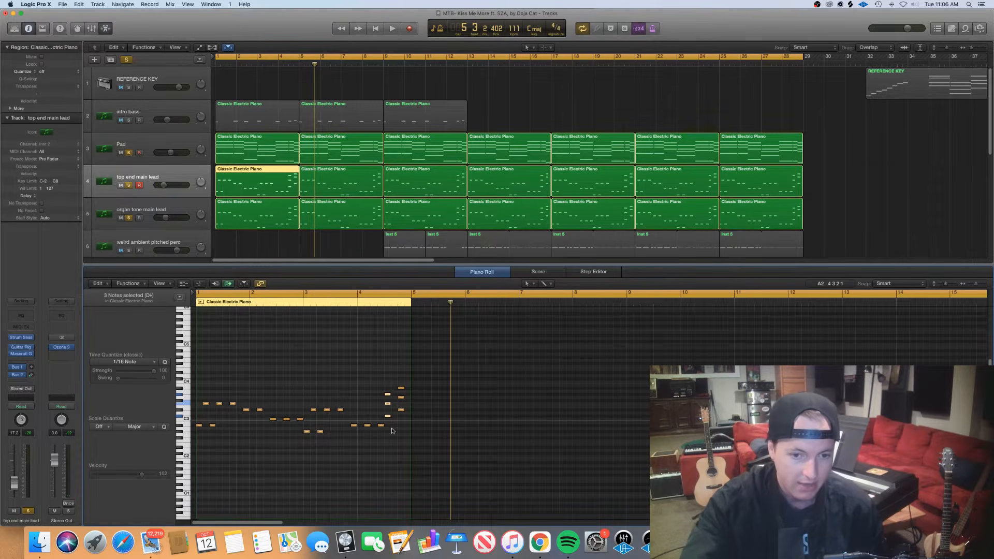
Add a short C3 note beneath the last chord of bar 4 in the lead region and select all four notes
drag(405, 423, 399, 359)
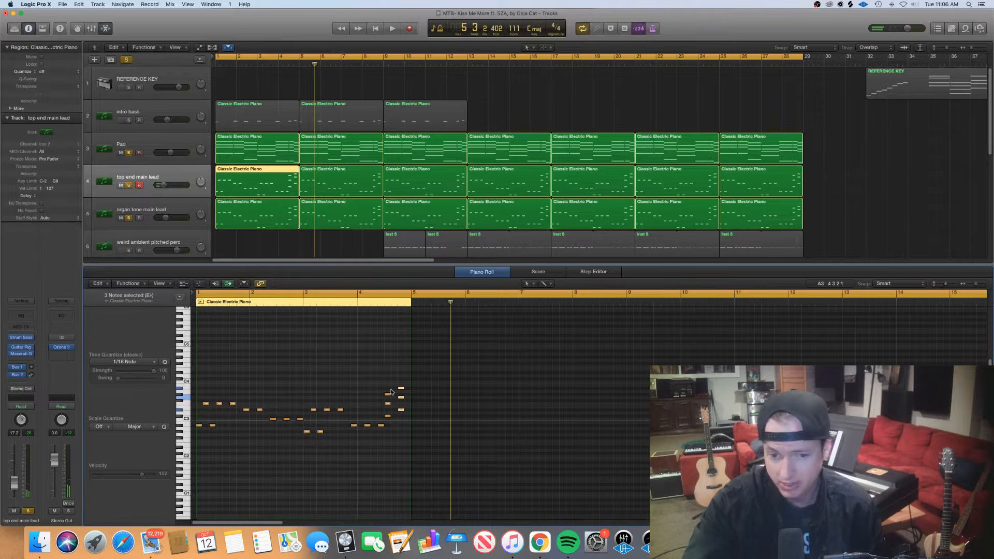
drag(401, 423, 401, 379)
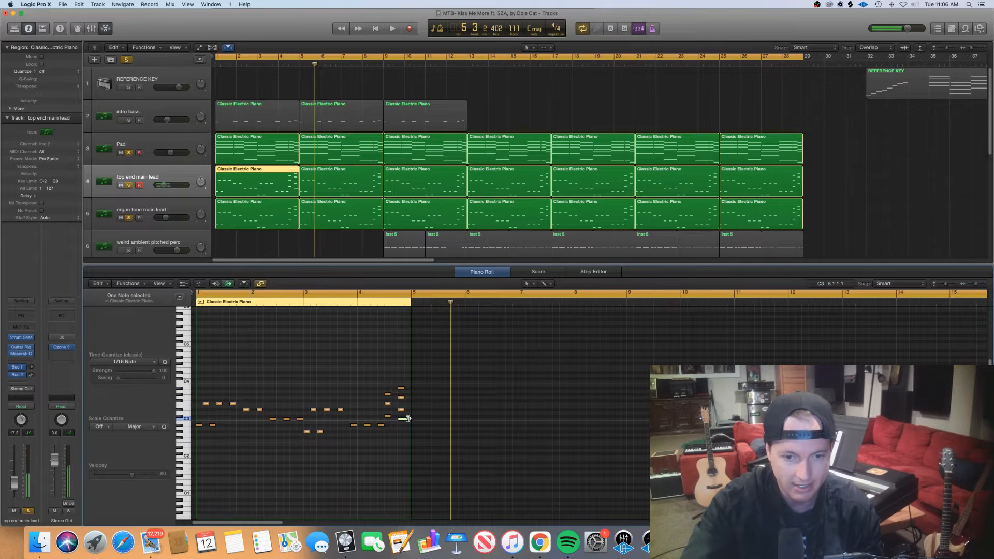
drag(401, 419, 403, 419)
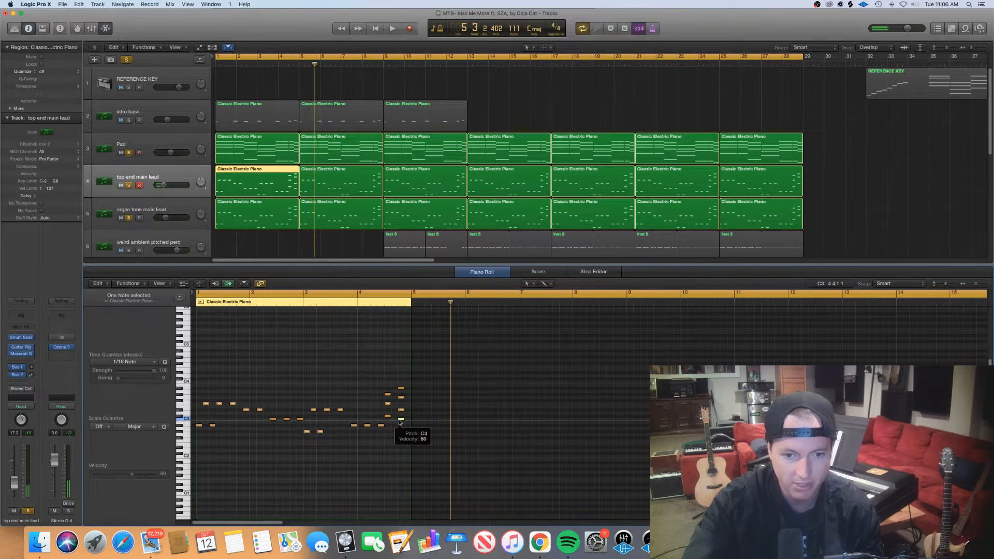
drag(405, 427, 395, 370)
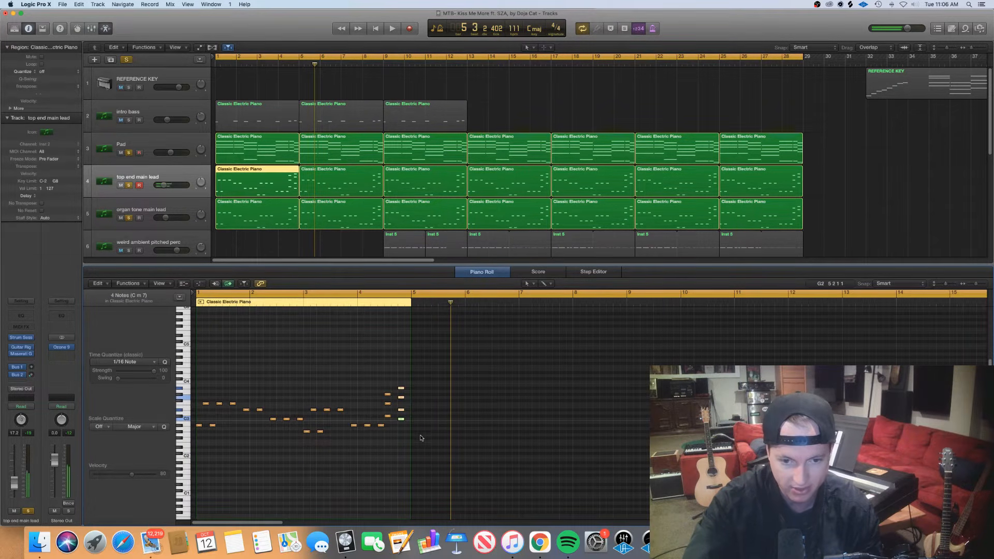
Delete the added C3 note, reselect the remaining three-note chord, and clear the note selection
click(400, 418)
key(Delete)
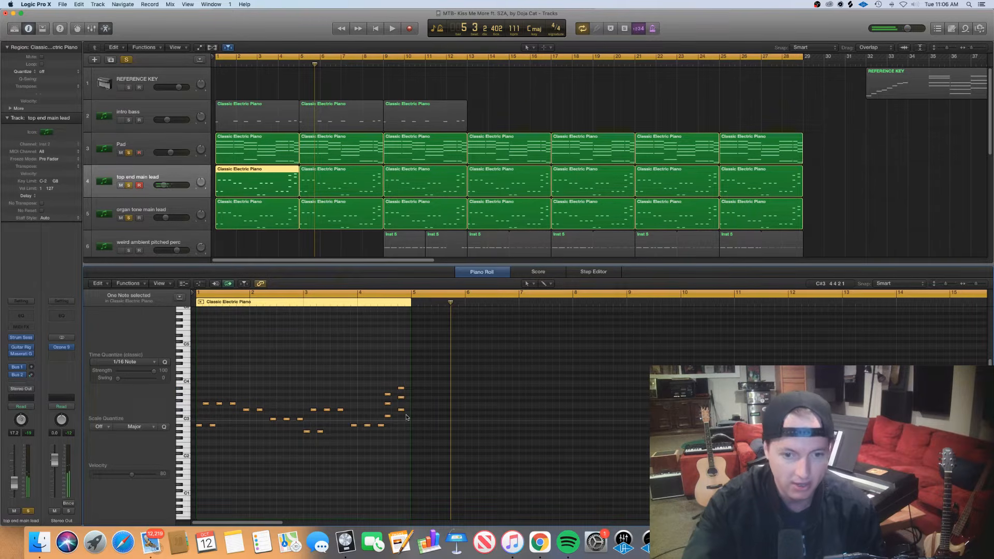
drag(406, 418, 399, 365)
click(392, 355)
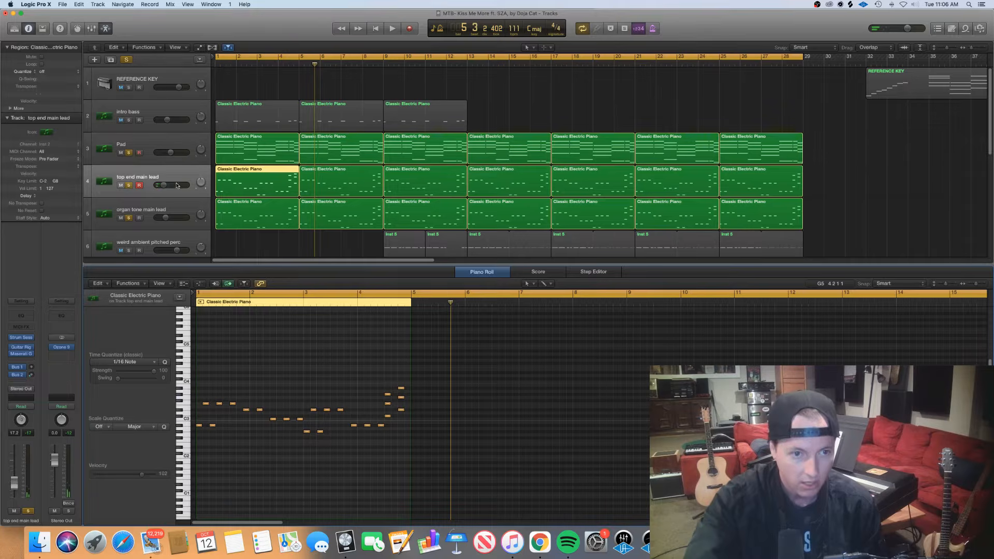
Select the top end main lead track, turn off solo on the Pad track, and close the Piano Roll
click(164, 169)
click(129, 153)
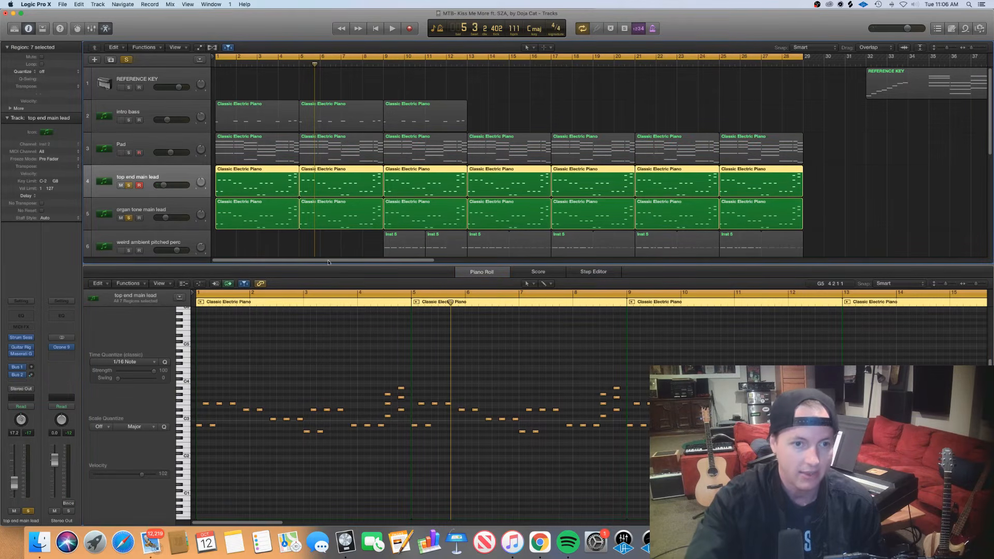
key(e)
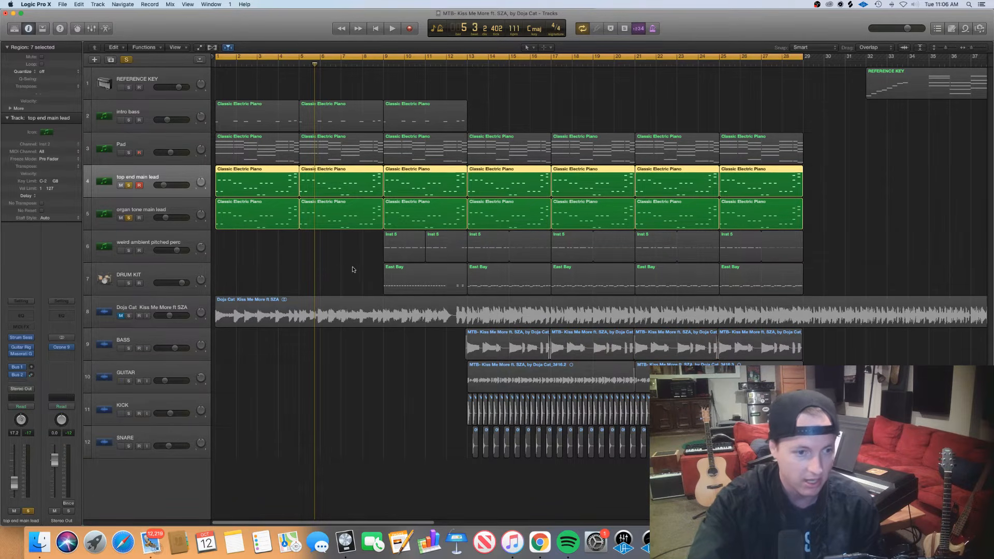
Open the Guitar Rig and Maserati GTi plug-ins on the top end main lead track to view their settings, and close both windows
click(23, 350)
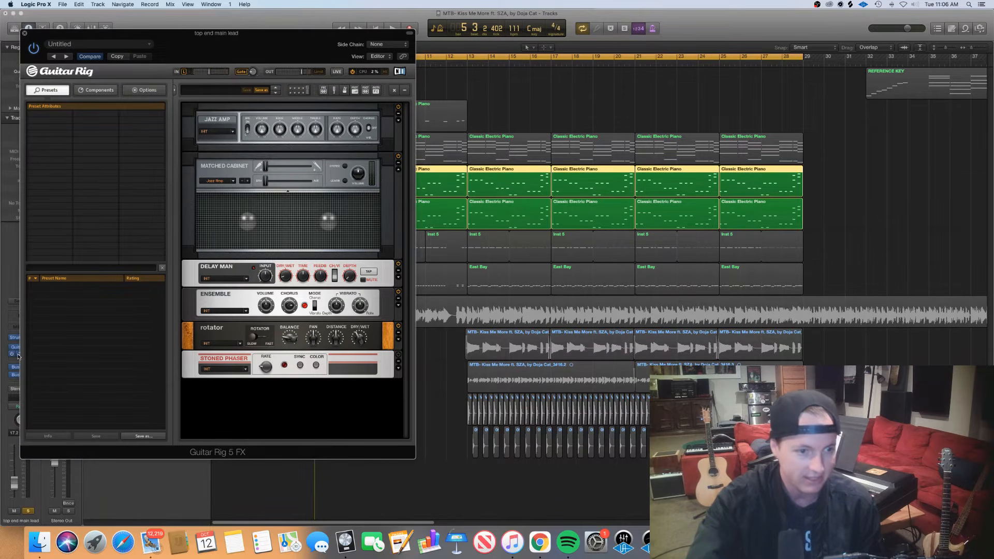
click(16, 354)
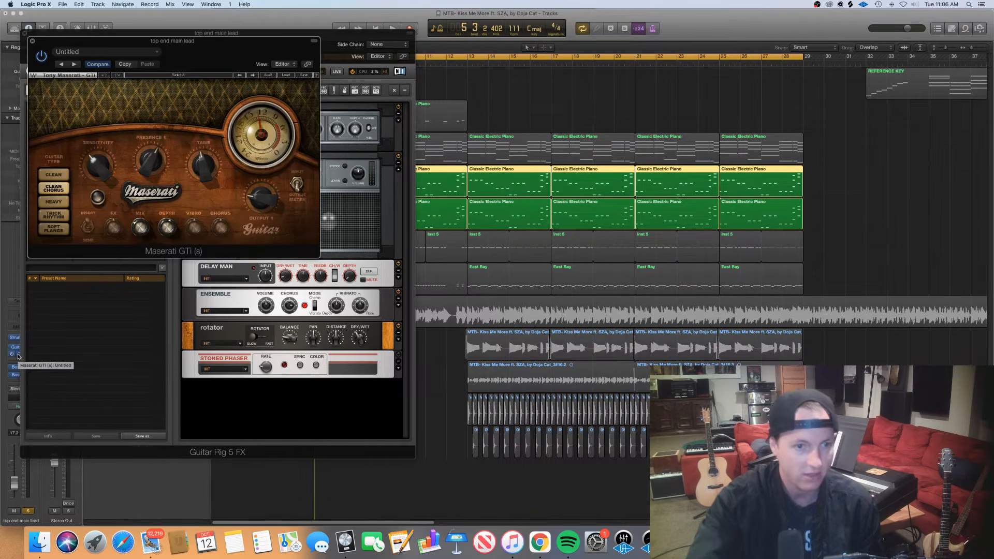
click(33, 41)
click(25, 34)
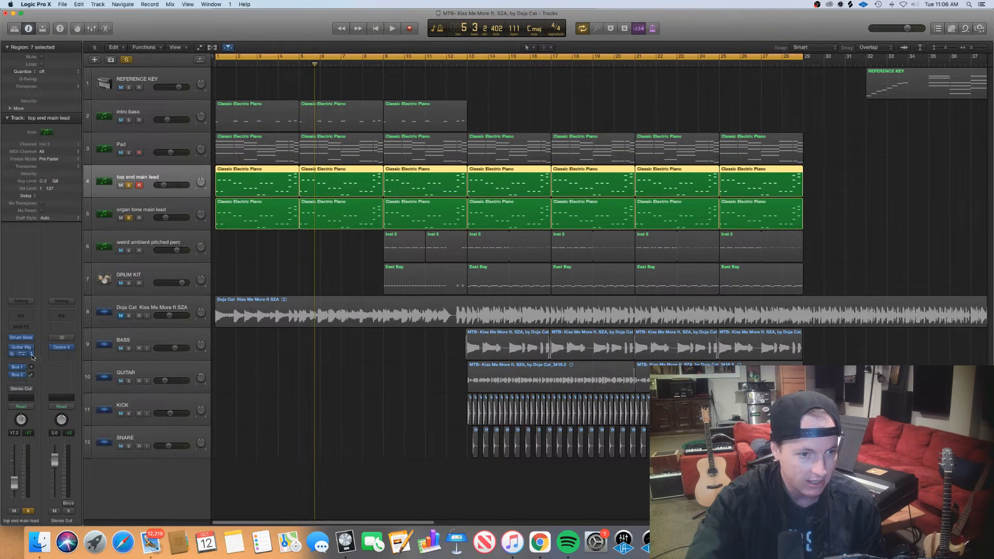
View the organ tone main lead channel, solo the Pad and intro bass tracks alongside the leads, and select the intro bass track
click(174, 206)
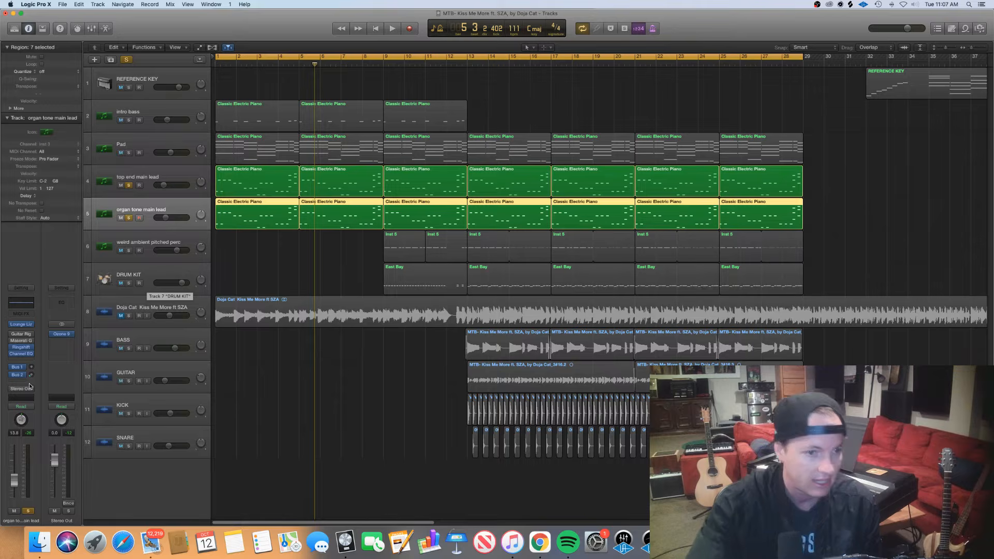
click(159, 237)
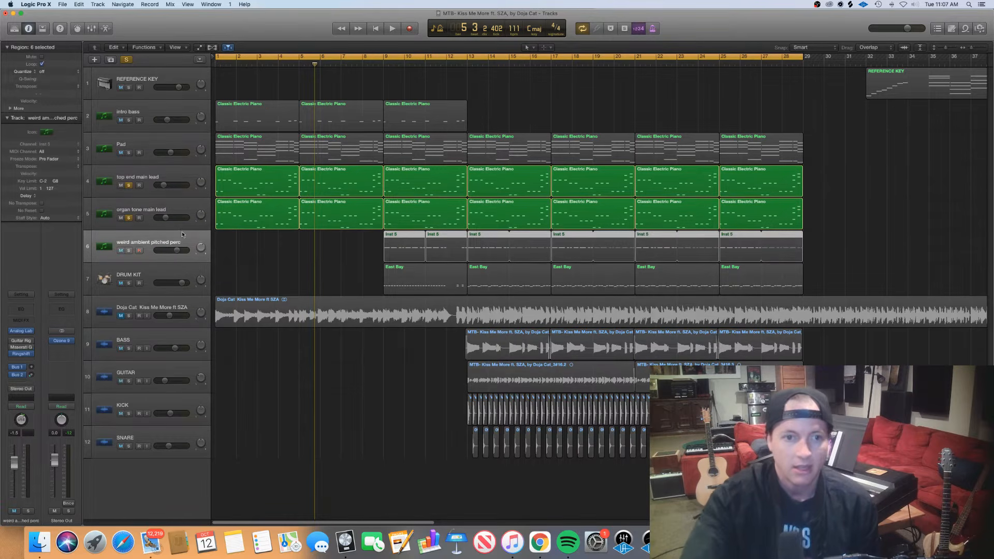
click(128, 153)
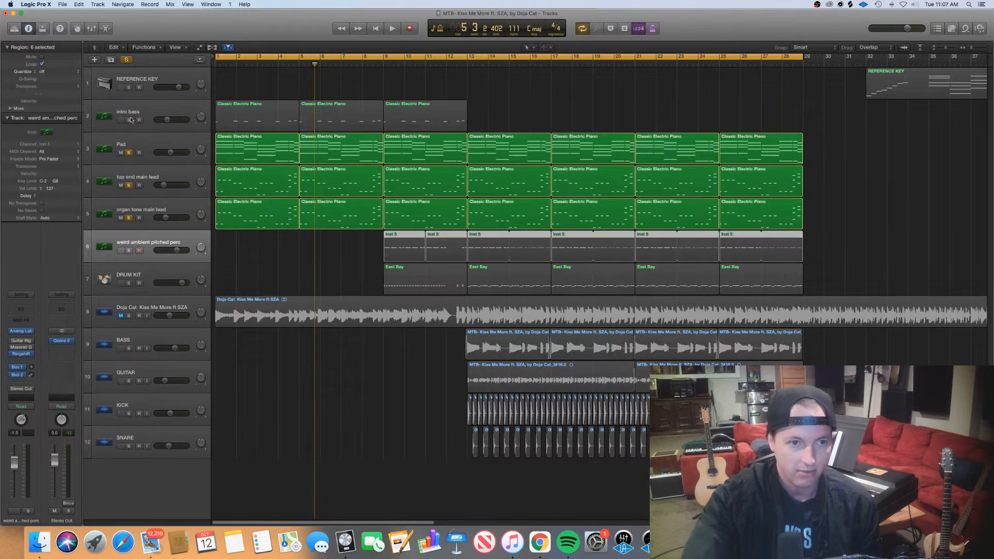
click(129, 120)
click(139, 115)
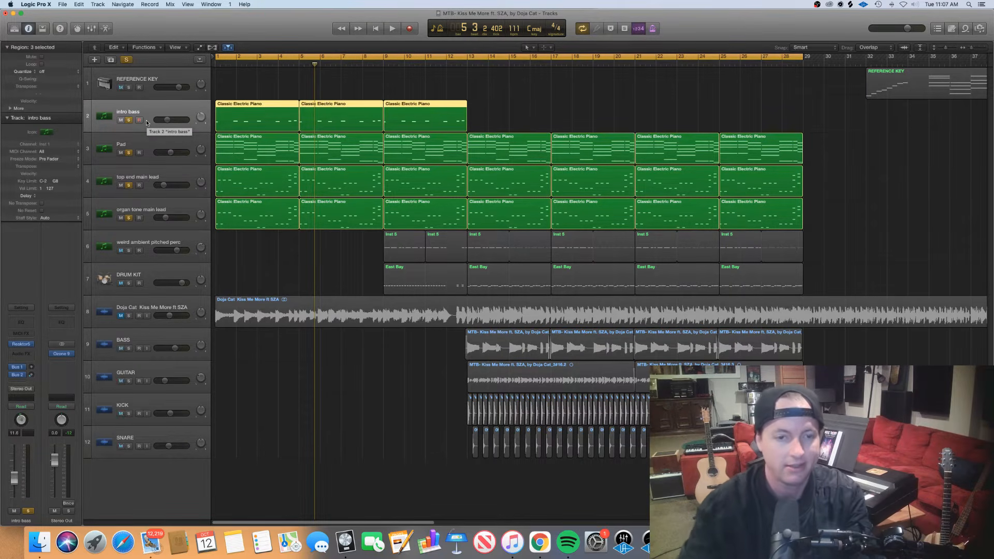
Open all three intro bass regions in the Piano Roll and select the first note of bar 1
click(240, 257)
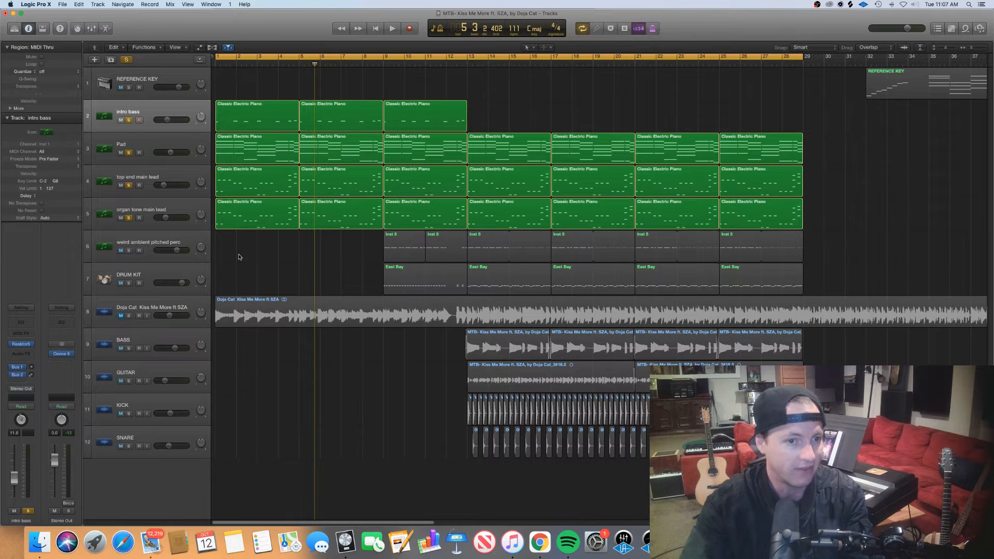
click(137, 239)
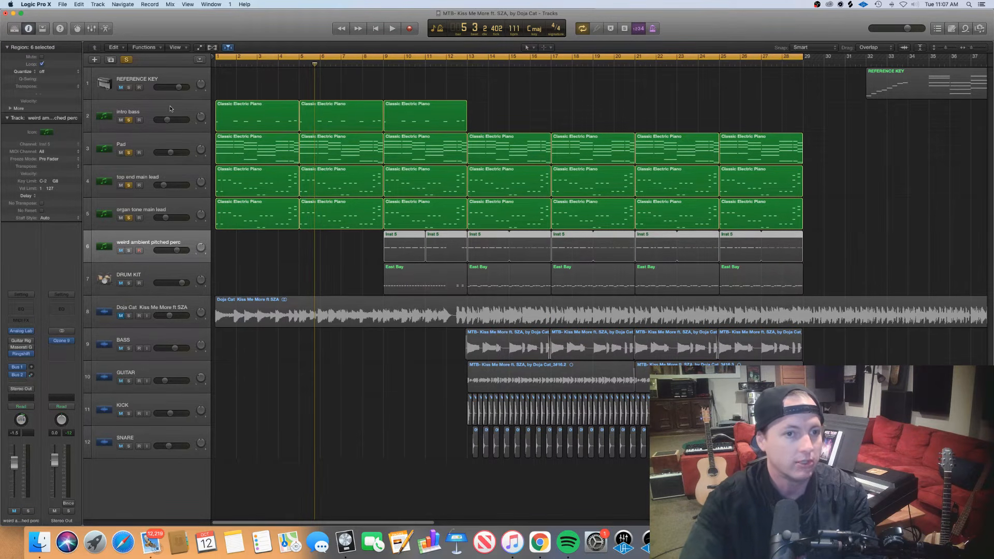
drag(479, 103, 221, 116)
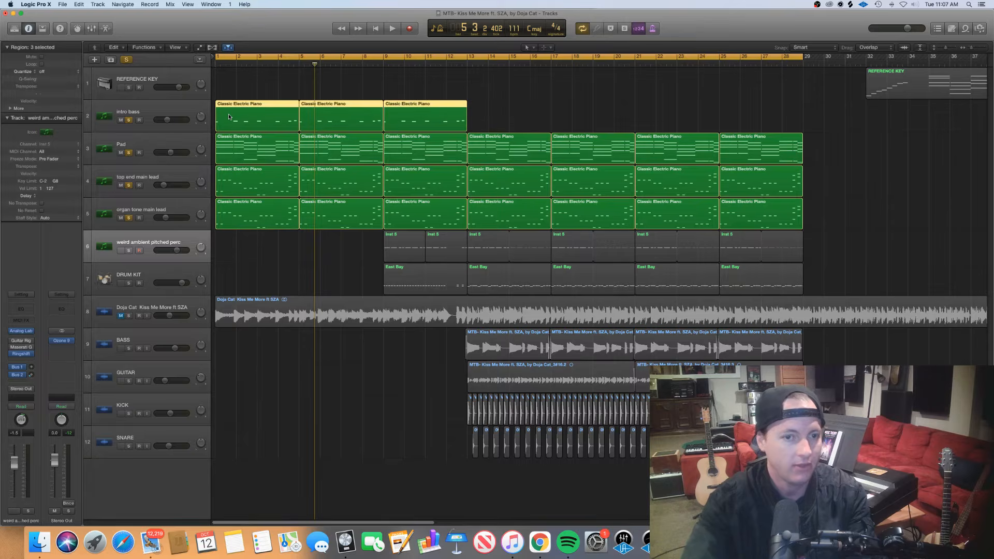
double_click(229, 117)
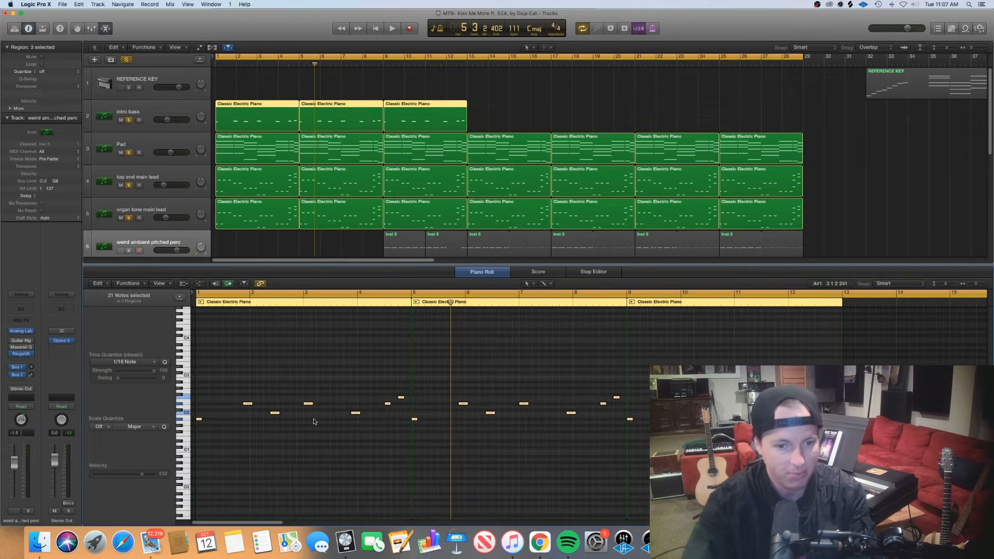
click(200, 419)
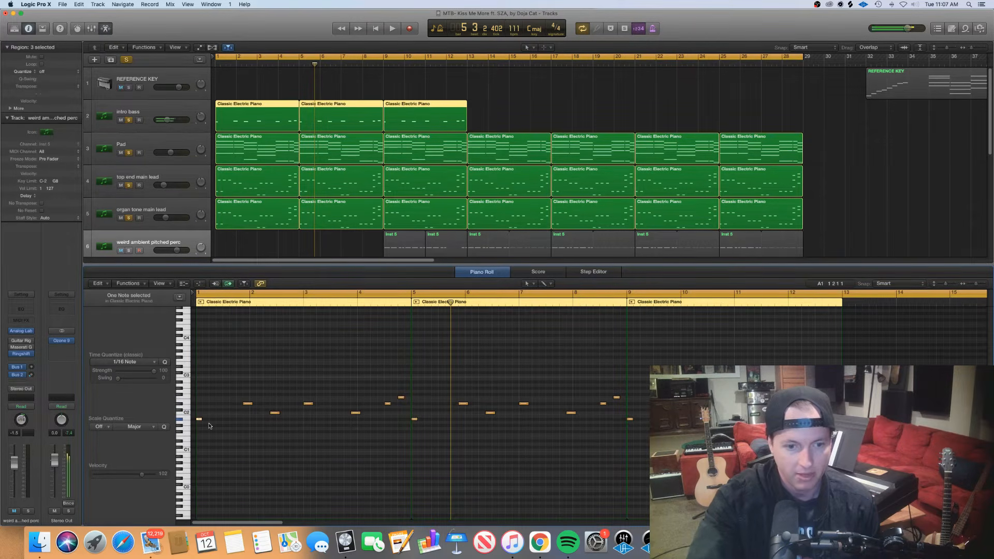
Play the soloed bass, Pad and lead tracks from bar 1 to near the end of bar 4
click(200, 299)
key(space)
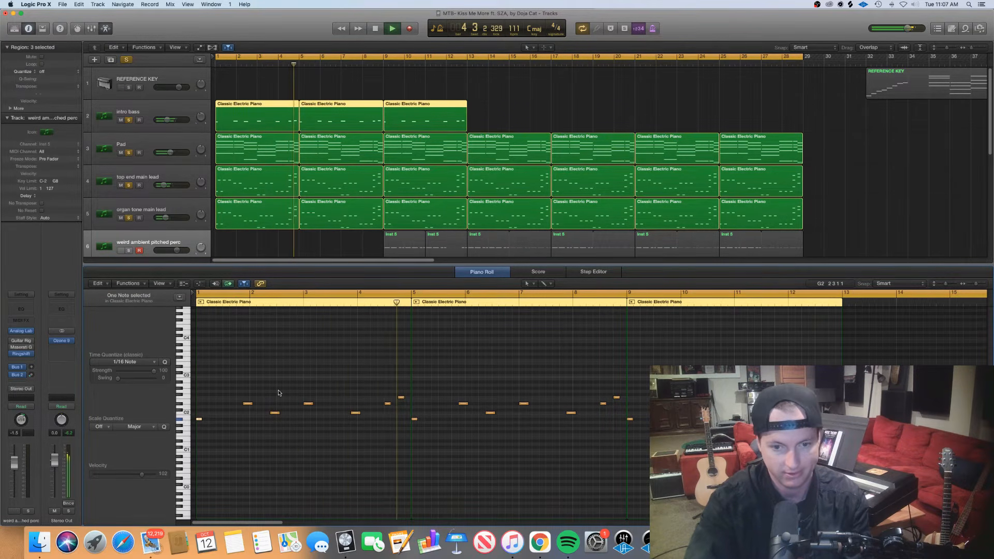
key(space)
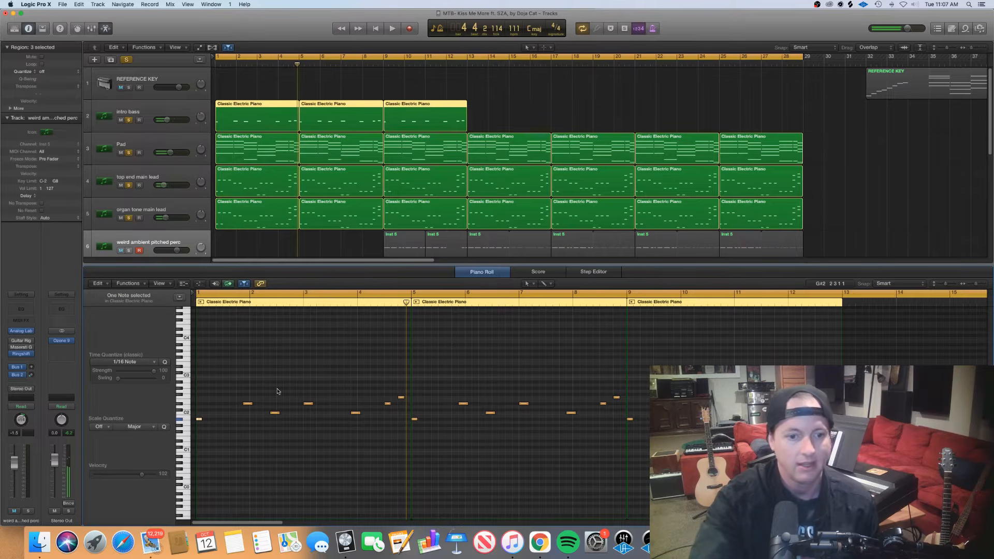
Select the first intro bass note, then try the second note down at C2 and move it back to its original pitch
click(238, 435)
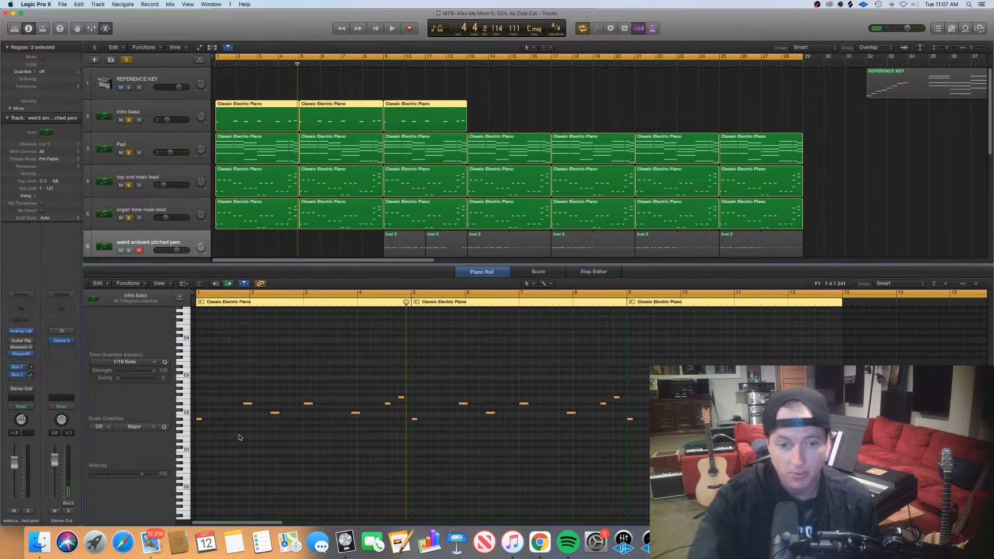
click(199, 419)
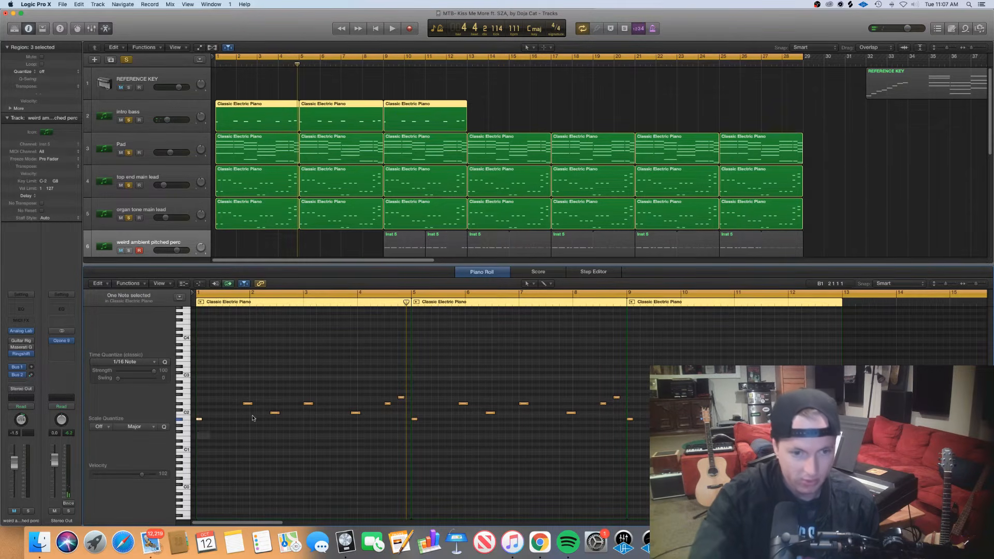
drag(253, 415, 239, 400)
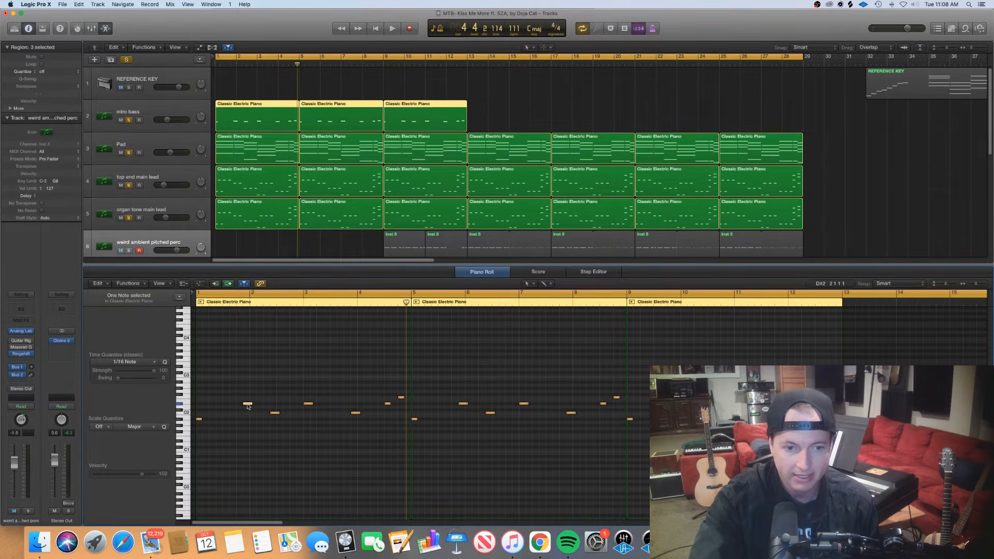
drag(248, 407, 248, 414)
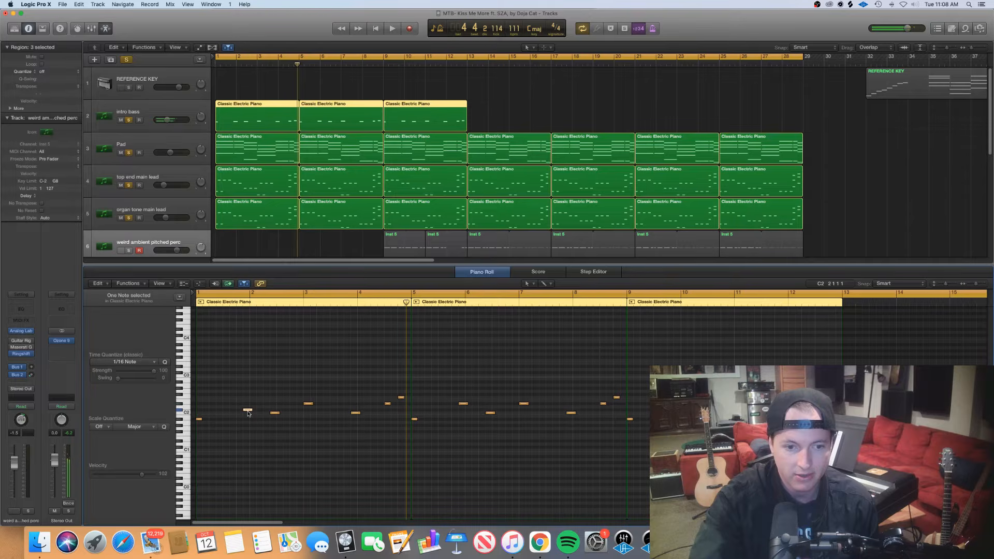
click(248, 406)
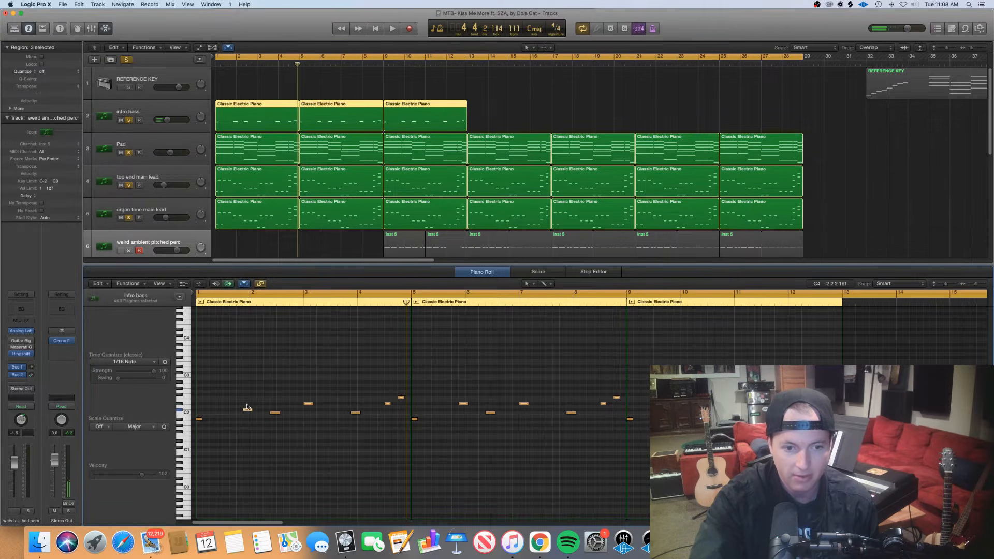
drag(248, 410, 250, 404)
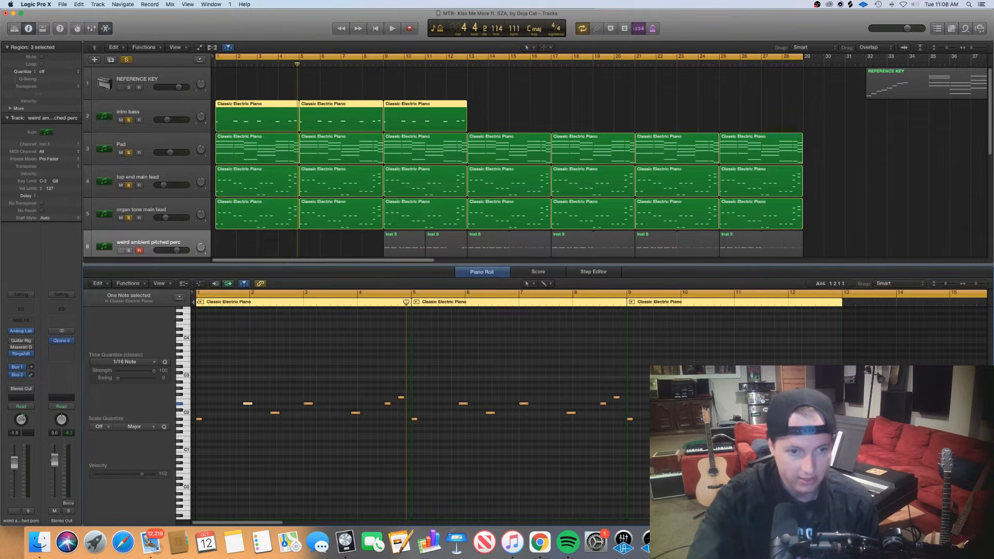
Play the soloed bass, Pad and lead tracks from bar 1 into bar 6
key(Return)
key(space)
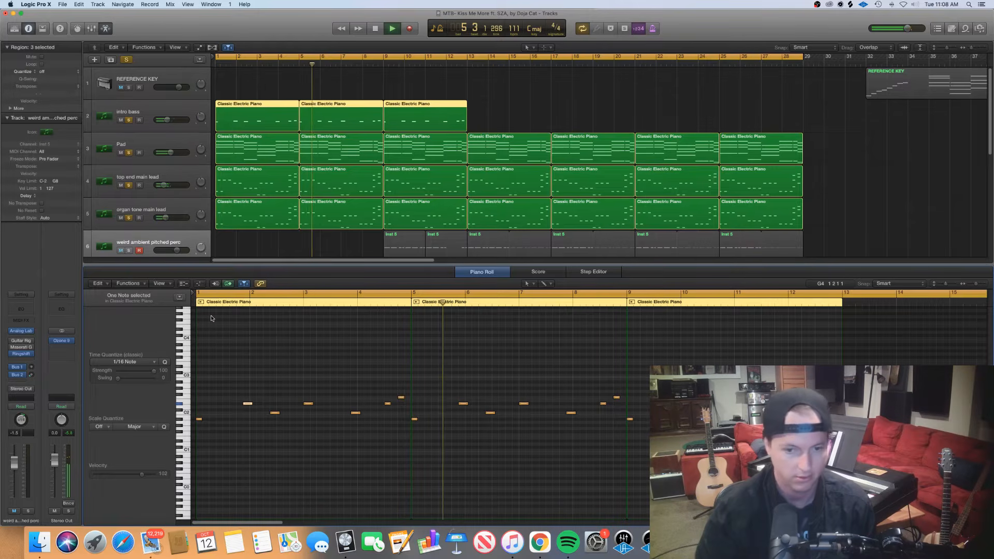
key(space)
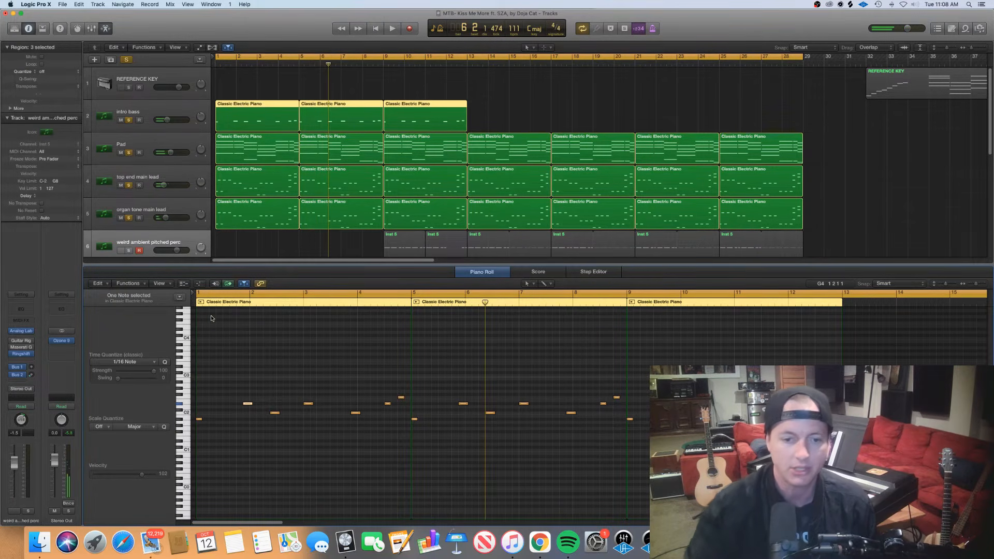
Clear the note selection and select the last intro bass note of bar 4
drag(383, 415, 403, 412)
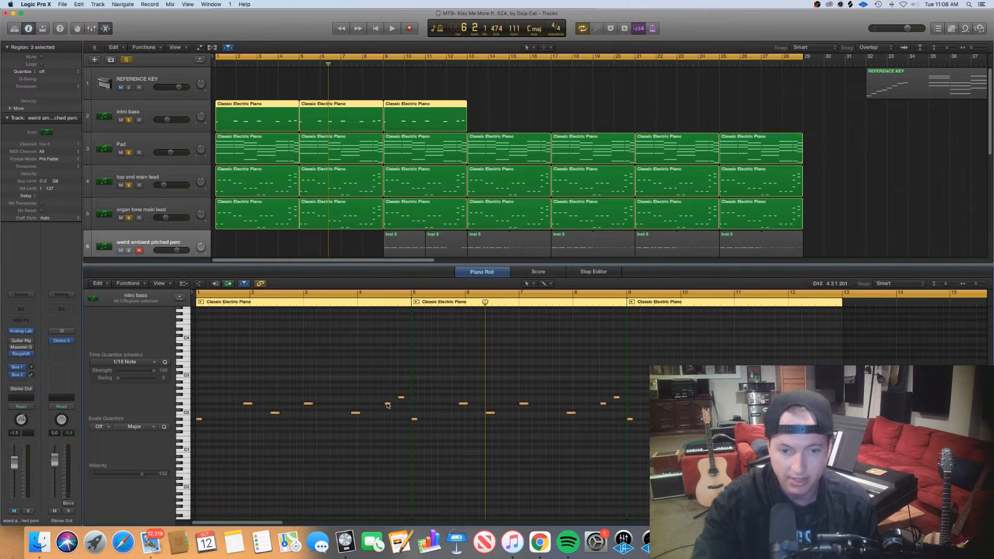
mouse_move(388, 406)
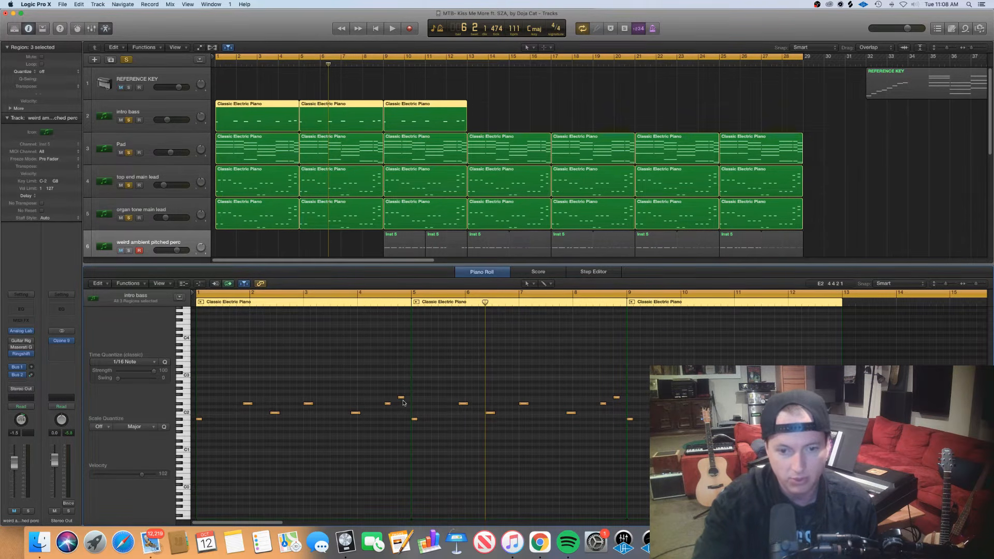
click(401, 398)
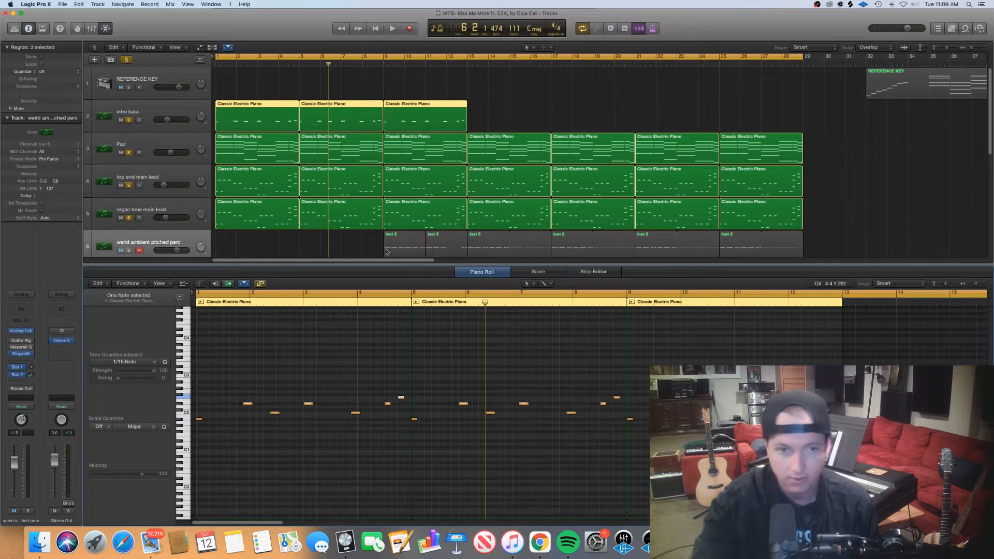
Show the second Pad region in the Piano Roll and select its final five-note chord at the end of bar 8
click(346, 144)
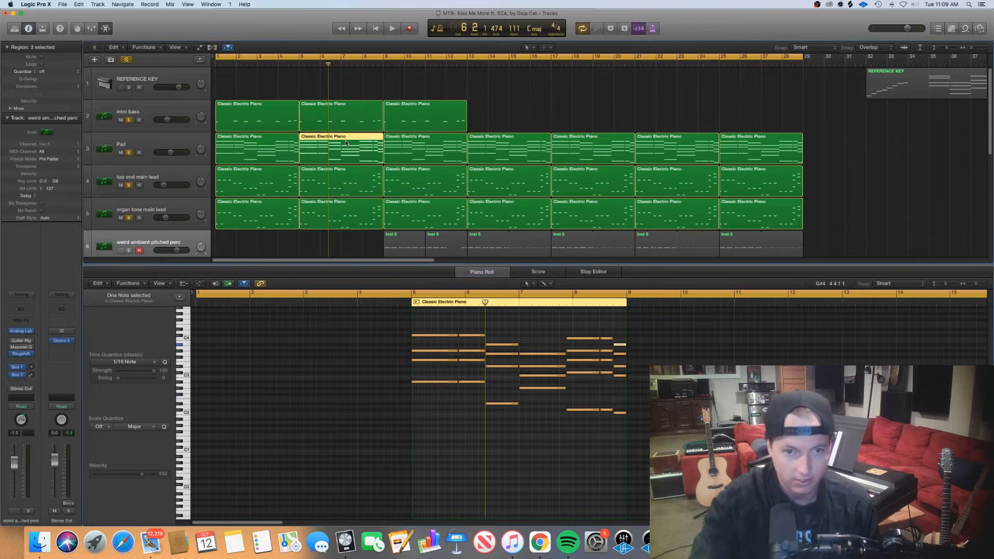
click(638, 415)
drag(635, 408, 614, 334)
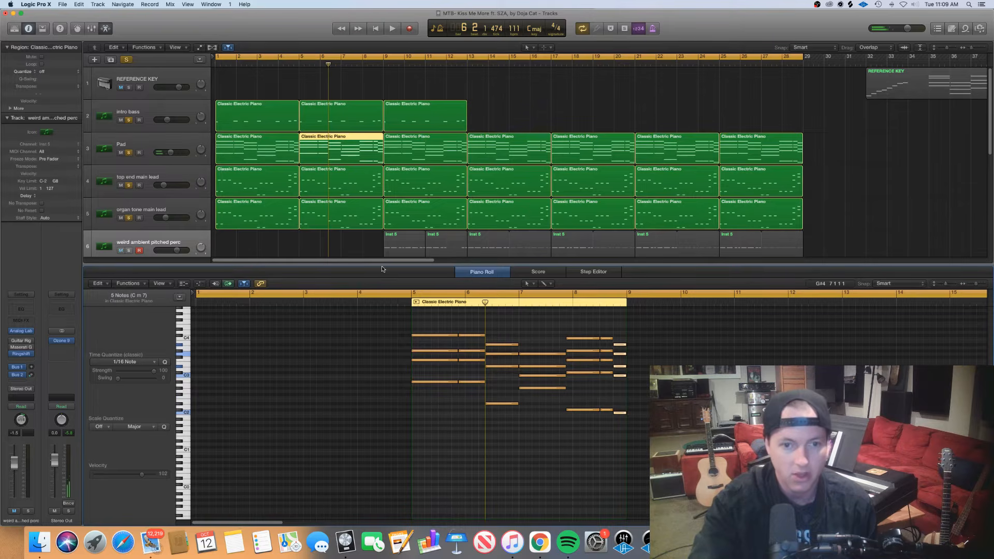
Show the second intro bass region in the Piano Roll and select its last two notes, followed by its second note
key(e)
click(357, 217)
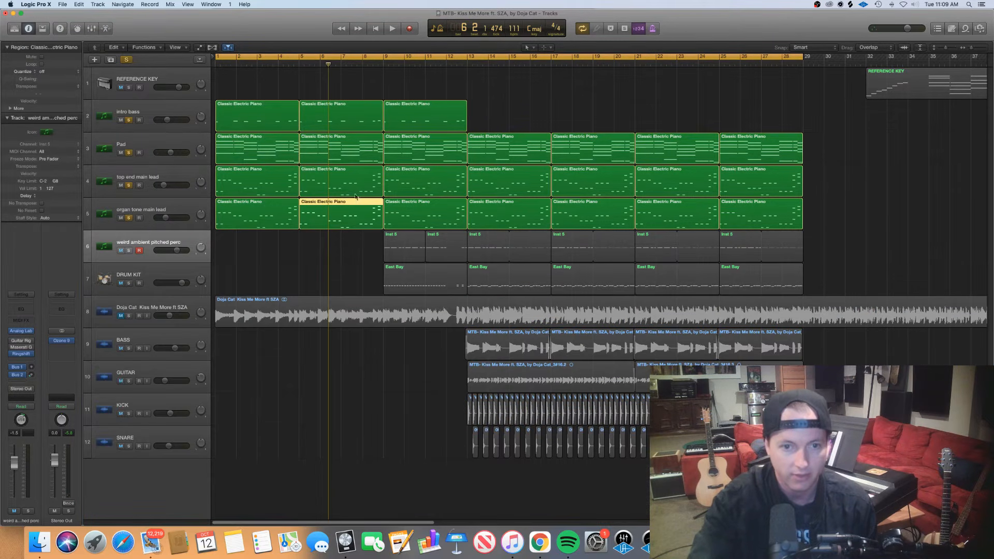
click(358, 187)
click(358, 119)
key(e)
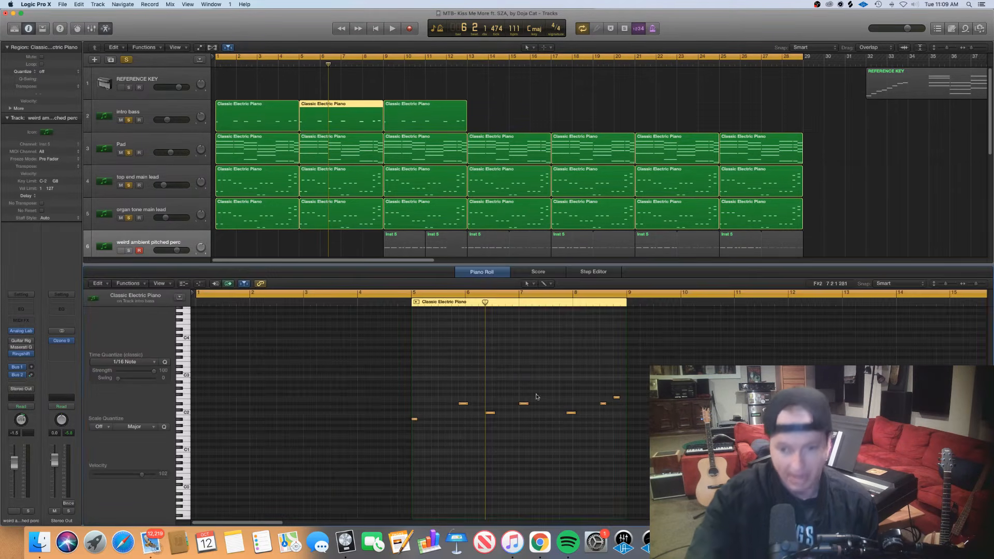
scroll(536, 401, right, 2)
scroll(536, 402, right, 3)
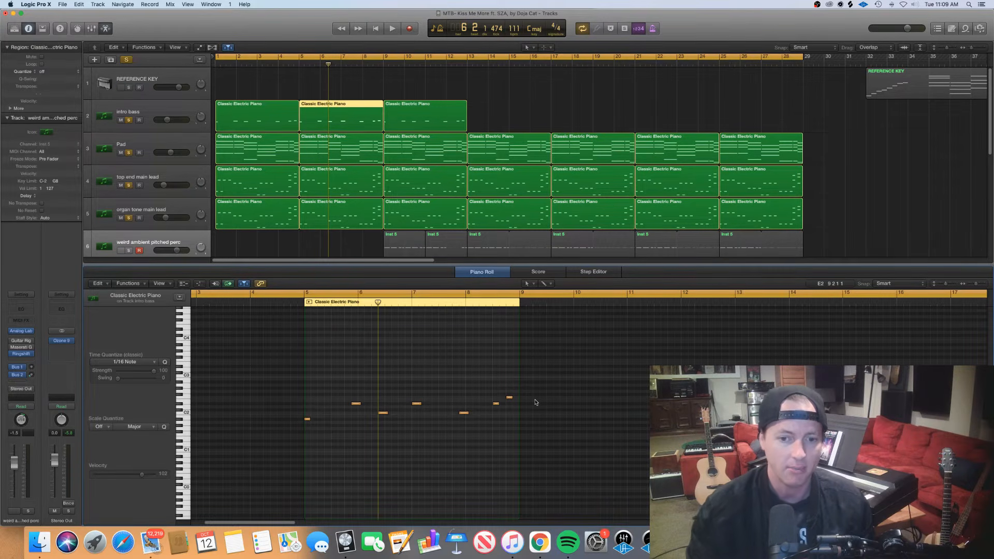
drag(514, 409, 493, 382)
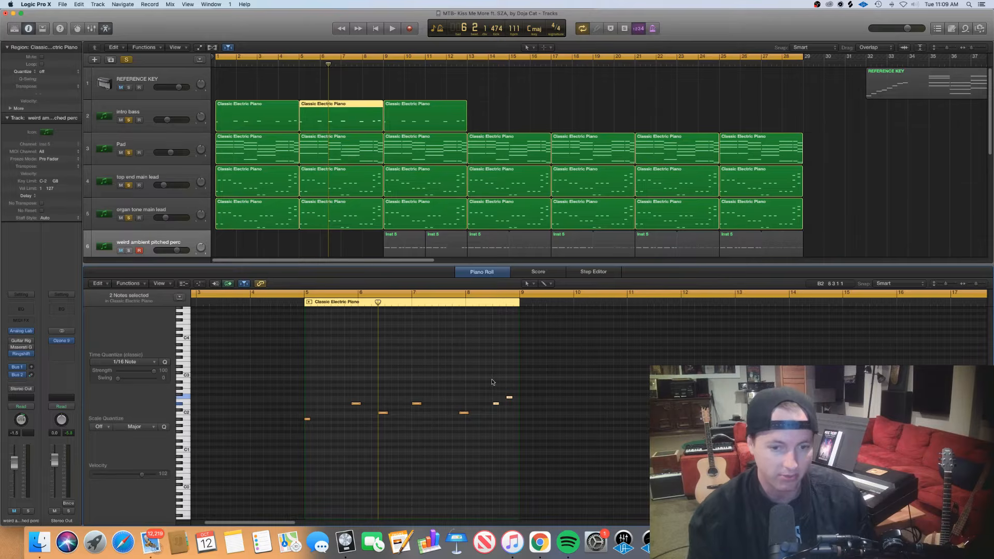
drag(366, 427, 353, 389)
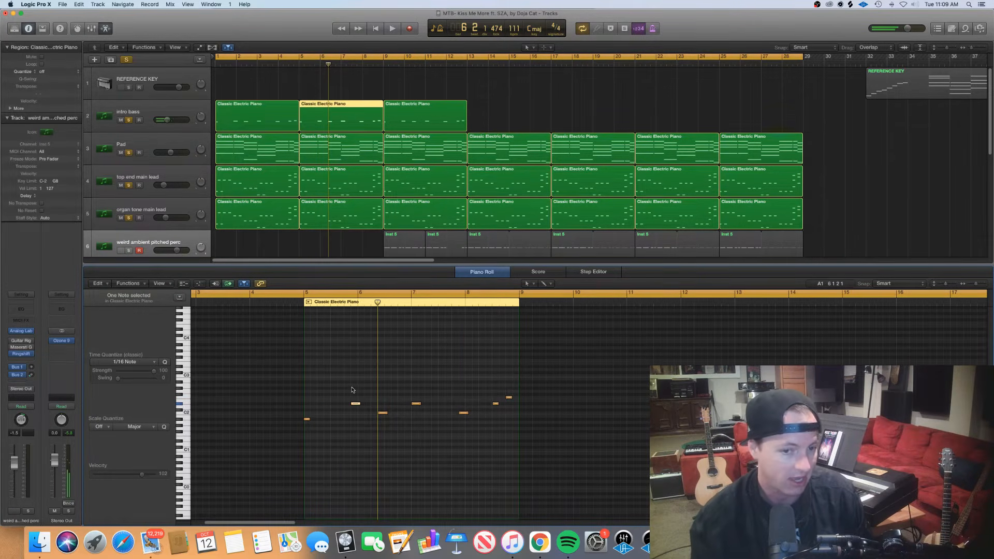
Close the Piano Roll, solo the weird ambient pitched perc and DRUM KIT tracks, and place the playhead at bar 9
key(p)
click(357, 267)
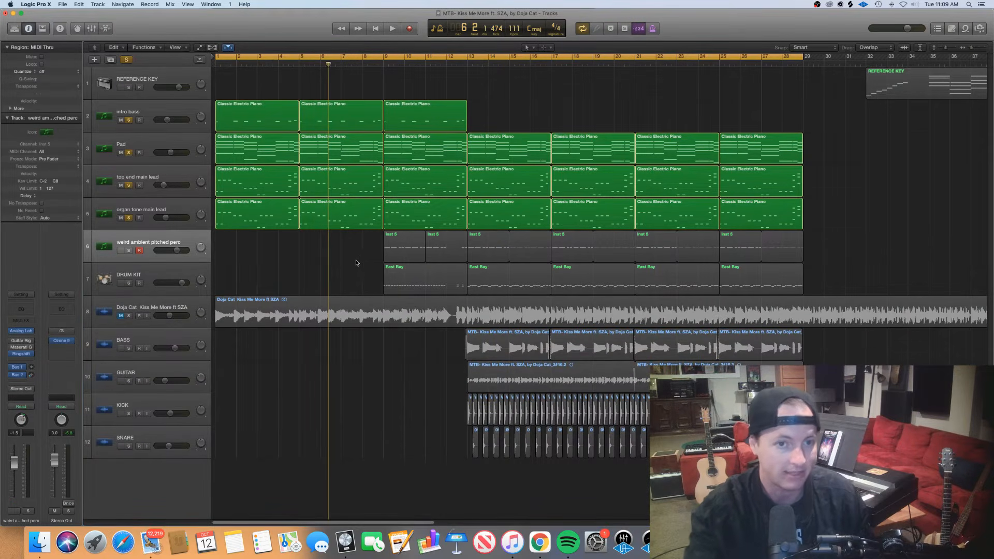
click(127, 250)
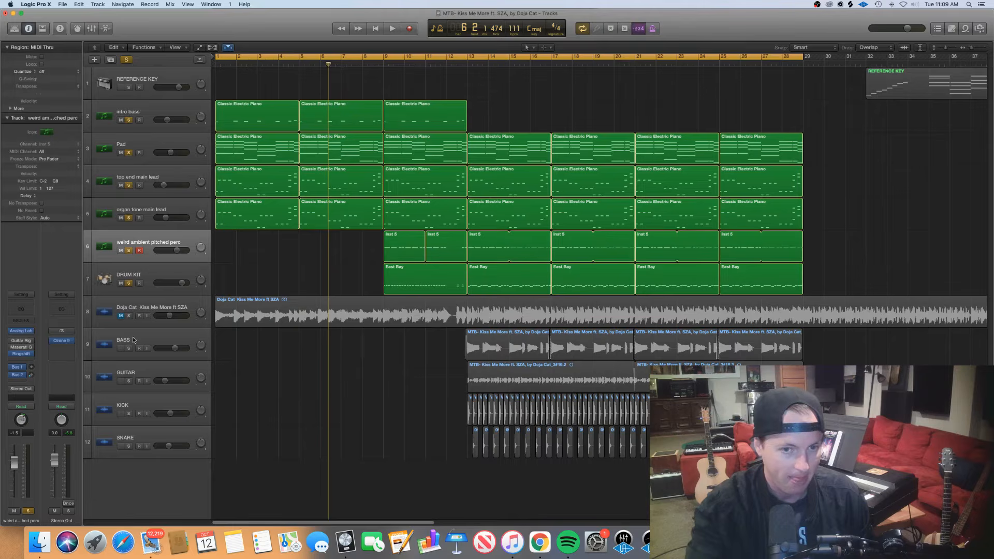
click(388, 58)
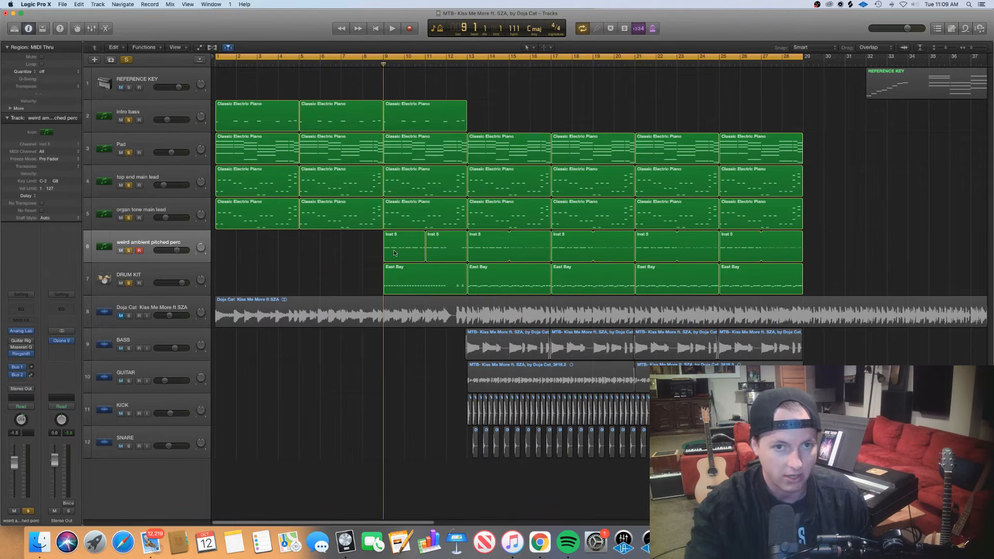
Show the first DRUM KIT region, starting at bar 9, enlarged in the Piano Roll
click(409, 275)
double_click(414, 277)
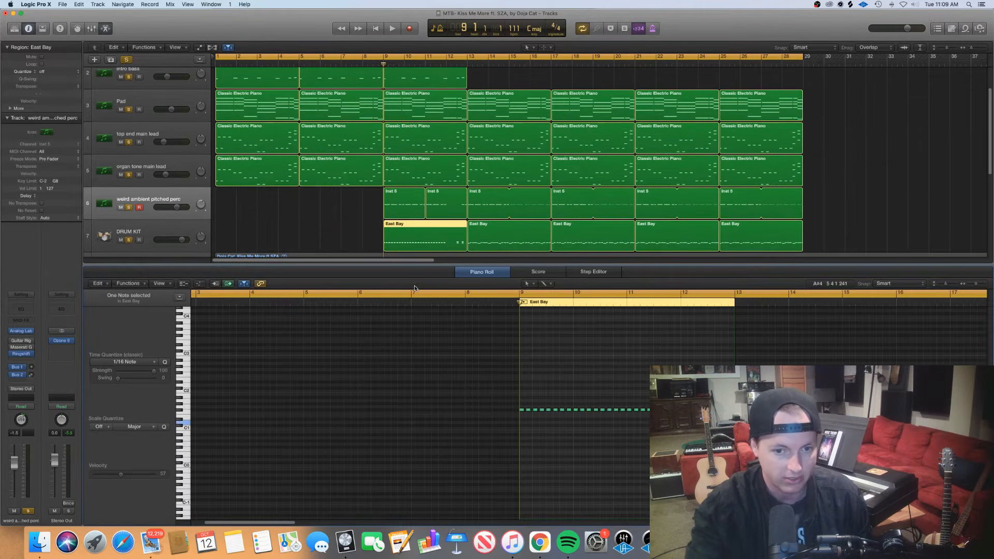
scroll(483, 397, right, 2)
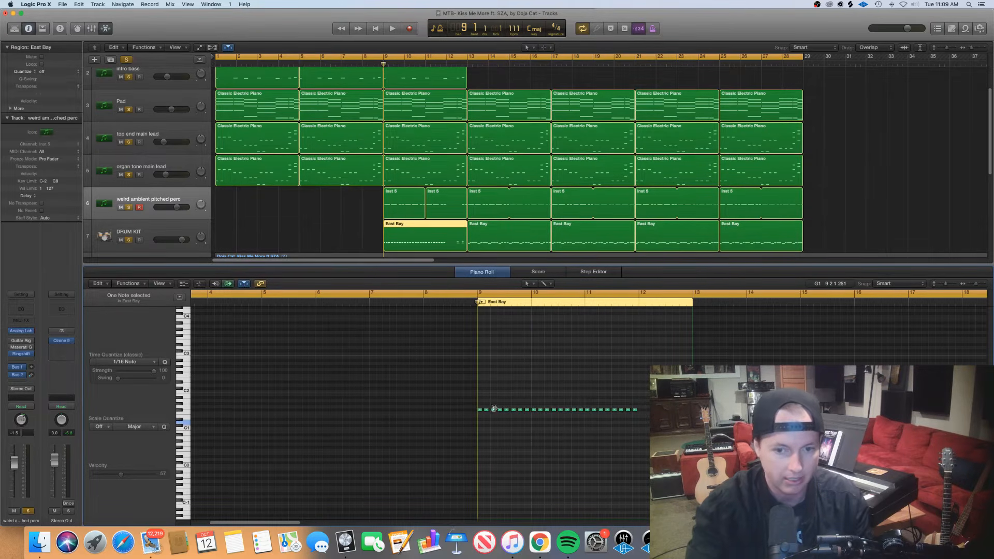
scroll(494, 409, up, 3)
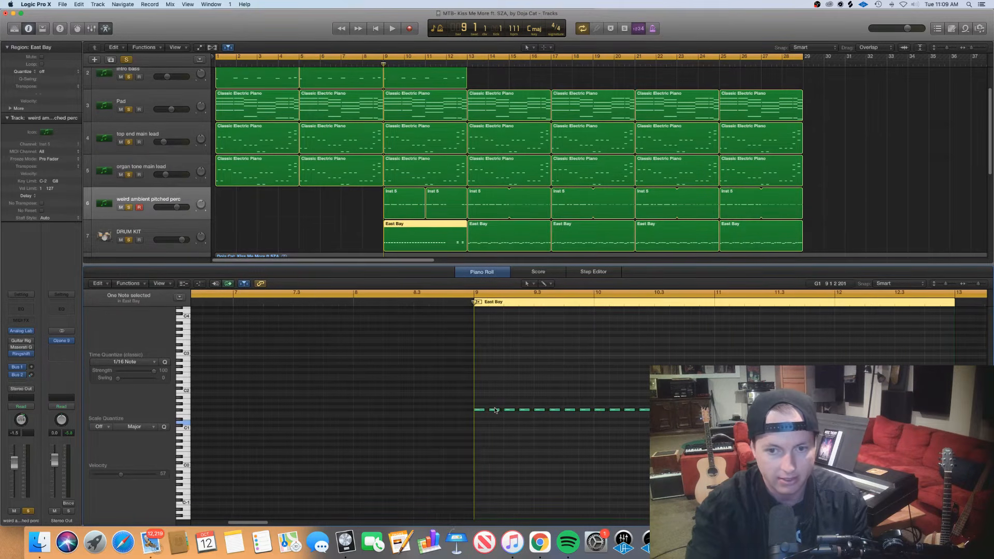
scroll(495, 410, right, 10)
scroll(496, 409, left, 8)
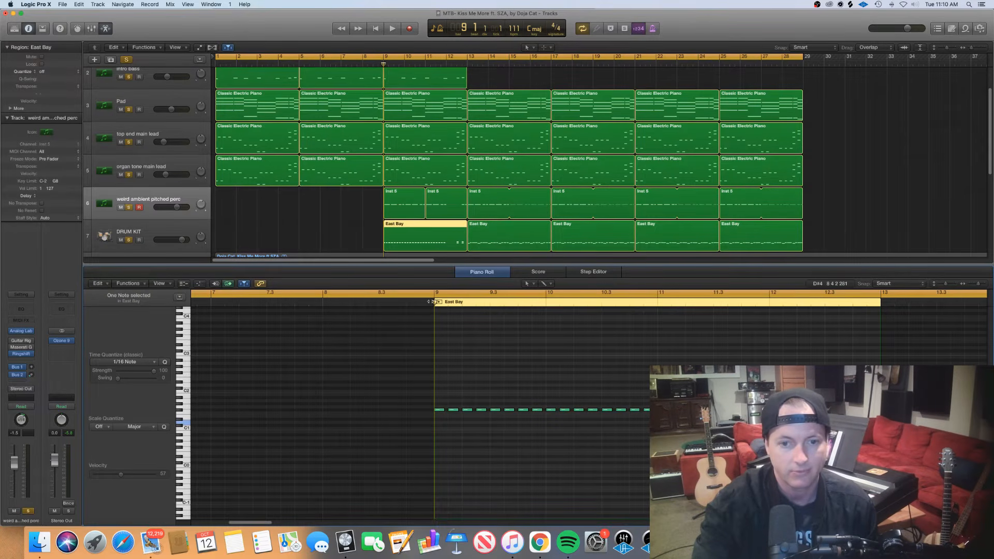
Play the soloed tracks from bar 9 to bar 13 and move the playhead back into beat 3 of bar 12
key(space)
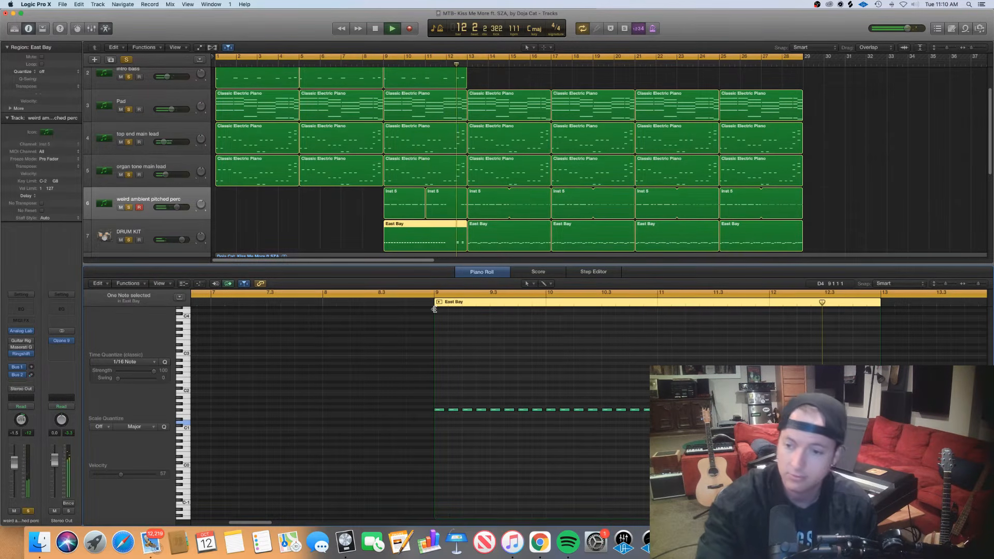
key(space)
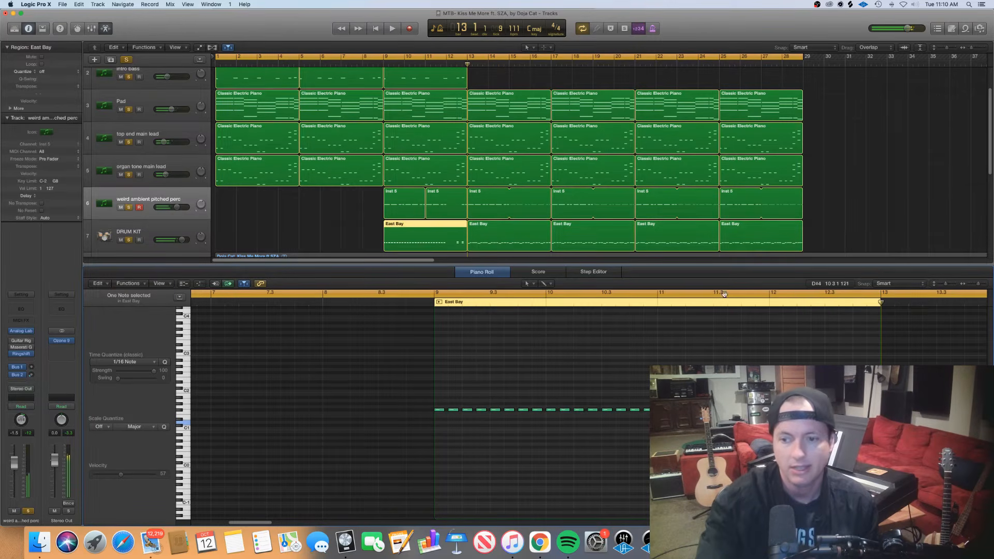
click(825, 304)
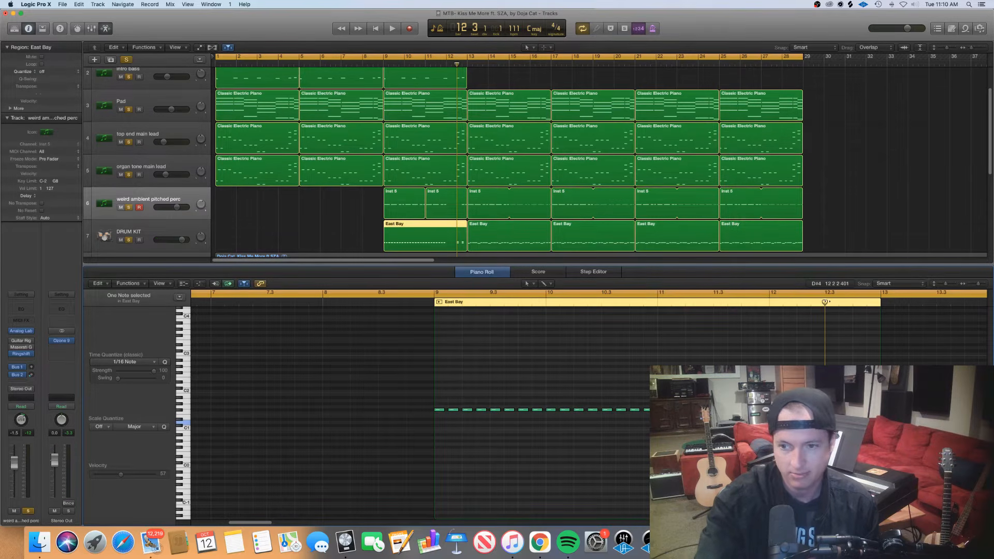
mouse_move(825, 303)
mouse_down()
mouse_move(770, 302)
mouse_move(851, 303)
mouse_up()
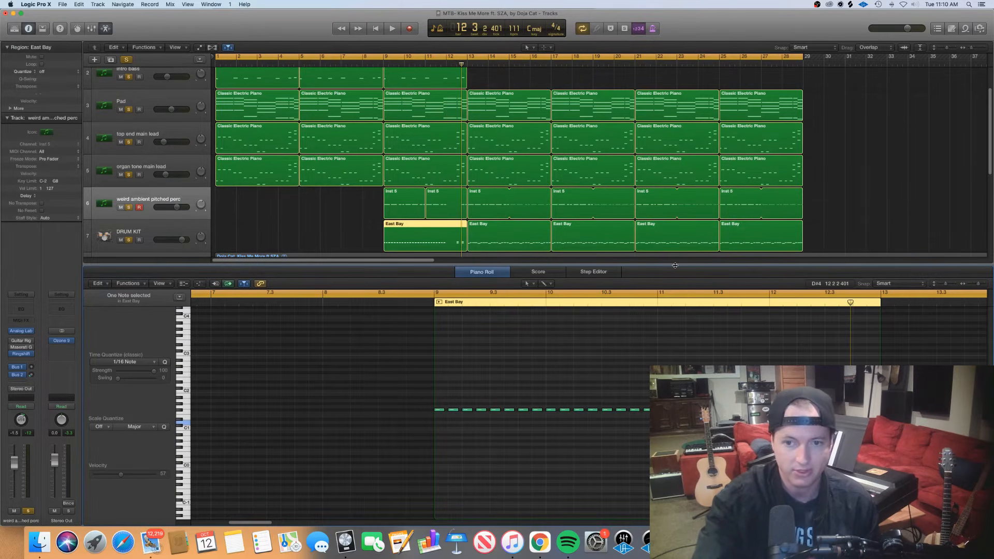
Show the weird ambient pitched perc region that starts at bar 13 in the Piano Roll
key(e)
click(346, 266)
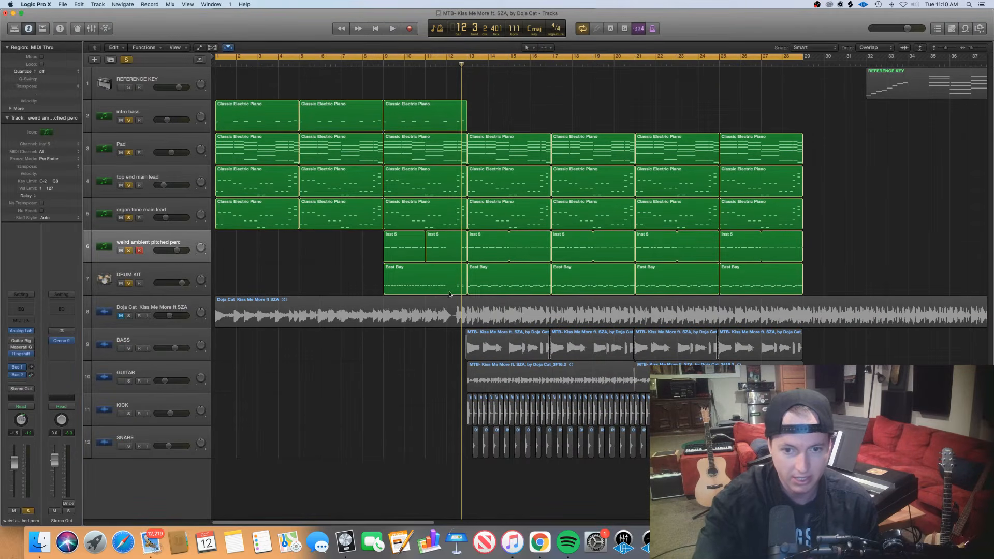
click(492, 256)
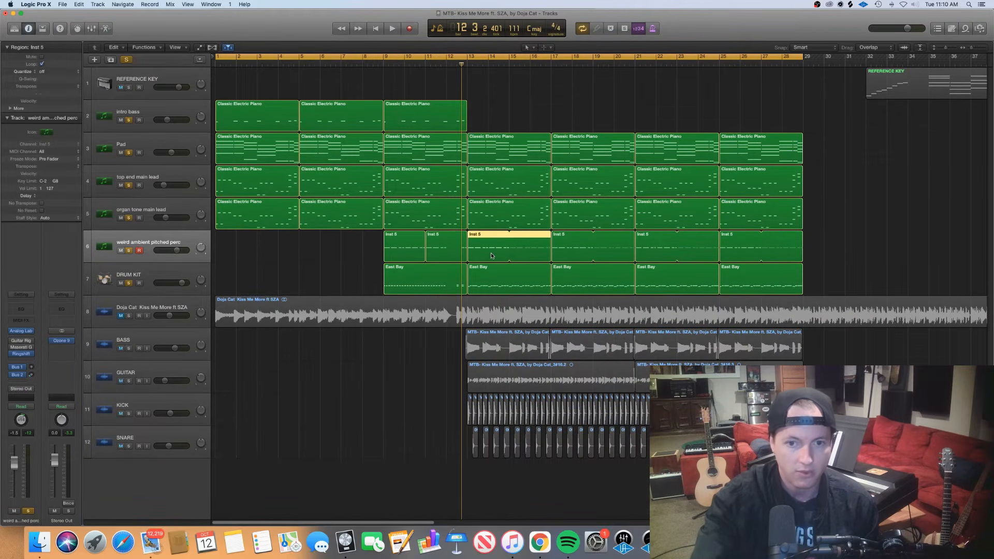
key(e)
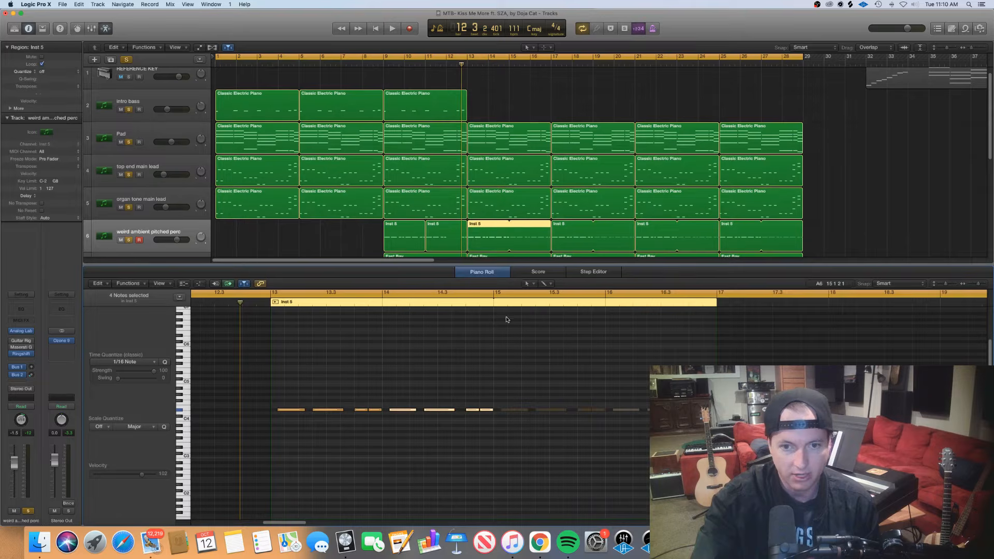
Show the DRUM KIT region starting at bar 13 enlarged in the Piano Roll and clear its note selection
key(e)
click(484, 269)
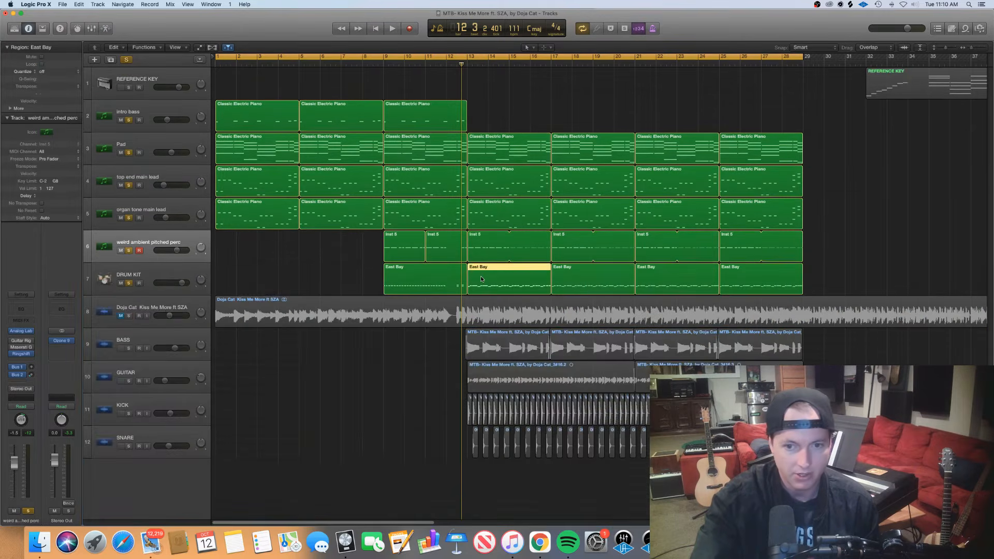
key(e)
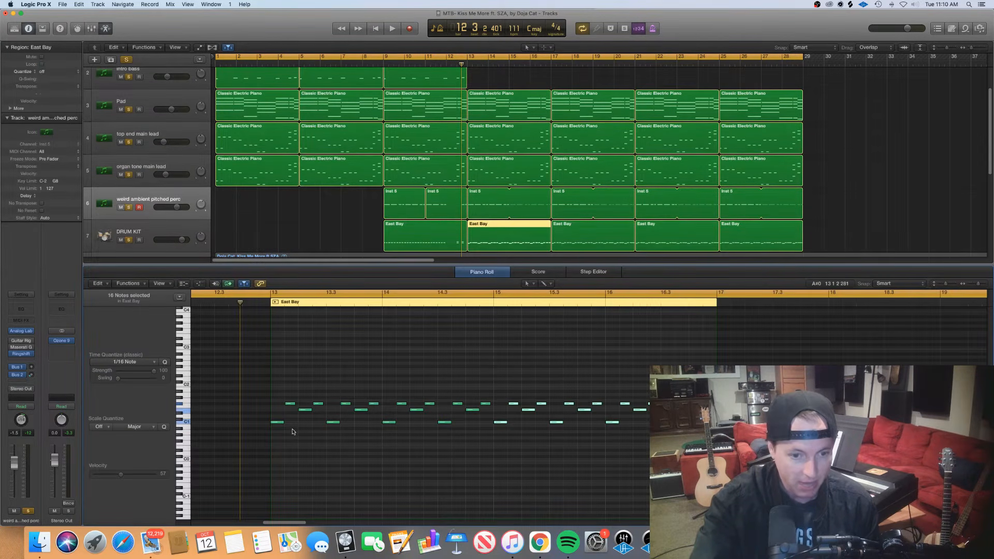
drag(293, 430, 284, 424)
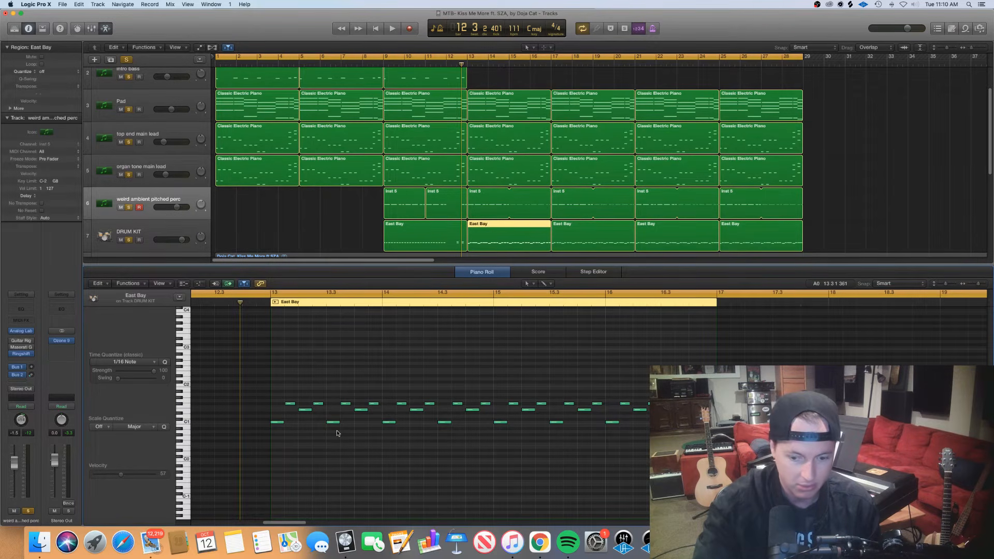
key(ctrl+g)
key(ctrl+g)
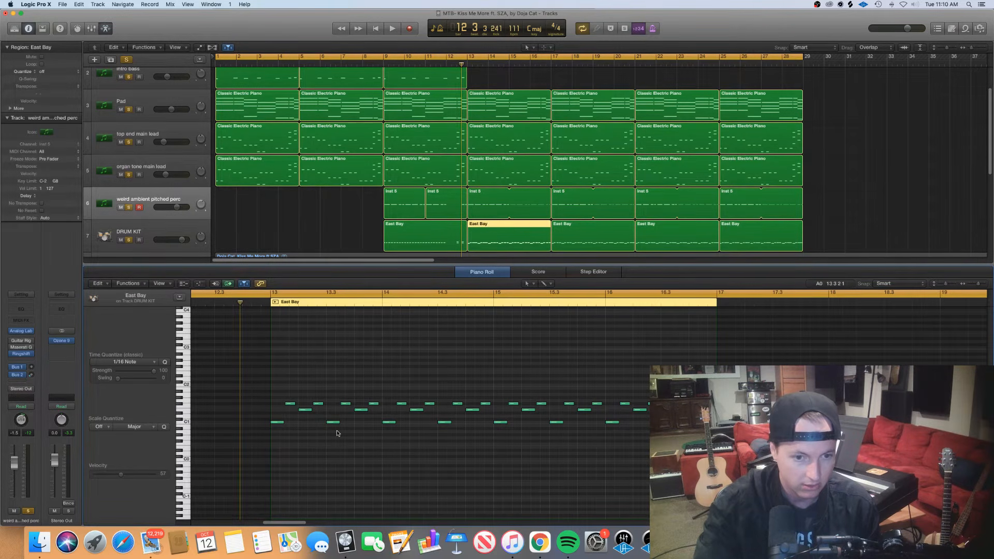
scroll(338, 431, right, 1)
key(super+Right)
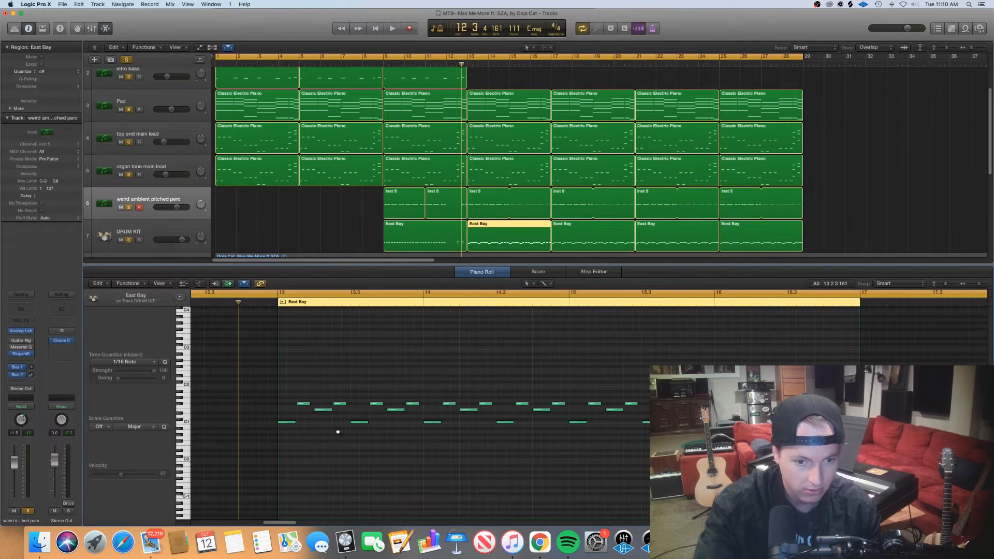
scroll(338, 432, right, 2)
Step through the opening notes of the bar 13 DRUM KIT pattern to the second low note and place the playhead at beat 3
drag(278, 436, 263, 423)
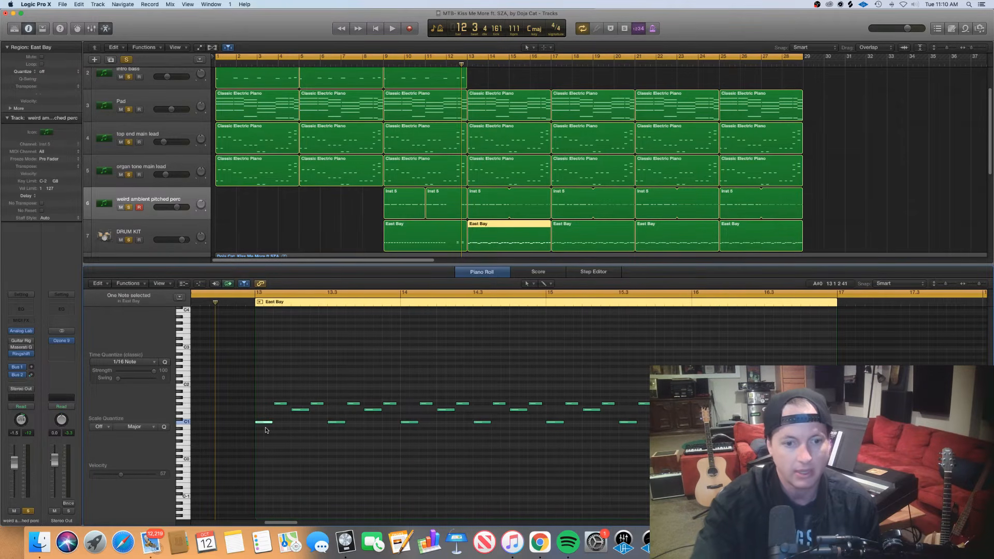
click(280, 403)
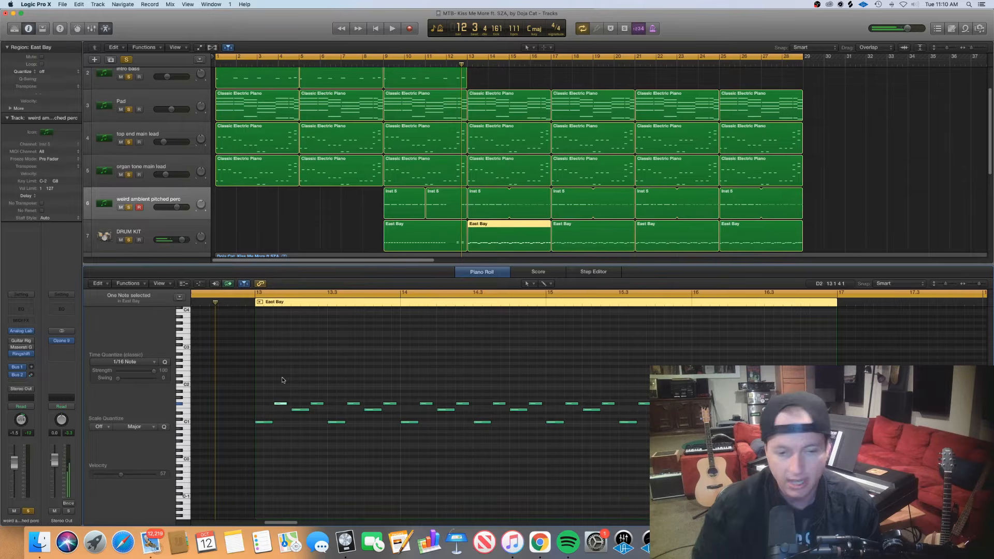
key(Right)
key(Right)
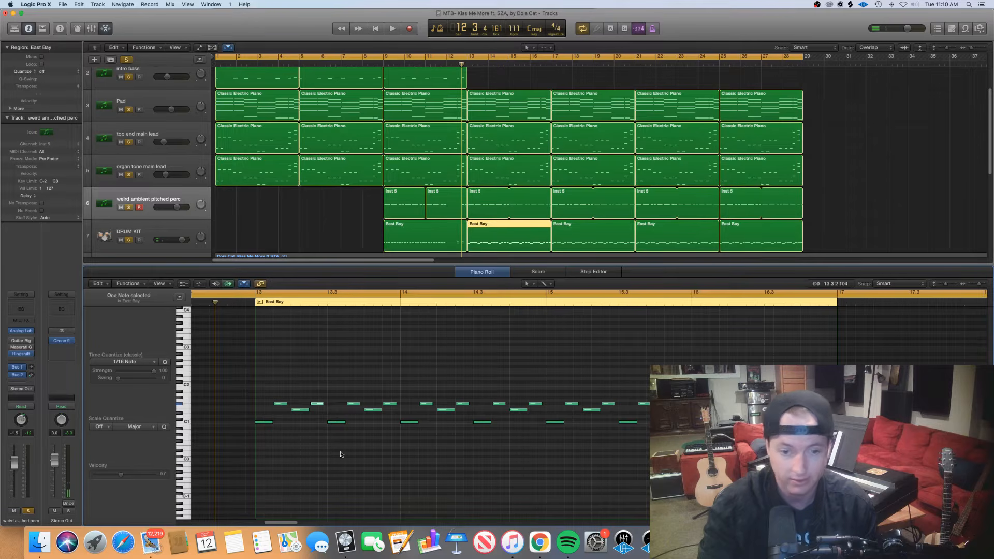
key(Right)
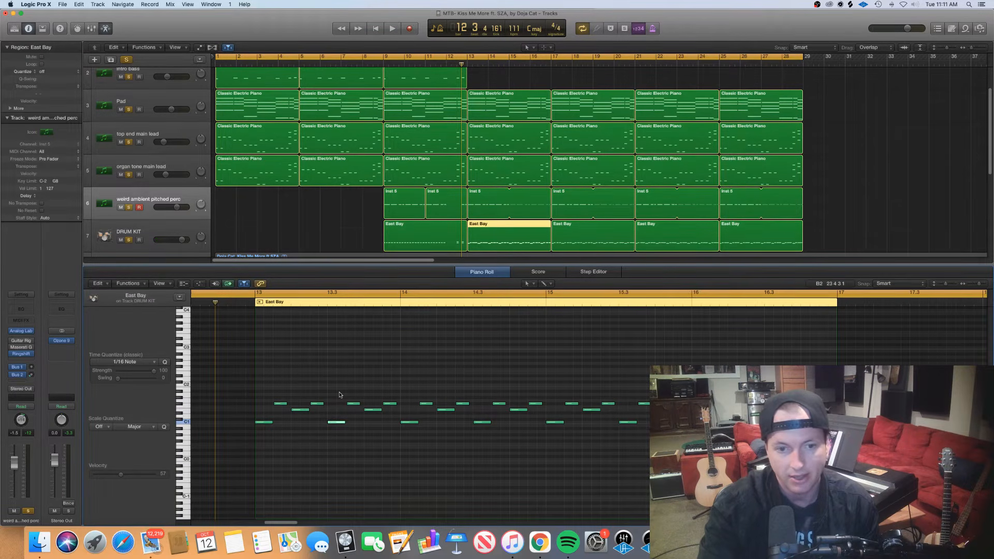
click(328, 303)
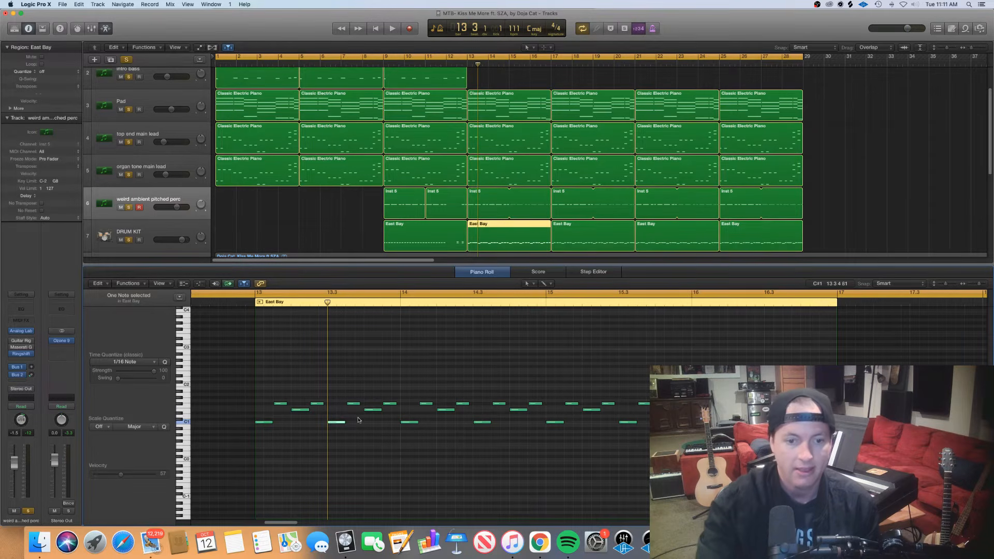
Close the Piano Roll and solo the KICK and SNARE tracks
drag(380, 464, 254, 435)
drag(470, 264, 441, 410)
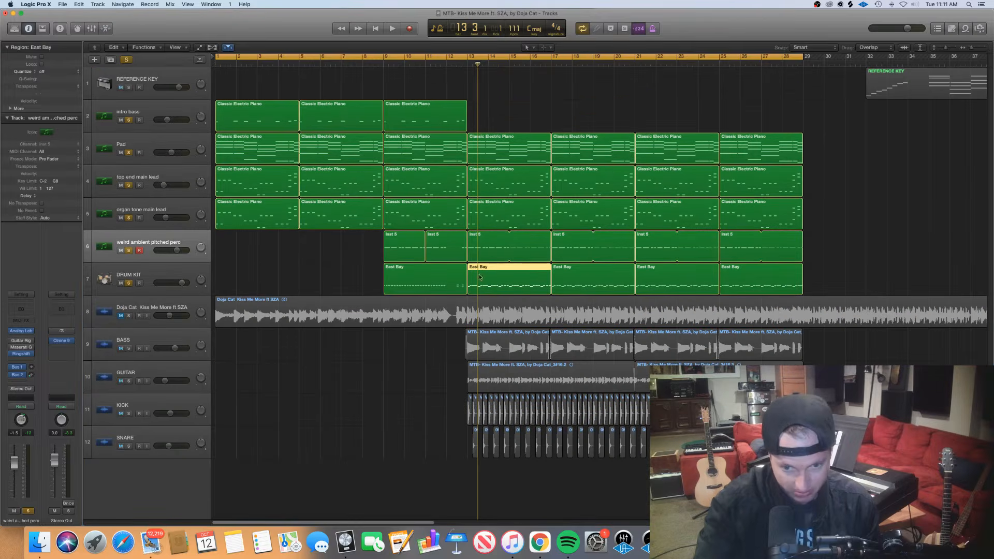
click(129, 414)
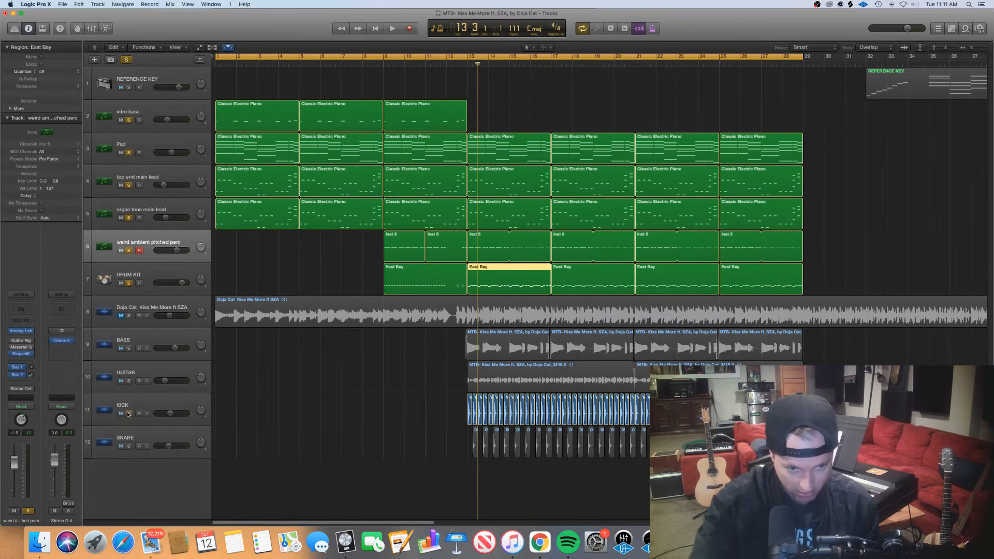
click(129, 447)
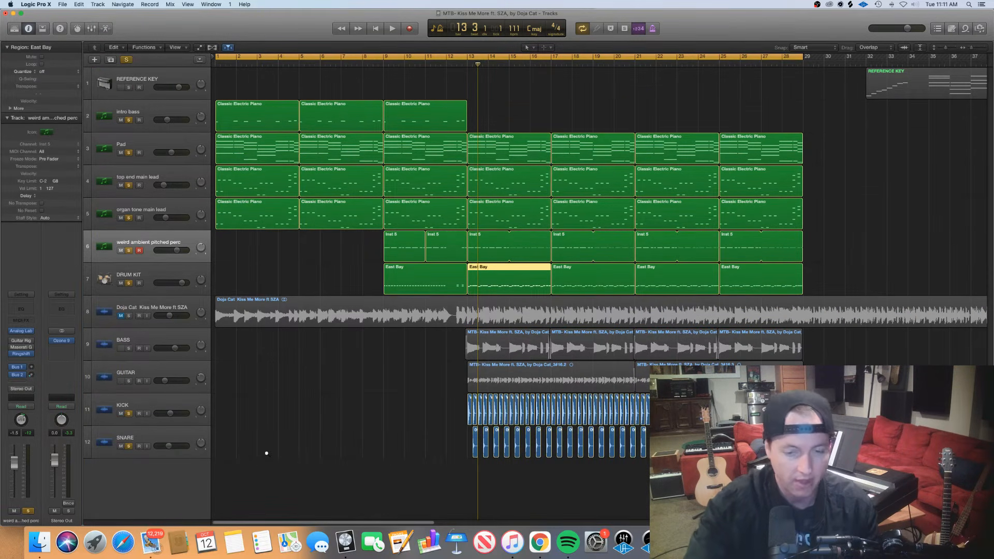
Examine the kick and snare samples around bar 13 up close, select the SNARE track, and return to the wider arrangement
scroll(269, 454, up, 4)
scroll(268, 454, up, 5)
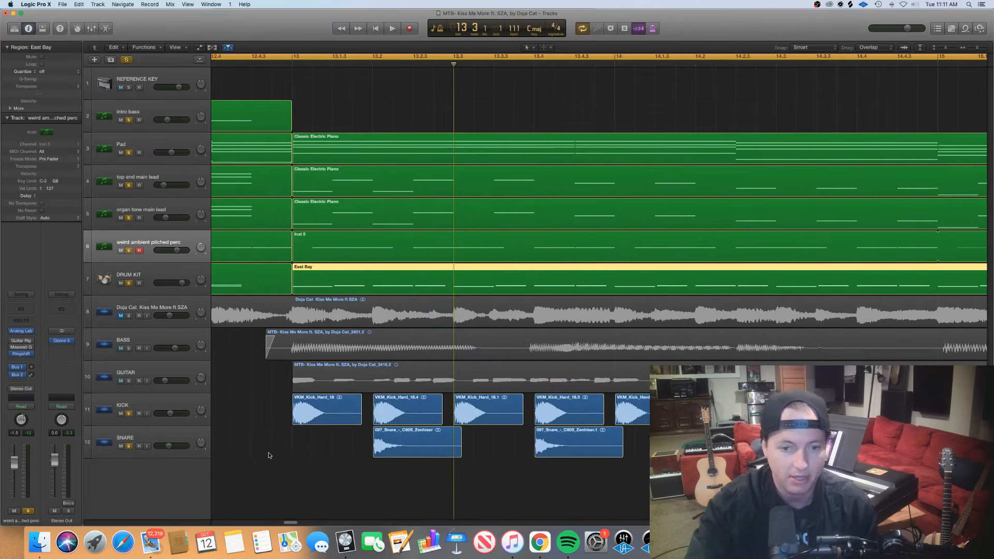
click(143, 435)
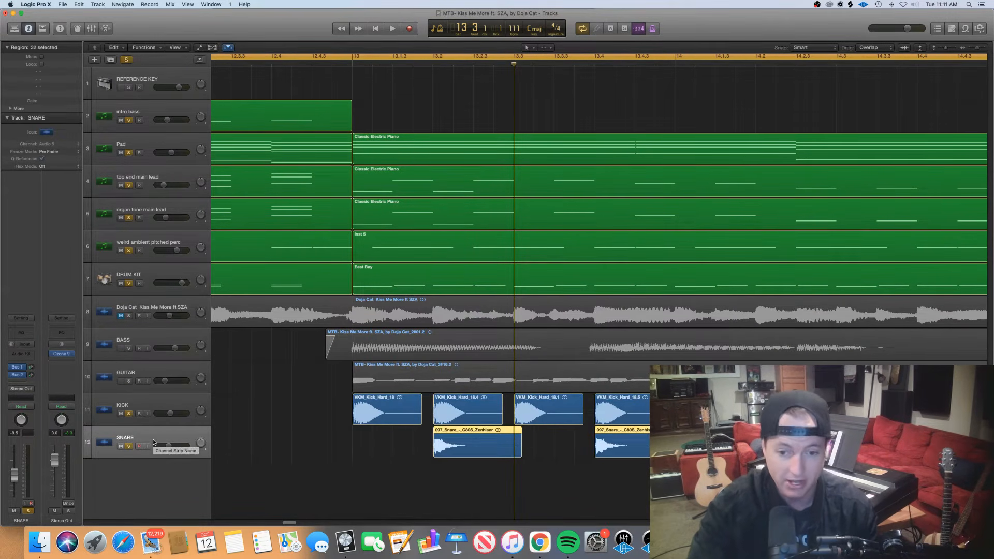
key(super+Left)
key(super+Left)
key(super+Left)
key(super+Left)
key(super+Left)
key(super+Left)
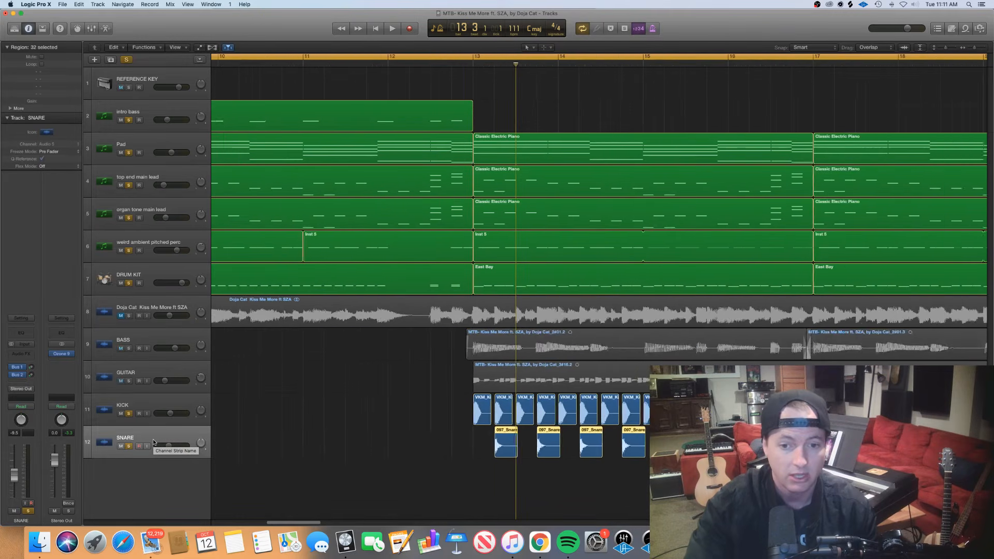
Play the soloed tracks from bar 13 into bar 16 with the kick and snare in the mix
click(452, 64)
key(space)
scroll(406, 268, right, 1)
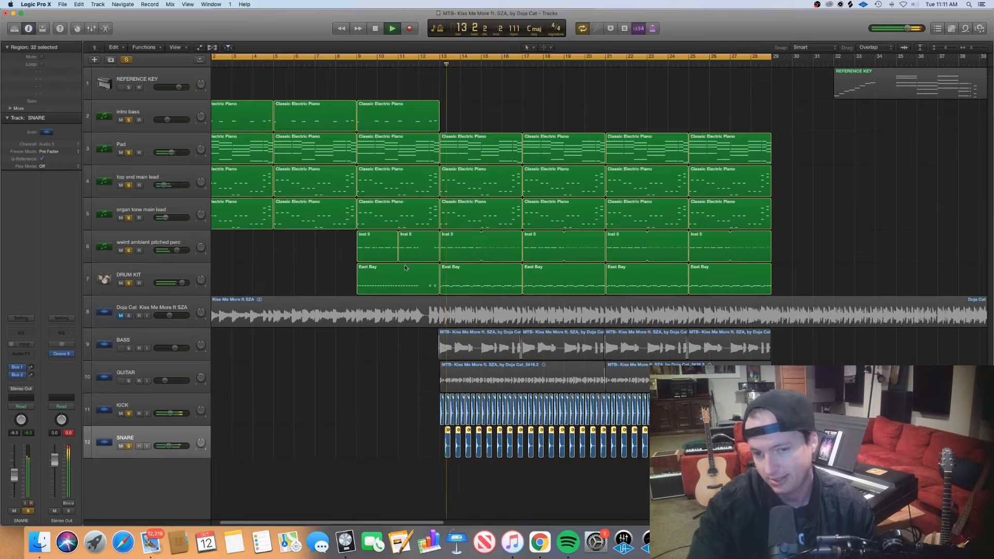
key(super+Right)
key(super+Right)
scroll(406, 268, right, 1)
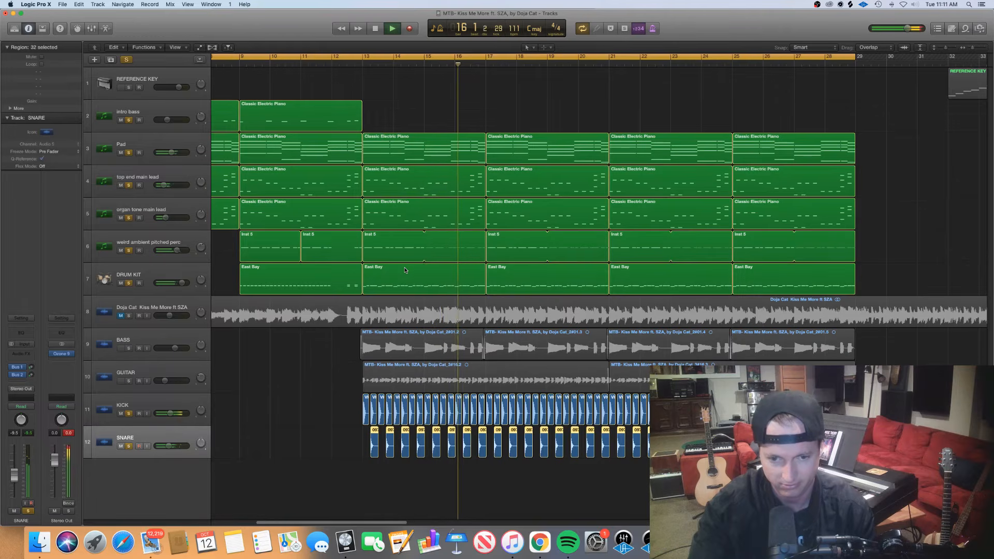
key(space)
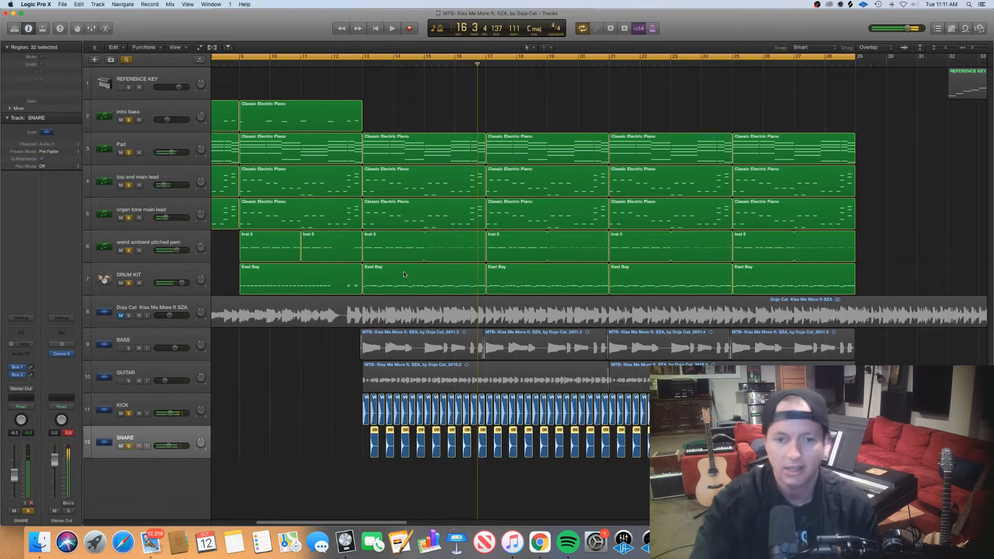
Turn off all track solos and select every region on the weird ambient pitched perc track
click(182, 240)
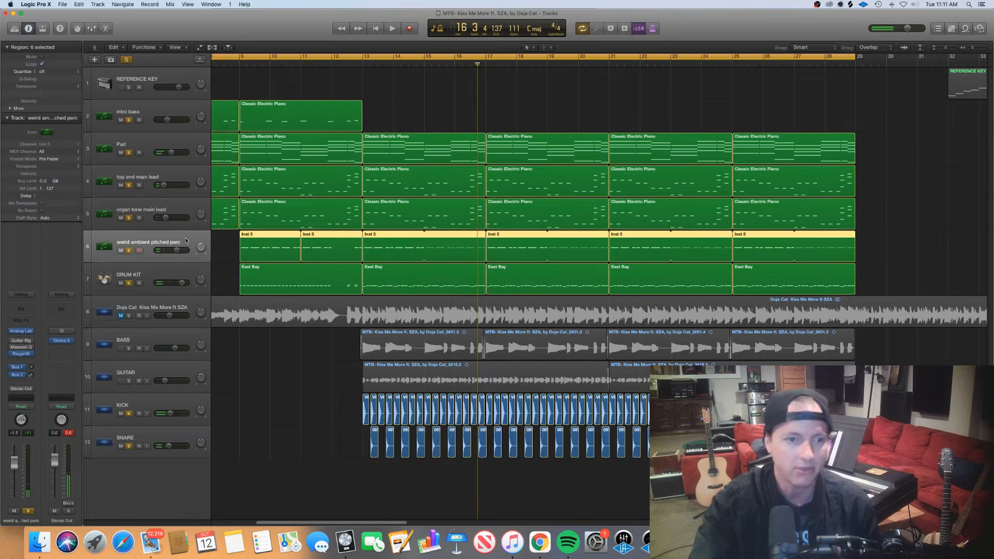
click(128, 60)
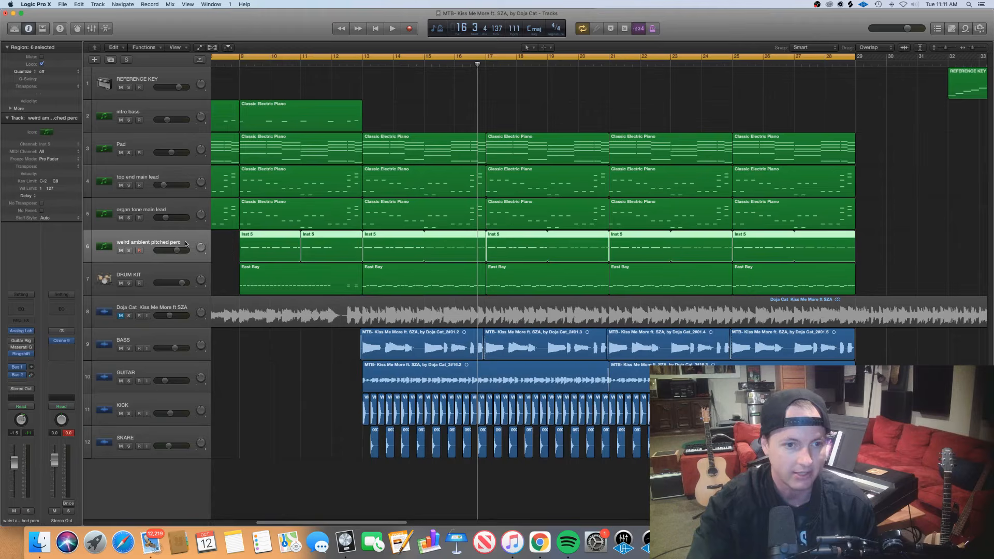
click(226, 249)
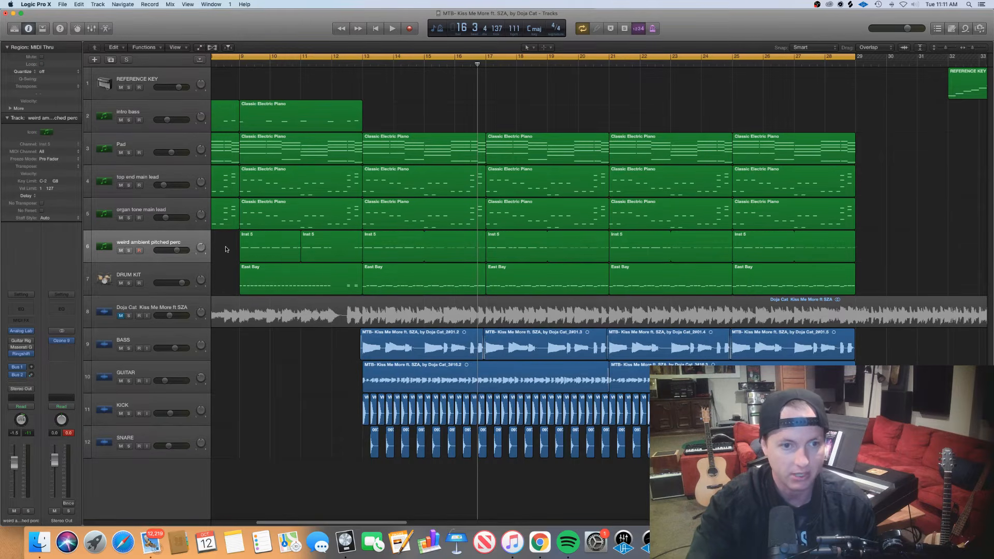
drag(224, 249, 754, 248)
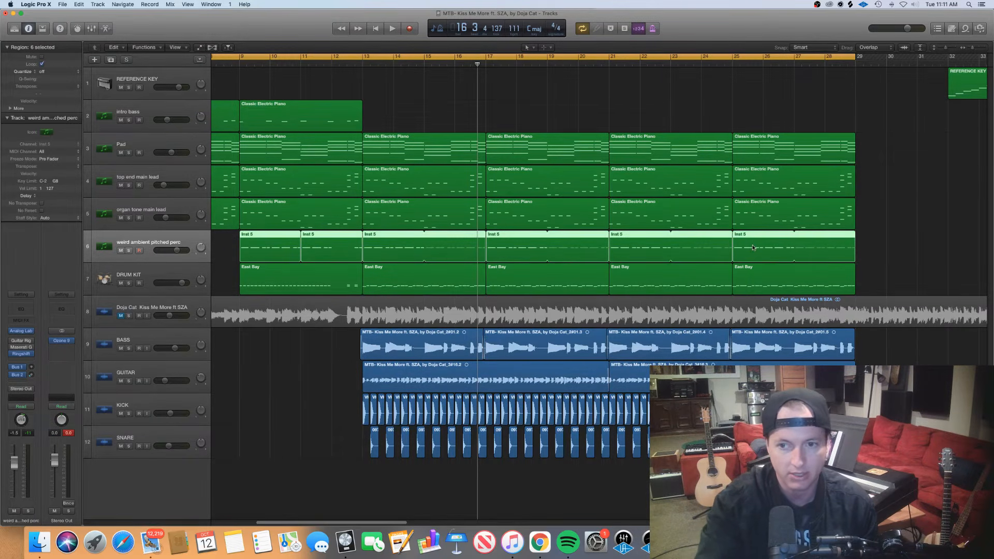
Open the selected weird ambient pitched perc regions in the Piano Roll, clear the note selection, and examine the rhythm from bar 9 past bar 13
key(p)
scroll(508, 414, left, 10)
scroll(509, 414, right, 4)
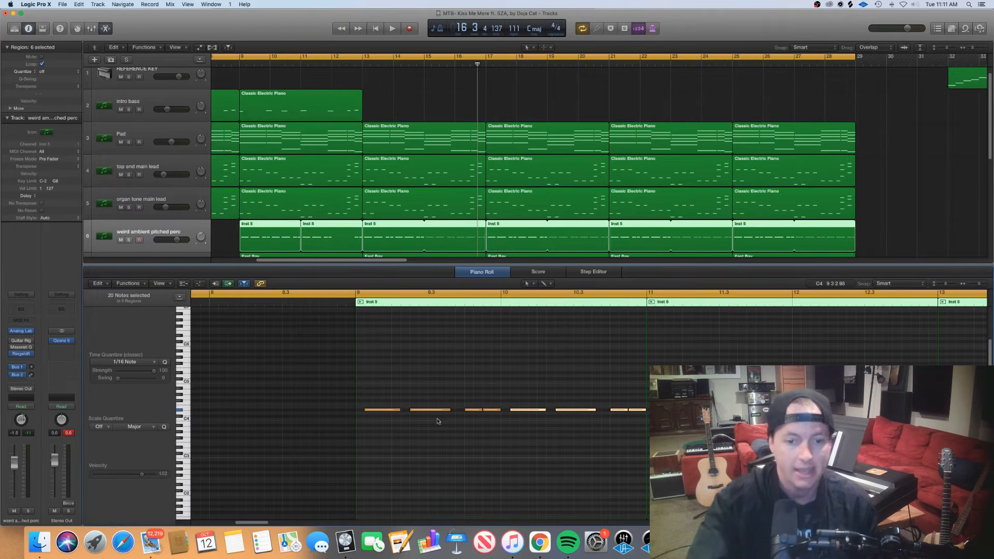
click(383, 410)
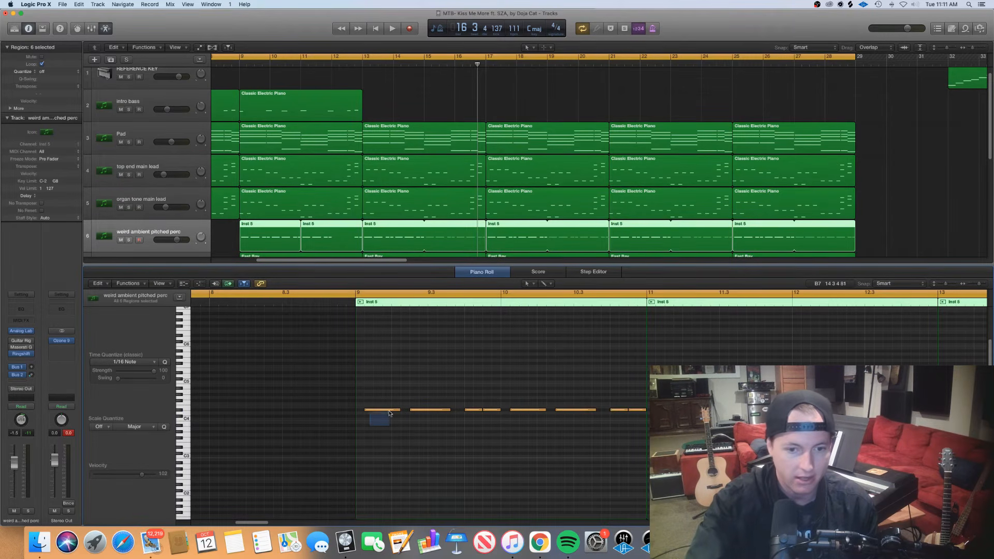
click(399, 419)
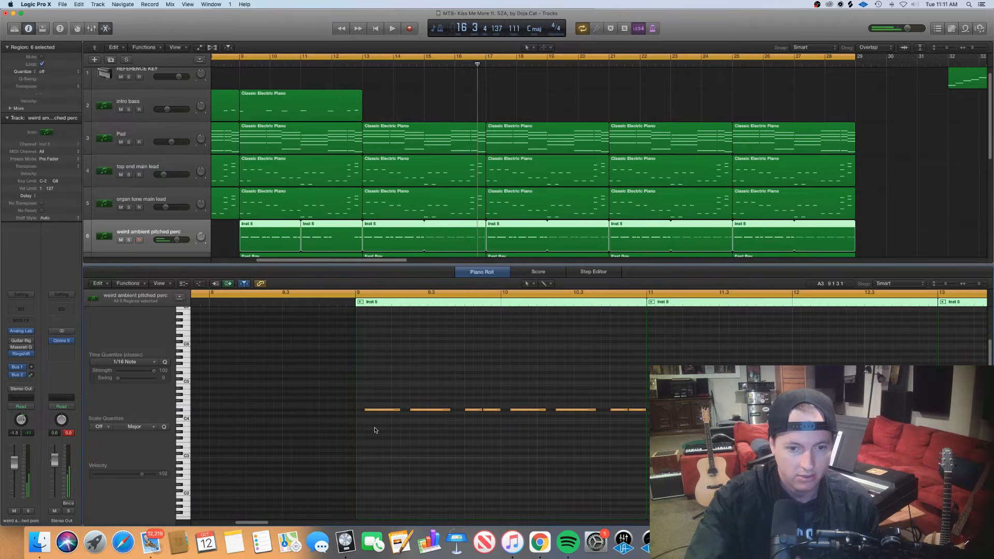
scroll(377, 431, right, 5)
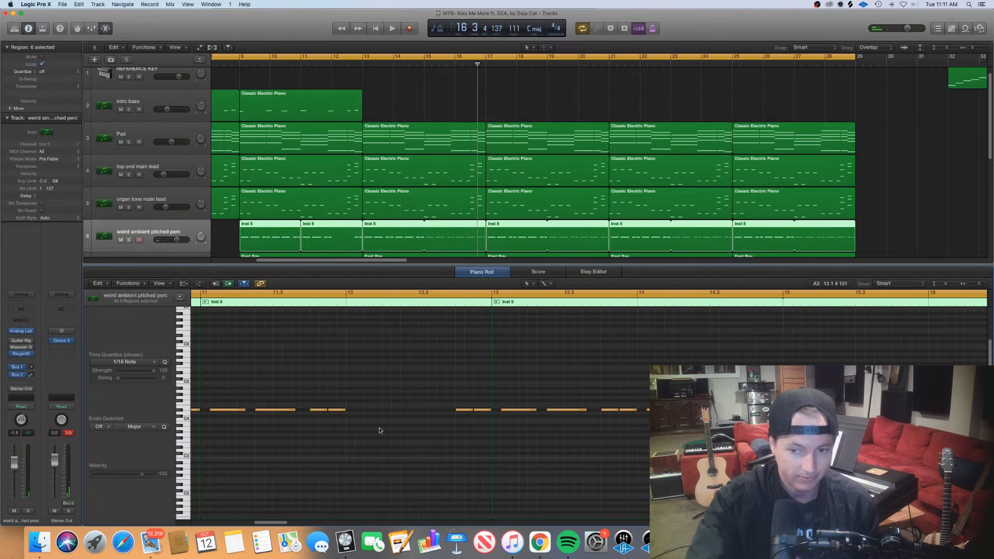
scroll(380, 430, left, 5)
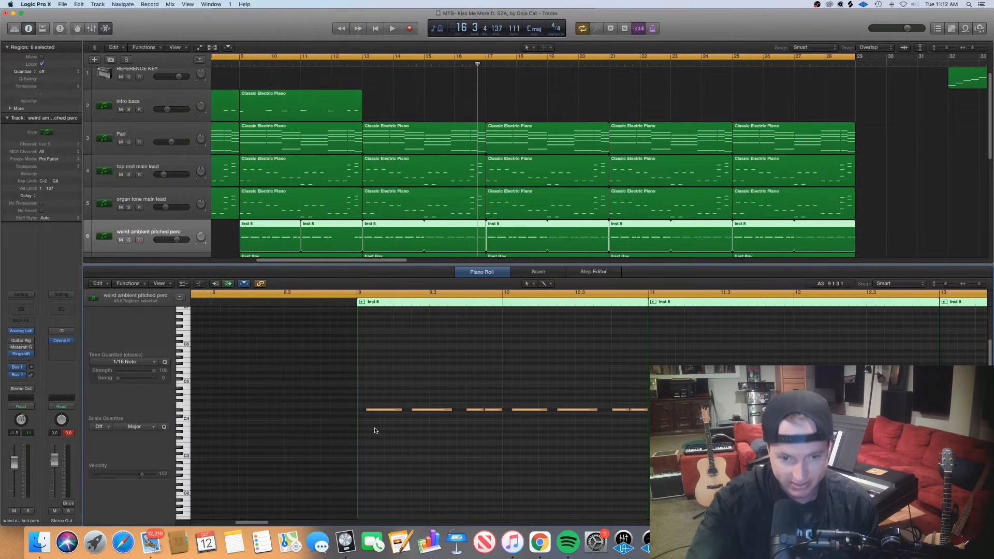
Audition the first weird ambient pitched perc note at bar 9, deselect it, and close the Piano Roll
mouse_move(375, 428)
mouse_down()
mouse_move(400, 412)
mouse_move(394, 426)
mouse_up()
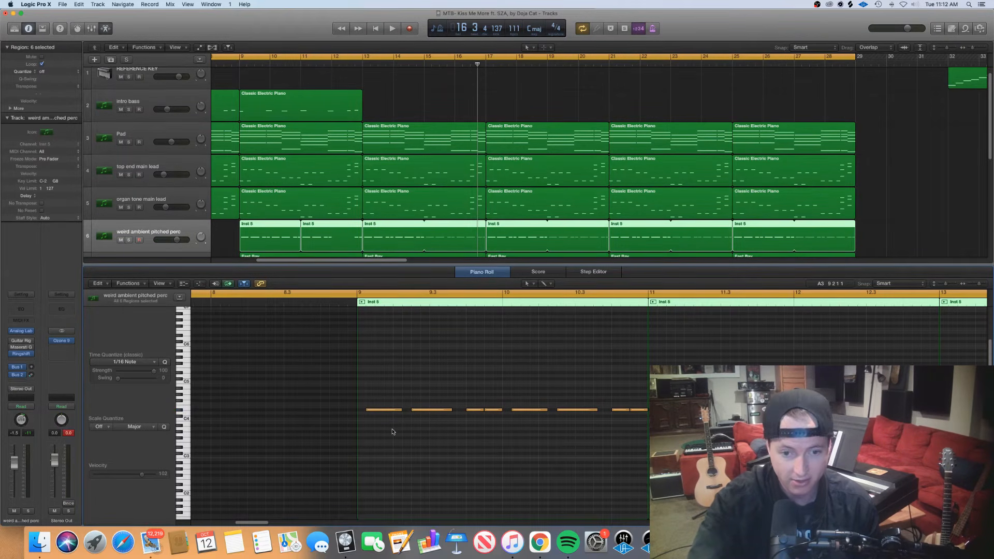
click(377, 410)
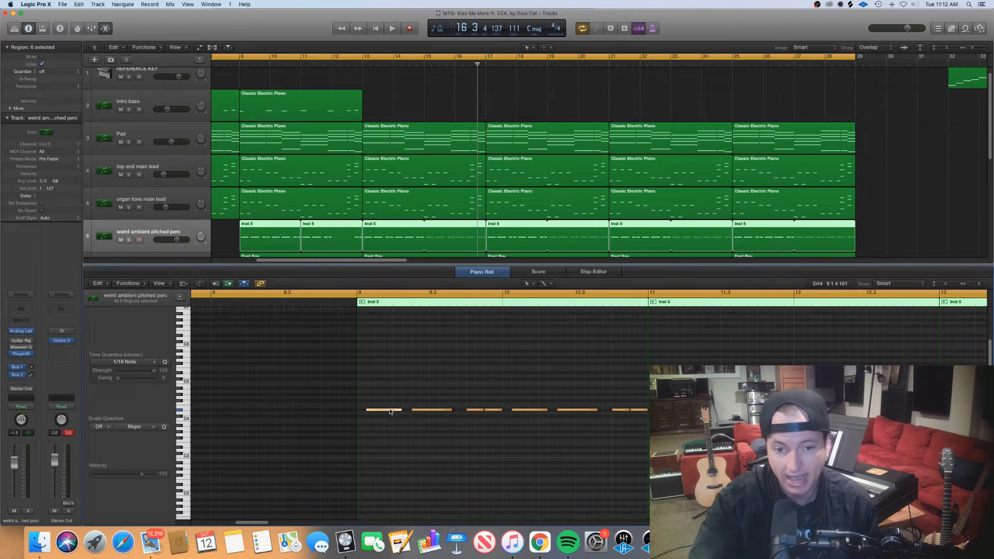
click(414, 432)
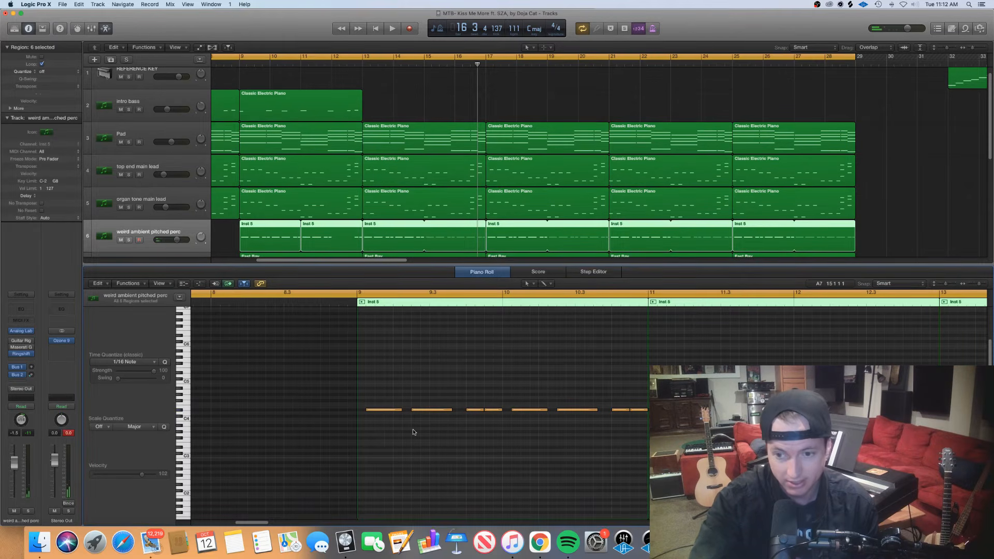
scroll(409, 430, right, 3)
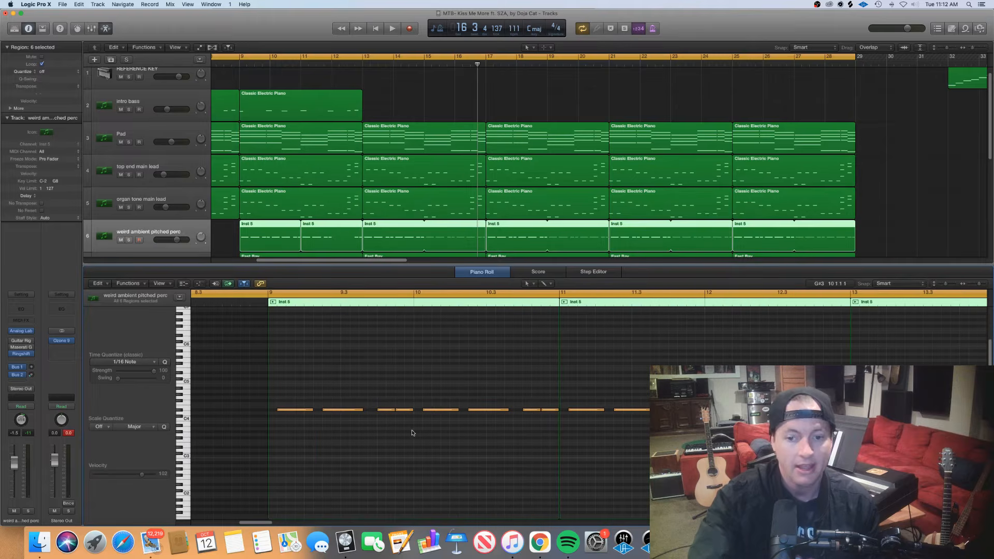
double_click(386, 265)
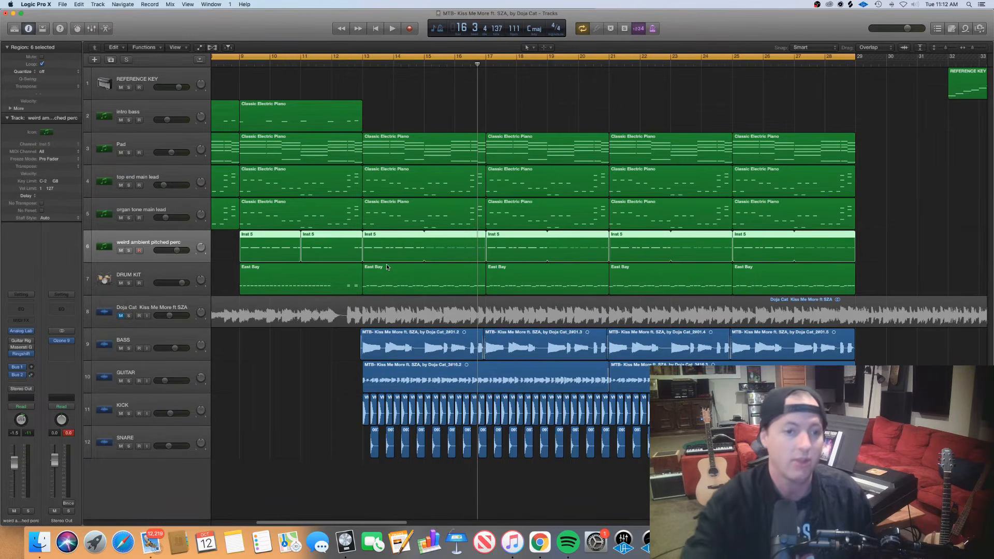
Solo the weird ambient pitched perc track and play it from bar 13
click(128, 251)
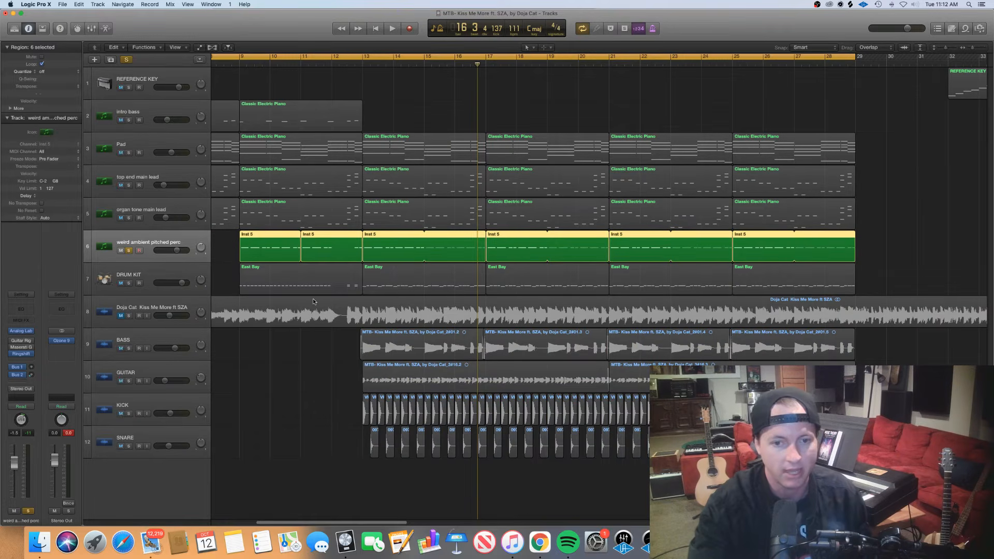
click(362, 60)
key(space)
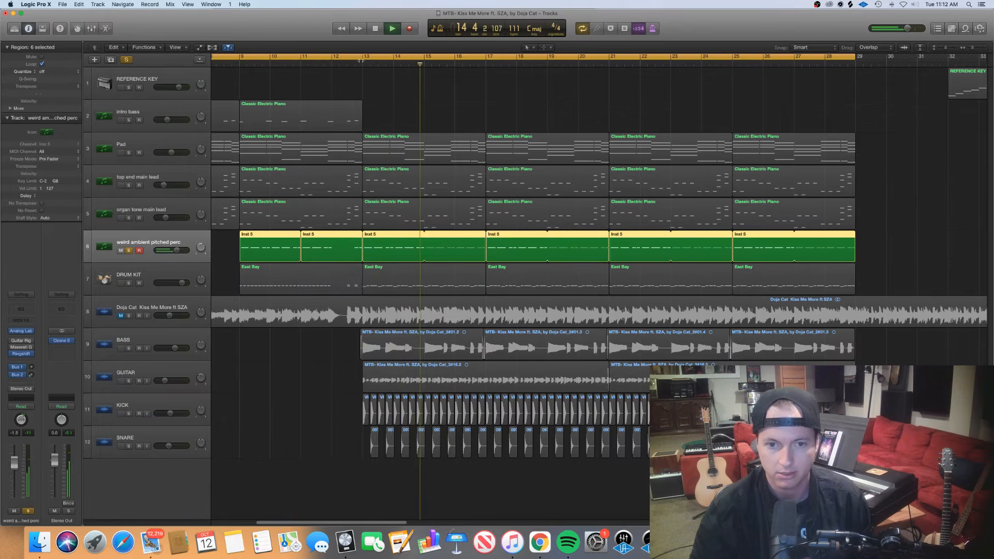
key(space)
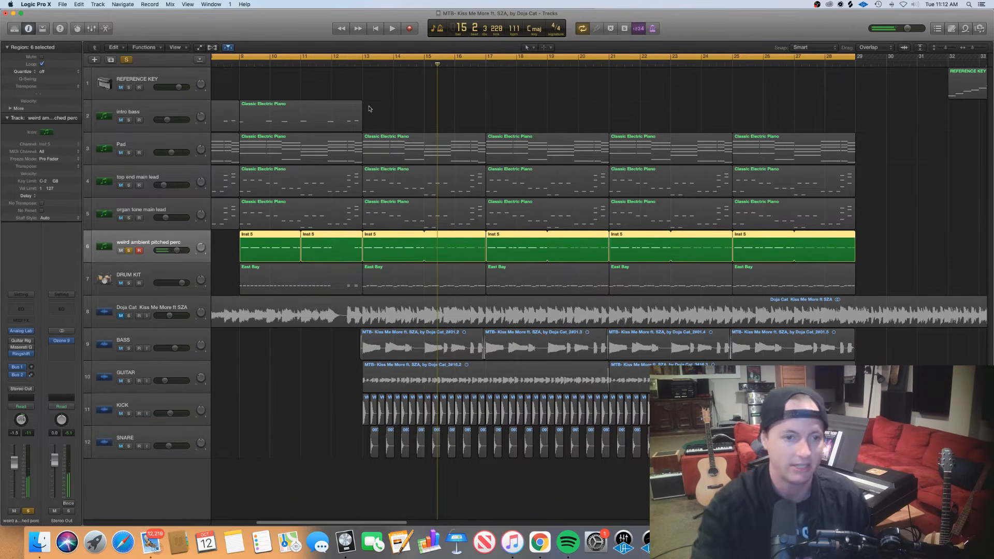
Turn off the weird ambient pitched perc solo and play the full arrangement from bar 13
click(129, 250)
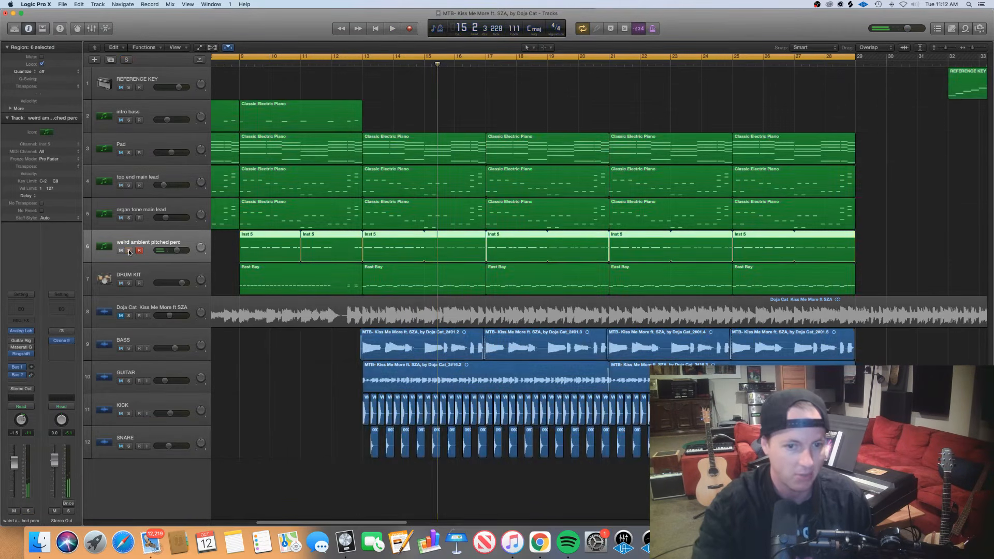
click(364, 61)
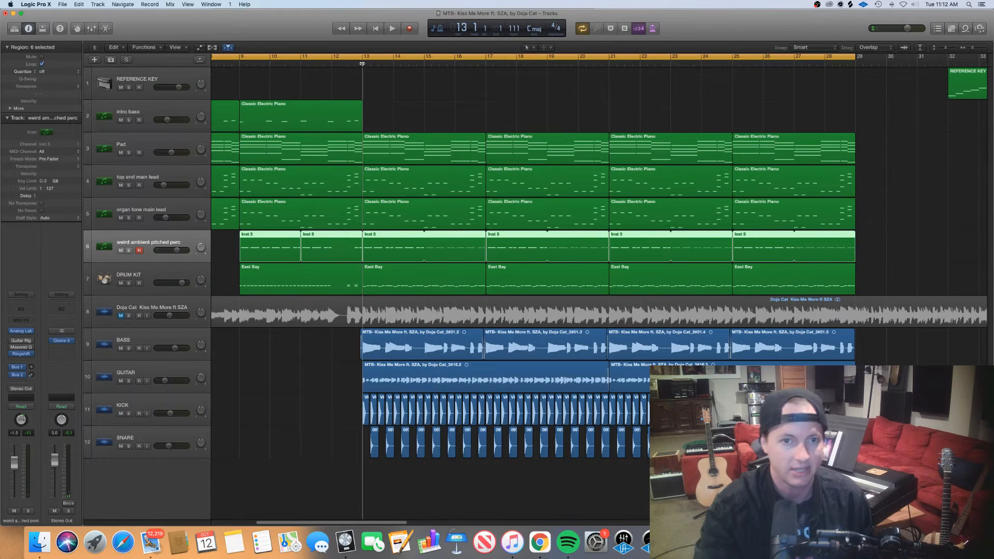
key(space)
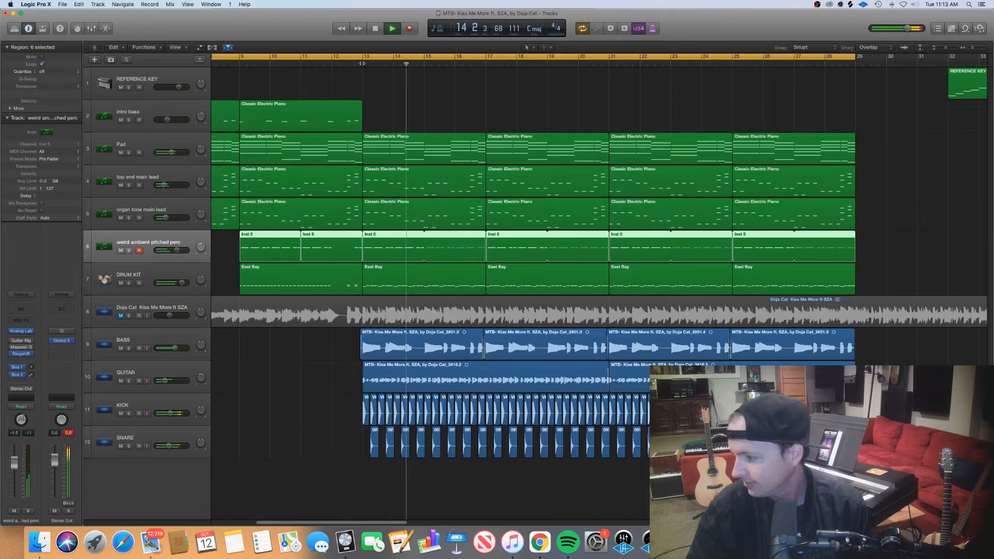
key(space)
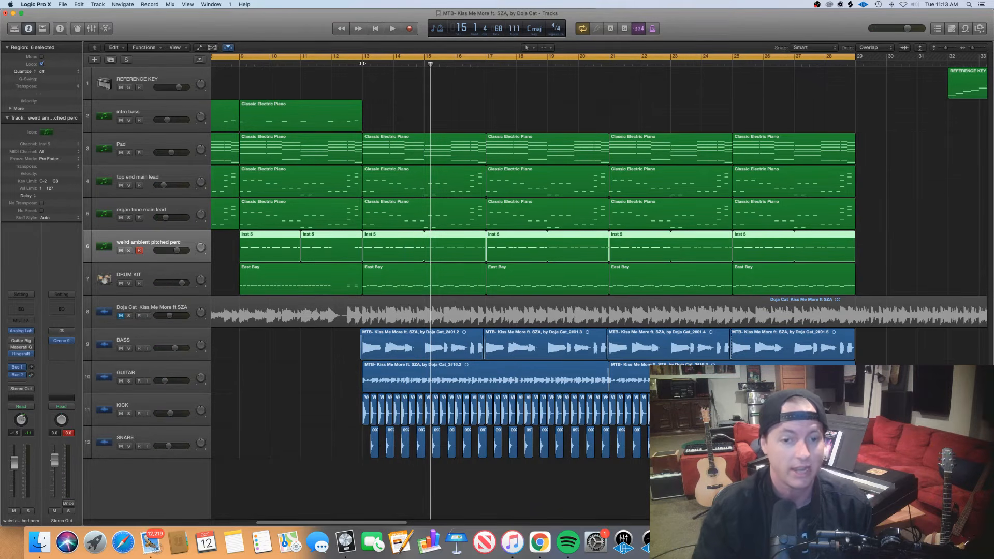
Select the BASS track and solo it alone, leaving GUITAR unsoloed
click(130, 357)
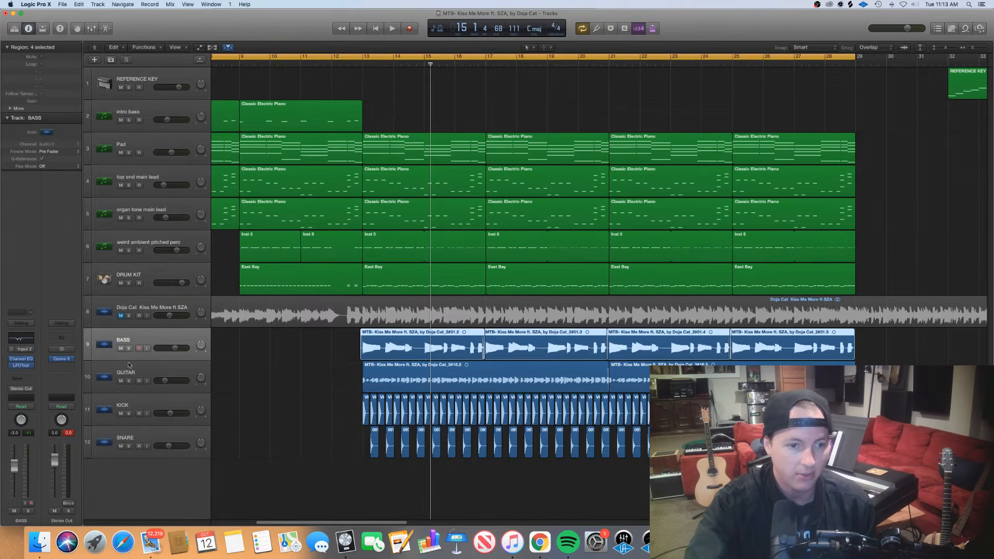
drag(129, 383, 133, 355)
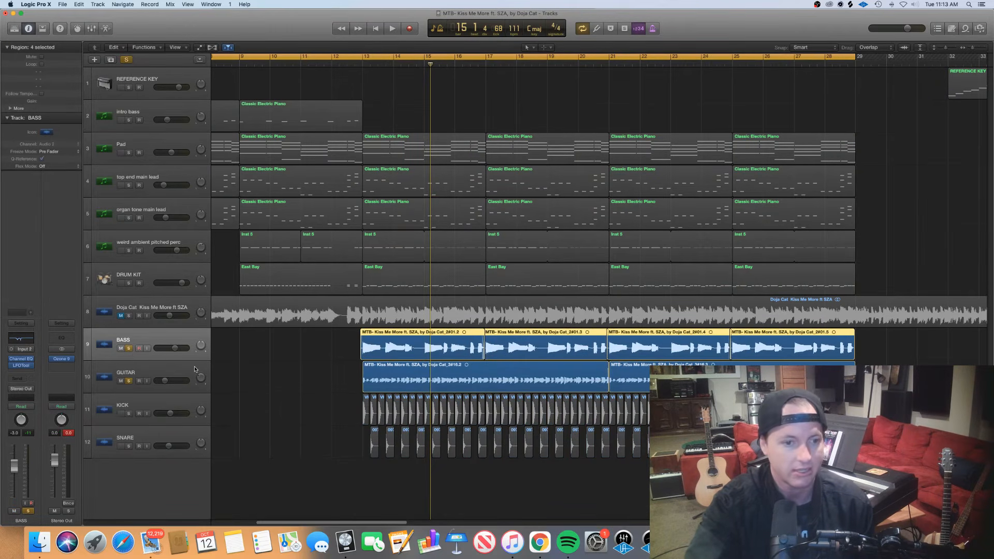
click(129, 381)
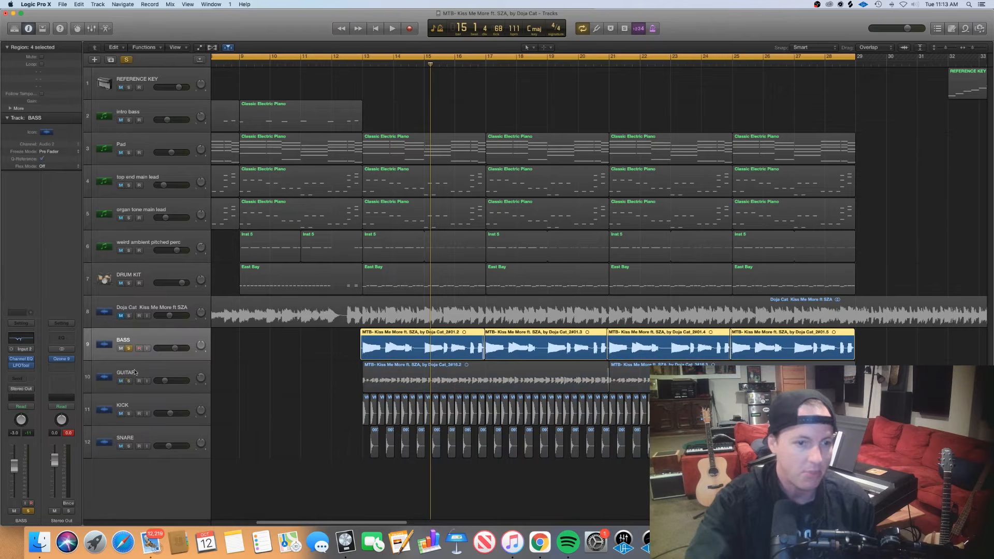
Review the first intro bass region's notes from bar 1 in the Piano Roll, then close the editor
scroll(344, 110, left, 8)
click(344, 116)
double_click(308, 117)
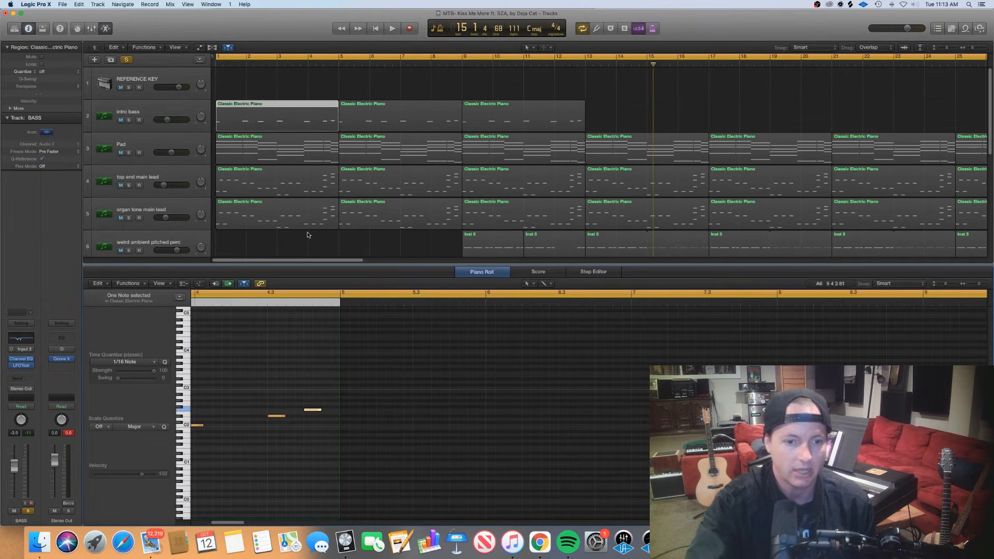
scroll(378, 402, left, 6)
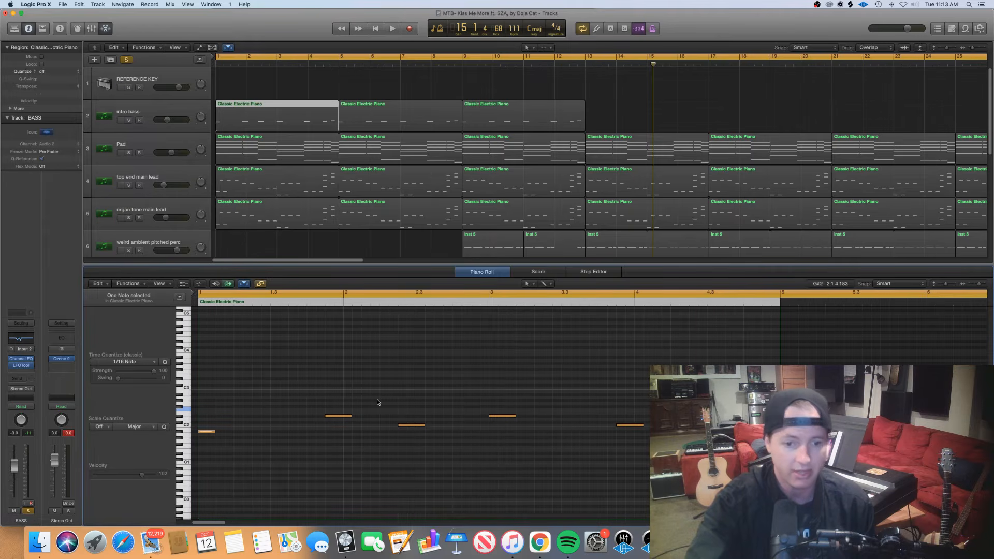
double_click(439, 265)
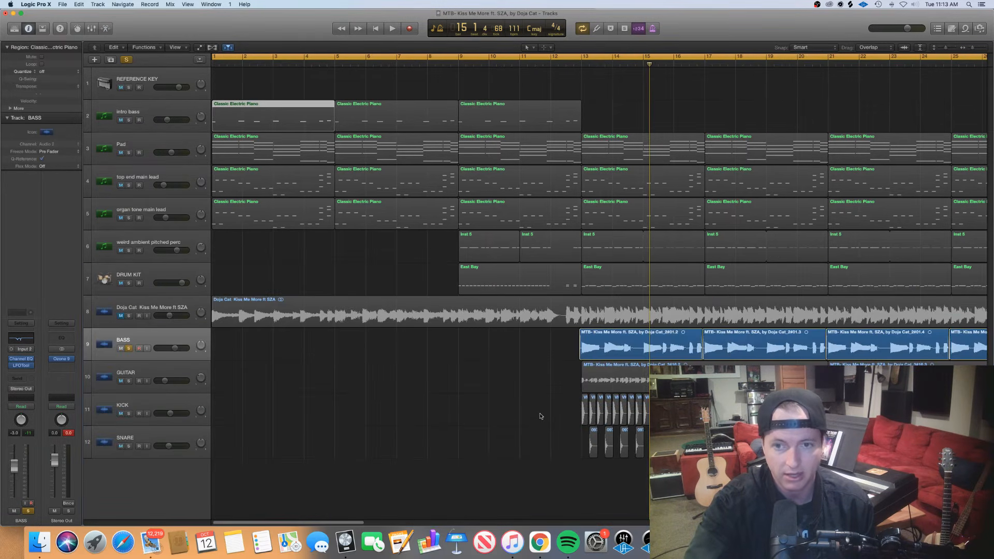
Play the soloed BASS track from bar 13 to the end of bar 16
click(581, 64)
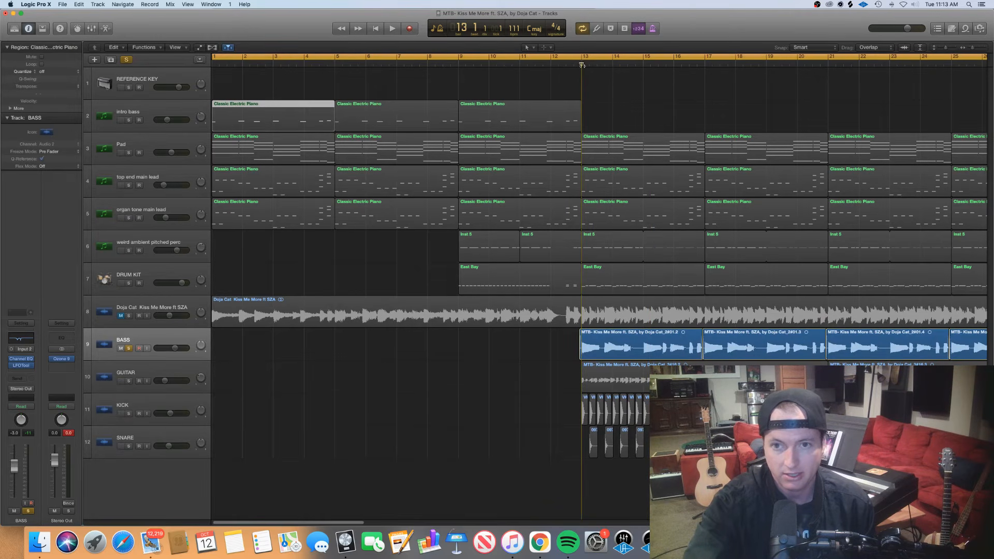
key(space)
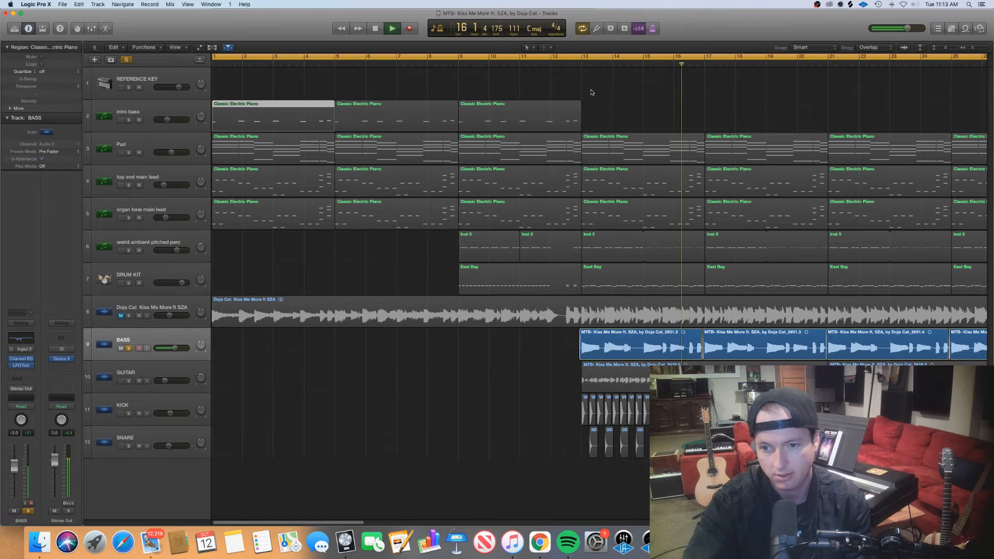
key(space)
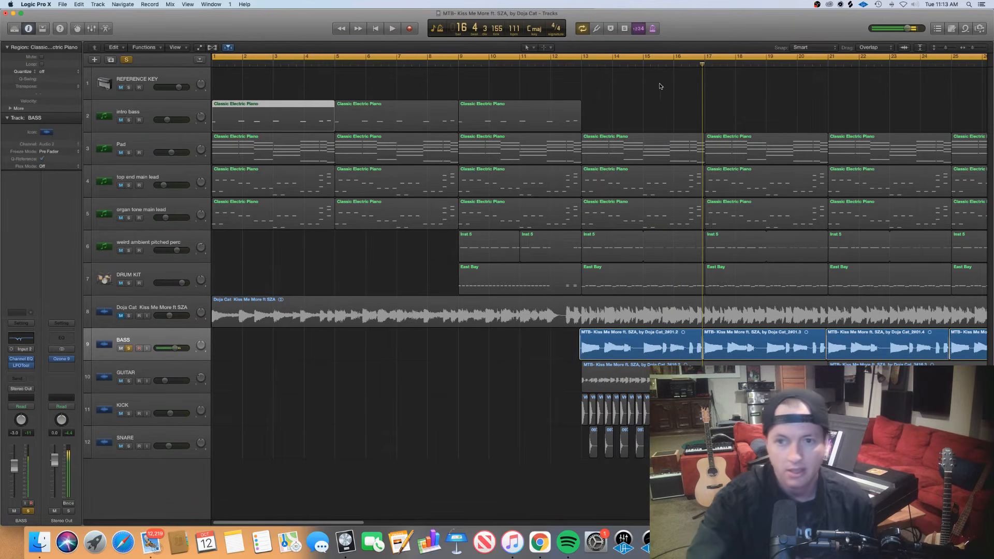
Clear the region selection and place the playhead at bar 16, beat 3, within the first BASS region
click(678, 65)
click(693, 68)
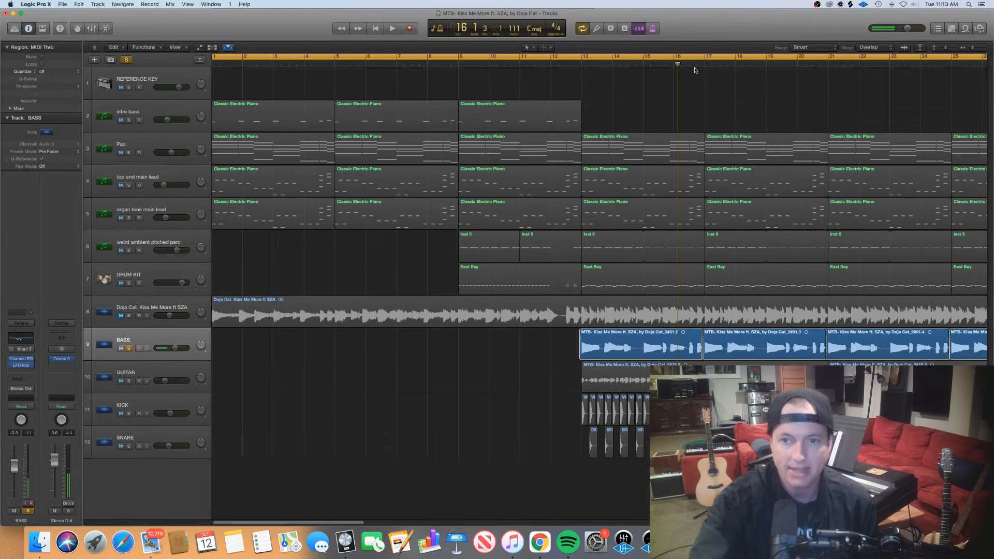
click(692, 64)
click(689, 64)
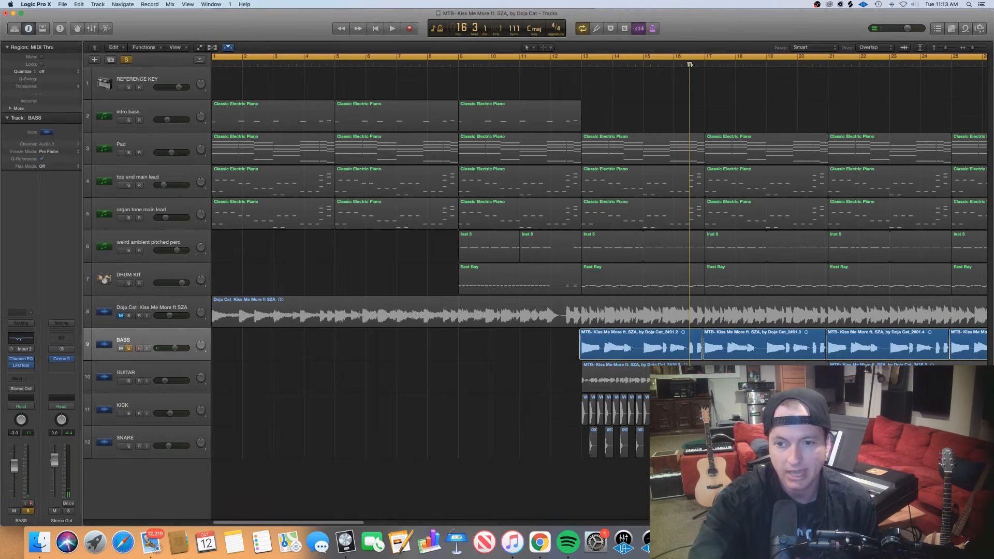
Point out notes in the first BASS region by moving the playhead to bar 16 beat 4 and within bar 13, ending at bar 13
click(697, 63)
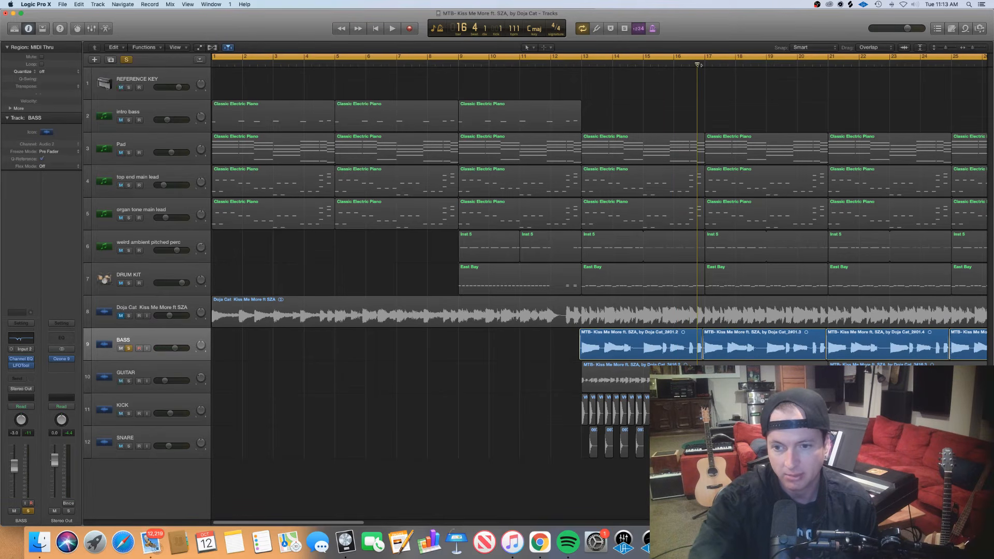
drag(697, 64, 582, 60)
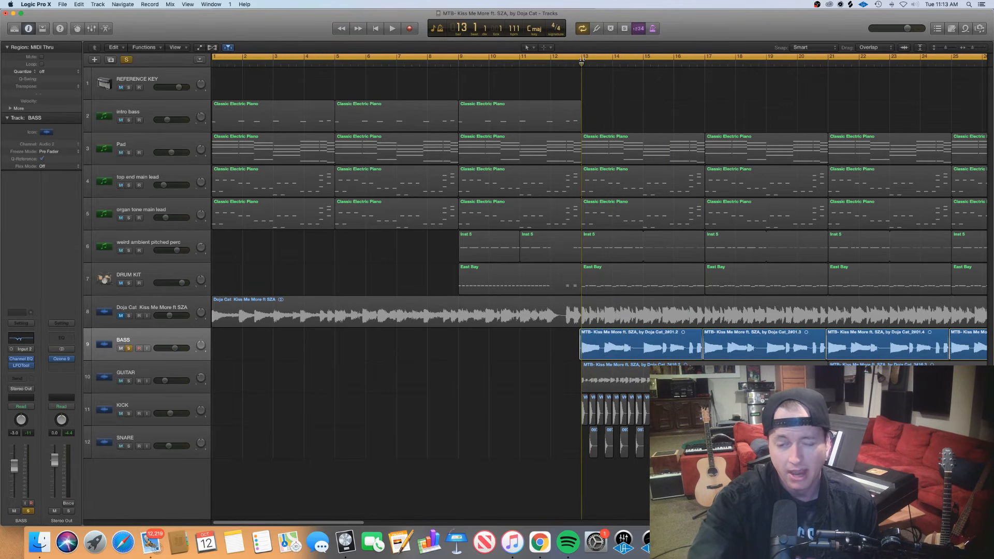
drag(587, 61, 611, 60)
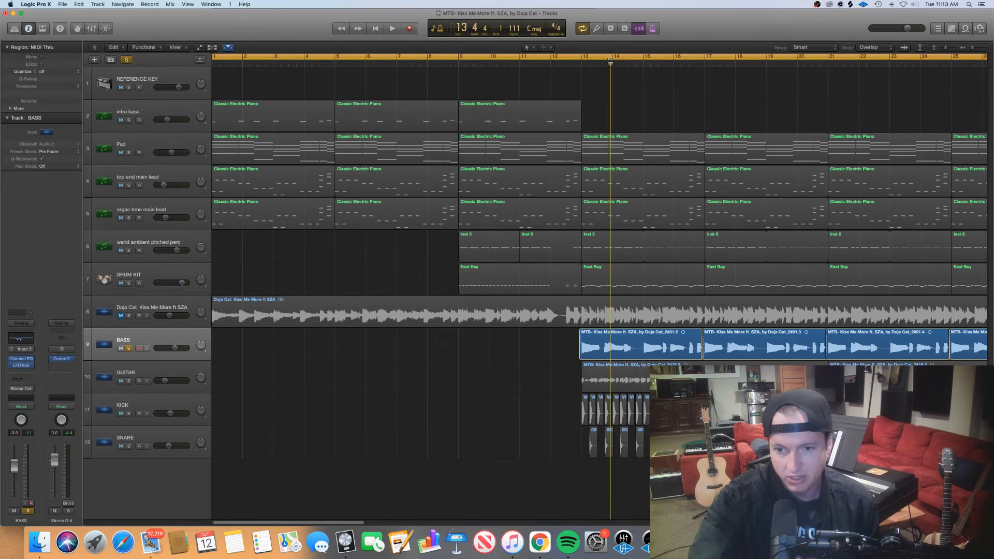
drag(610, 60, 604, 59)
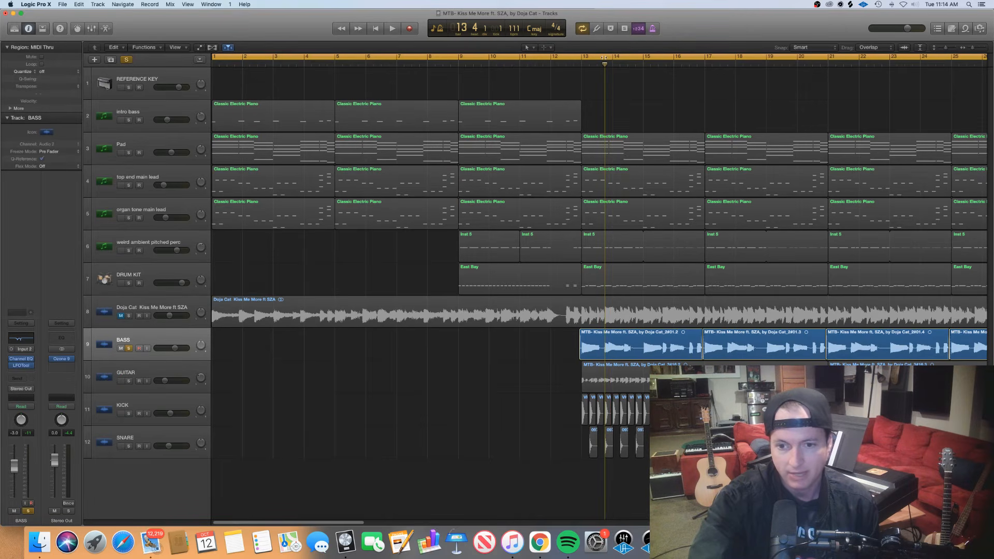
drag(603, 58, 582, 66)
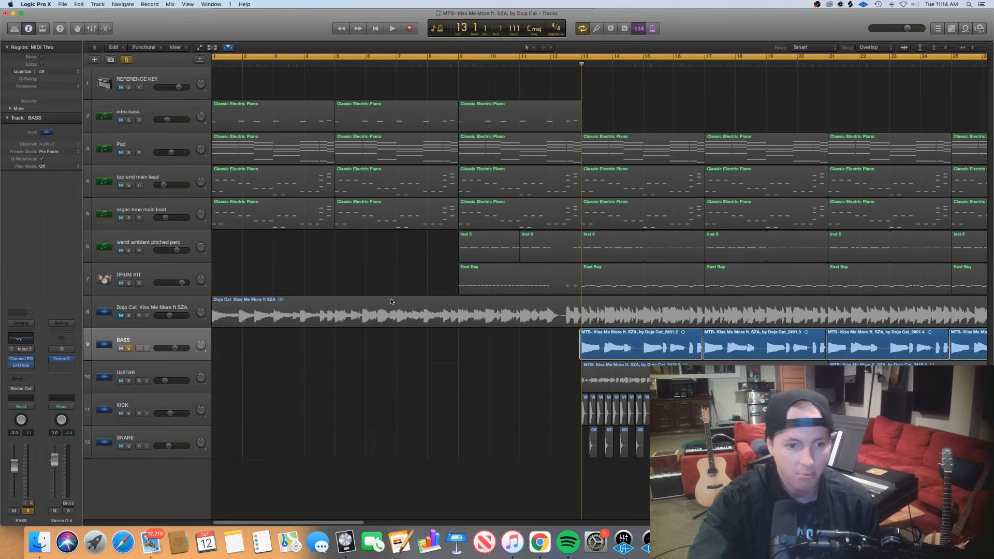
Solo the KICK, SNARE and DRUM KIT tracks together with BASS
click(129, 414)
click(129, 446)
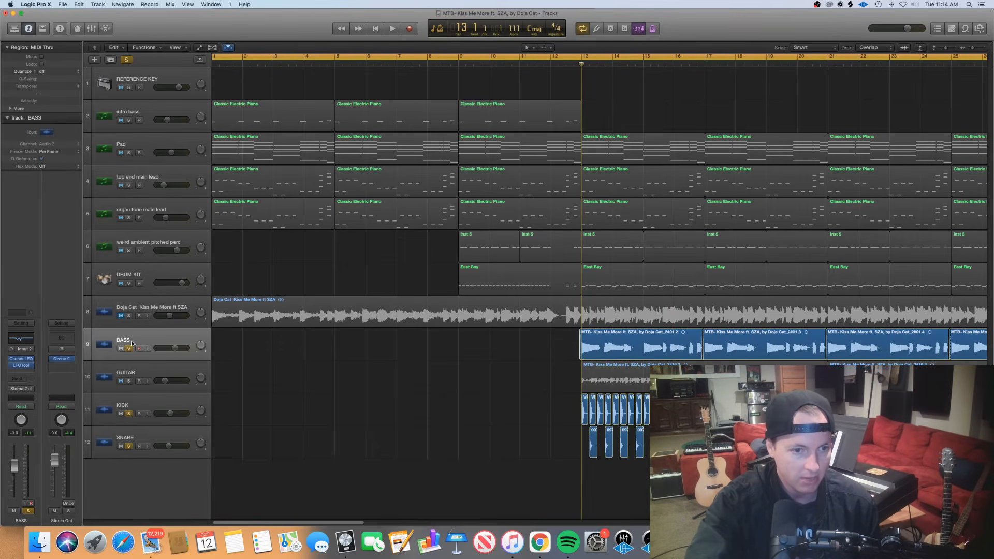
click(130, 283)
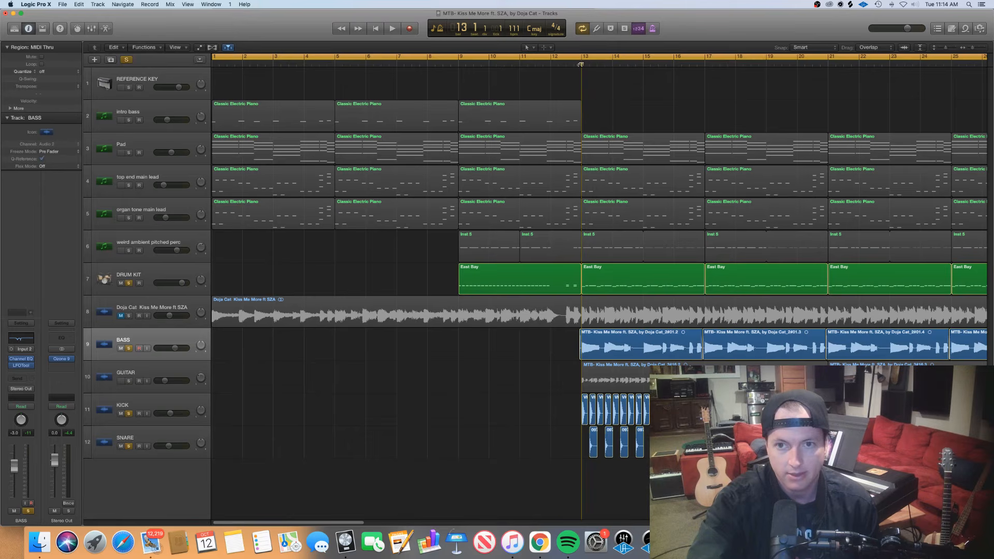
Play the soloed bass and drum tracks from bar 13 until bar 19, beat 3
key(space)
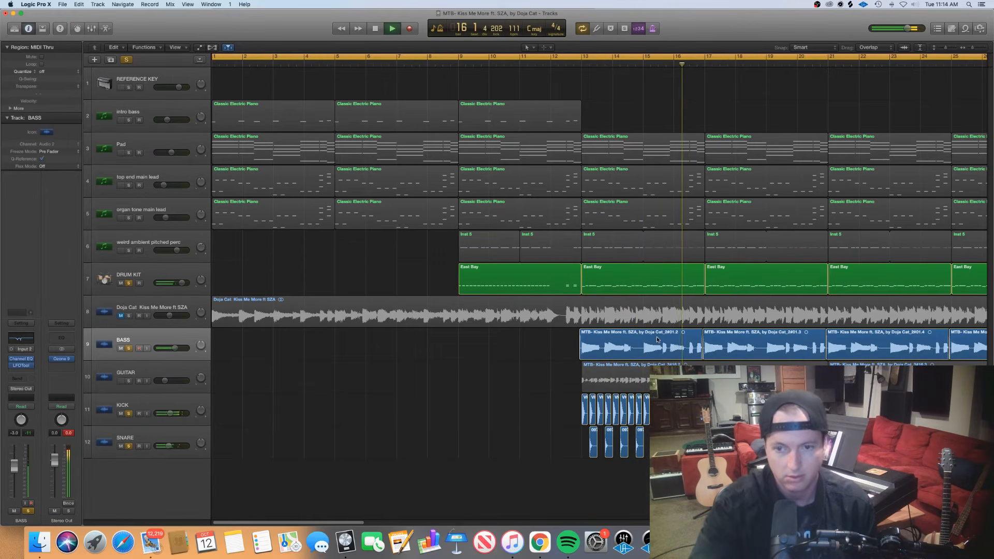
scroll(658, 339, right, 5)
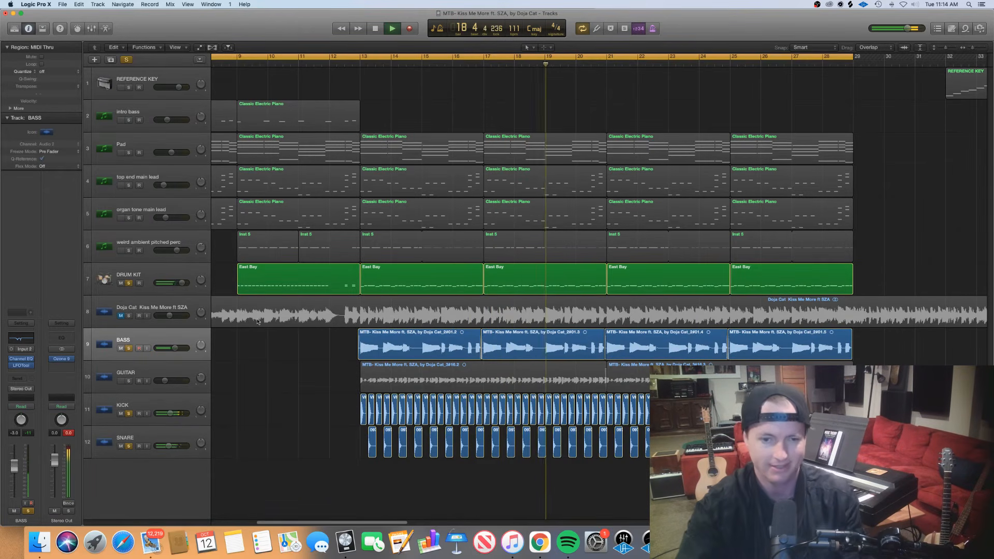
key(space)
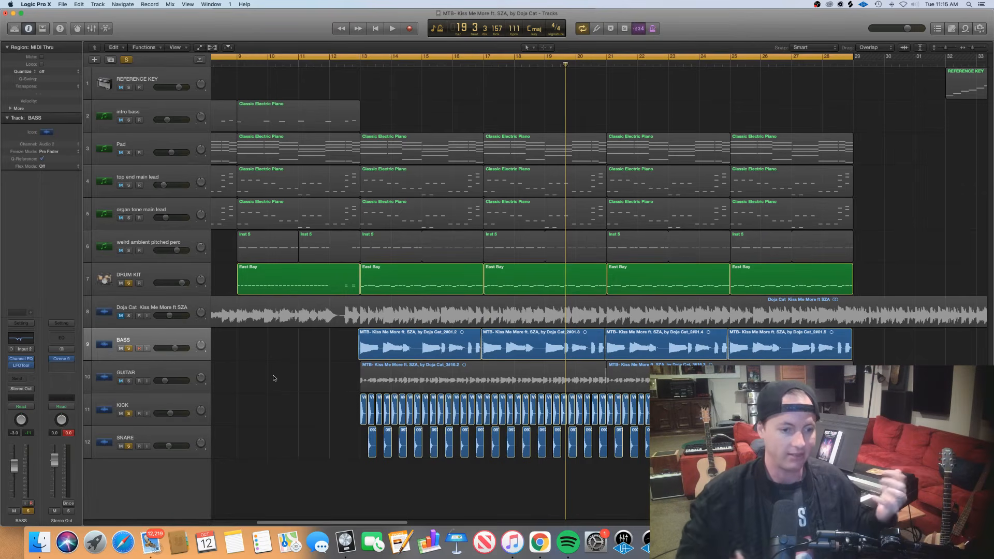
Add the GUITAR track to the soloed tracks and leave no regions selected
click(151, 335)
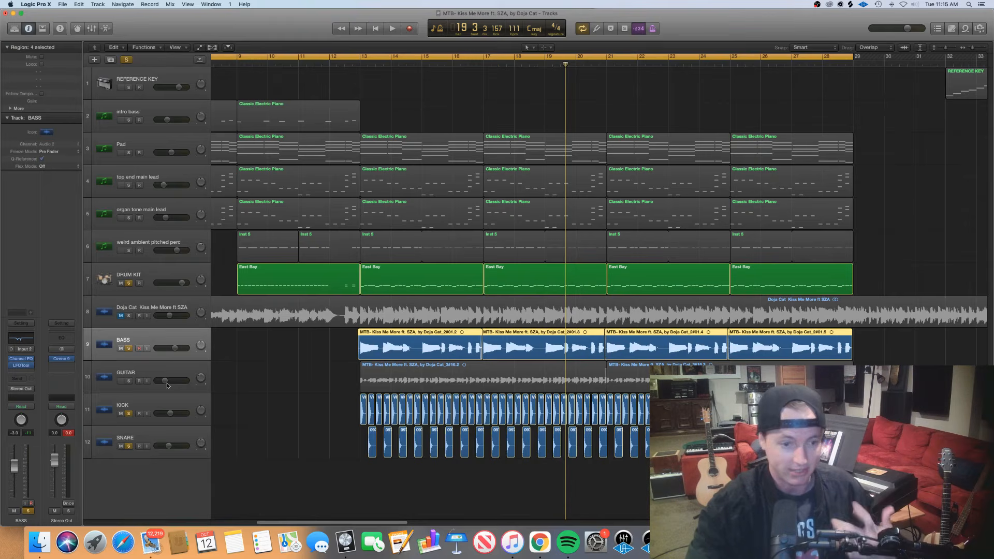
click(130, 381)
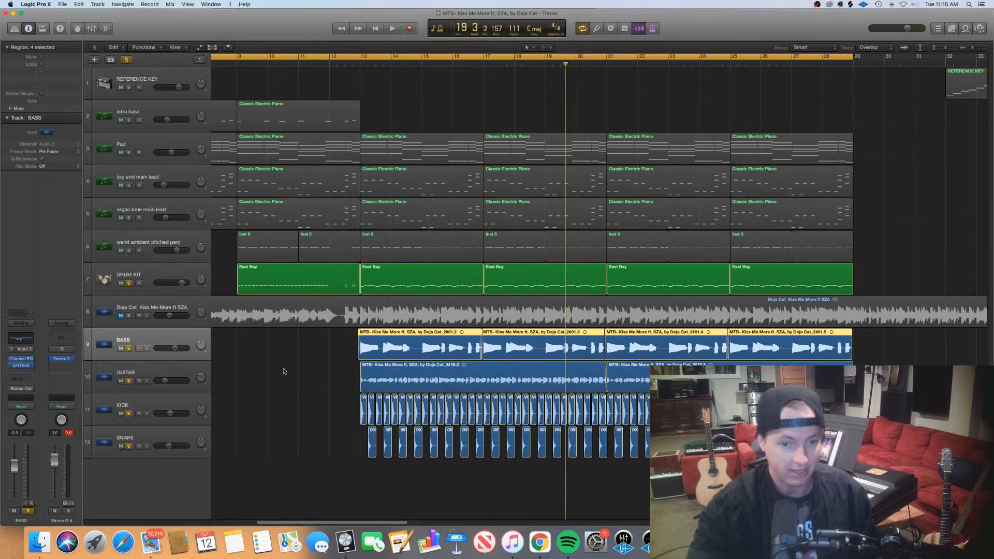
click(323, 377)
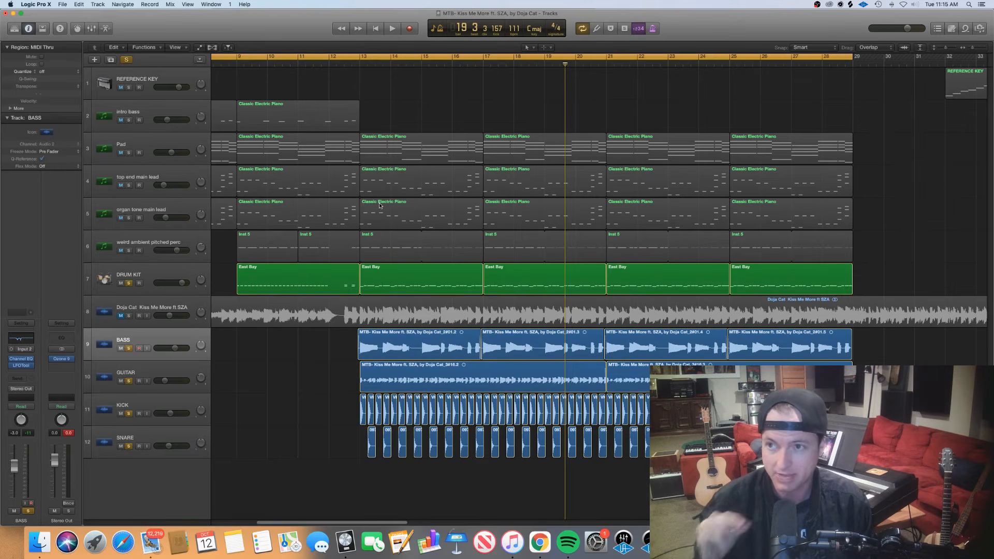
Play the soloed drums, bass and guitar from bar 13 to the end of bar 20
click(359, 63)
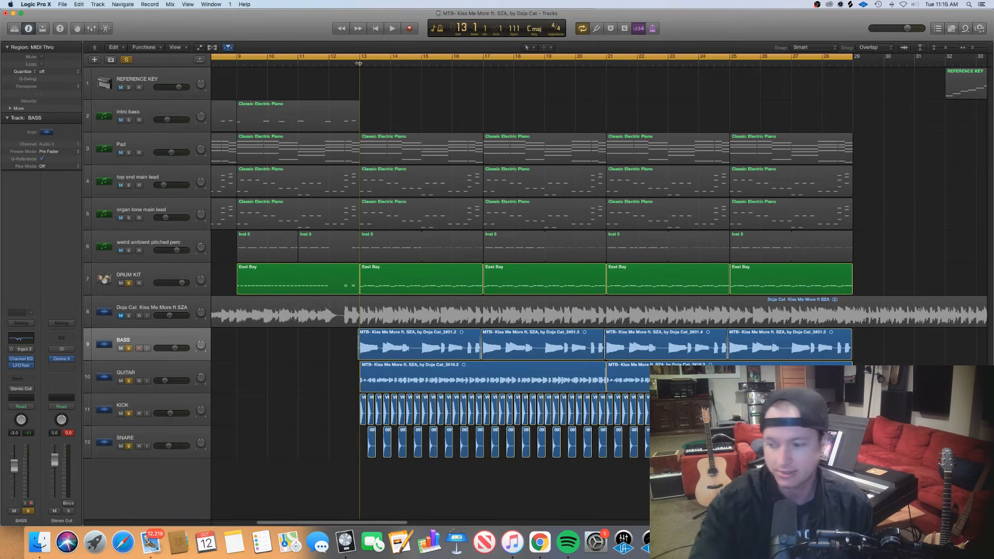
key(space)
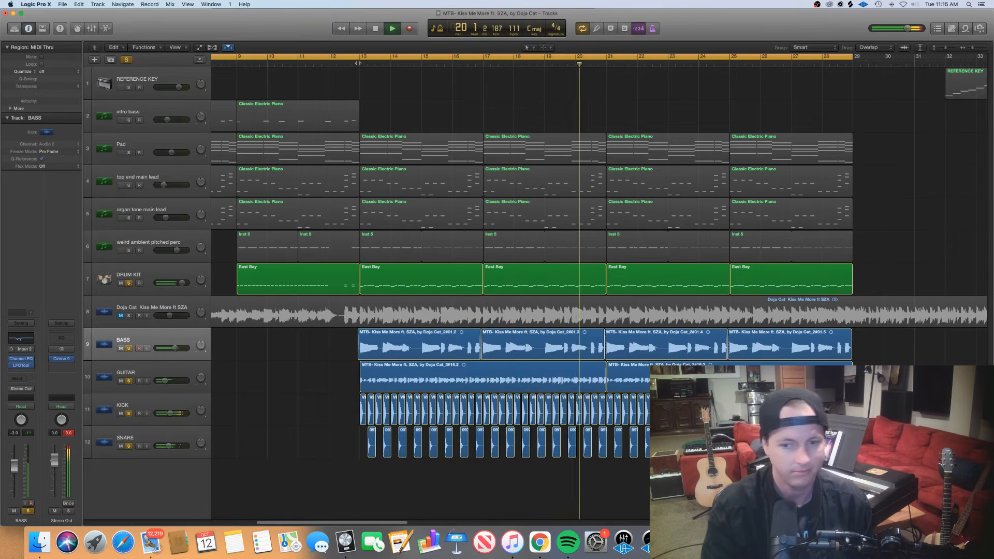
key(space)
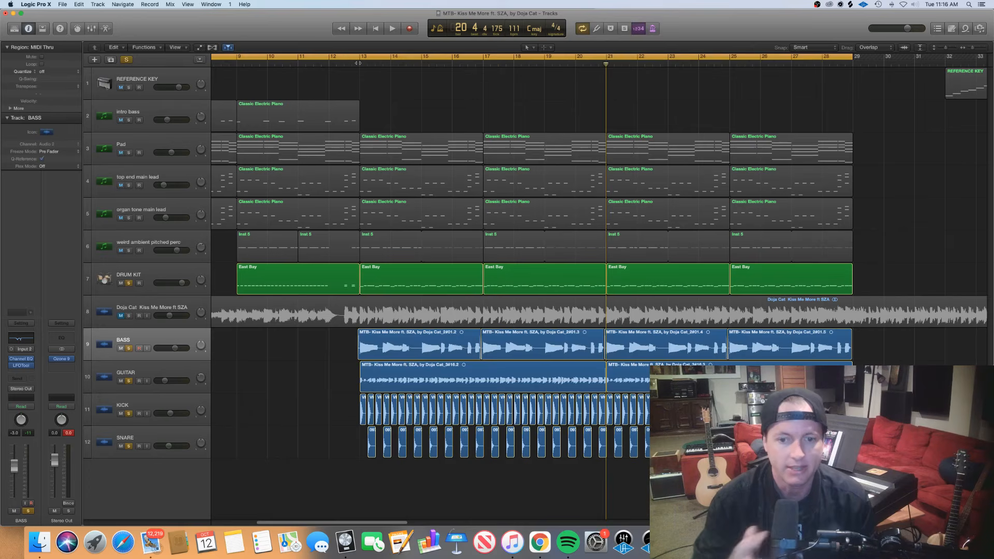
Select the top end main lead track and add it and organ tone main lead to the soloed tracks
scroll(216, 282, left, 8)
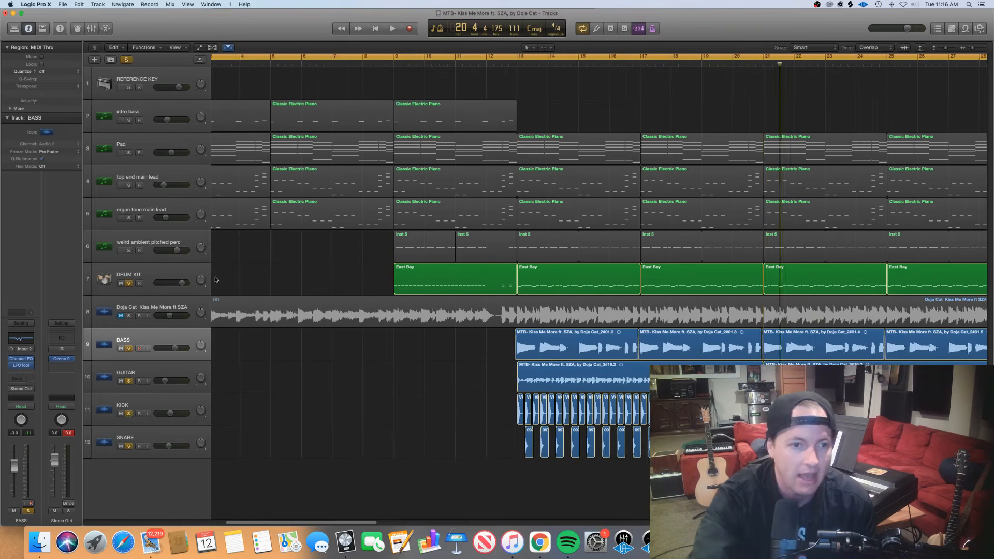
click(151, 177)
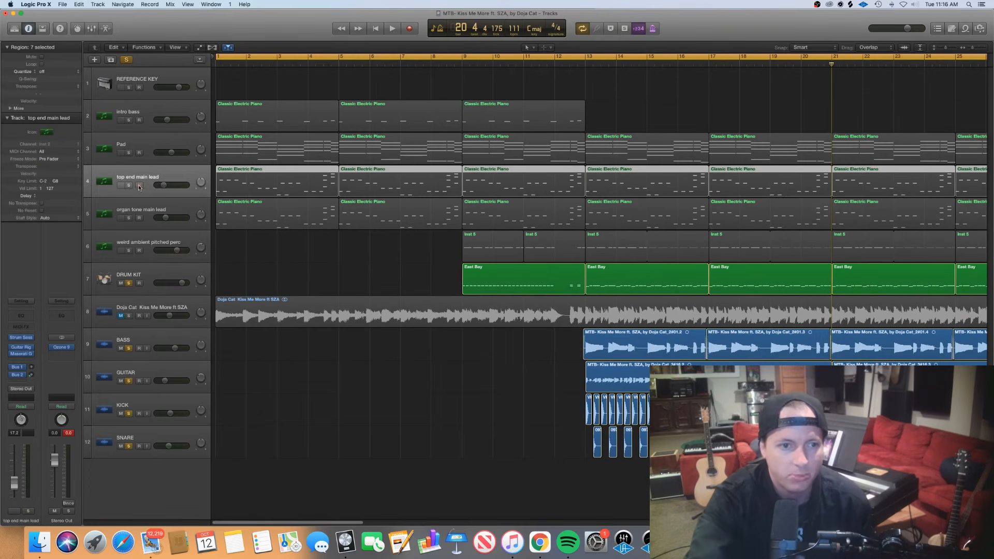
click(129, 185)
click(129, 218)
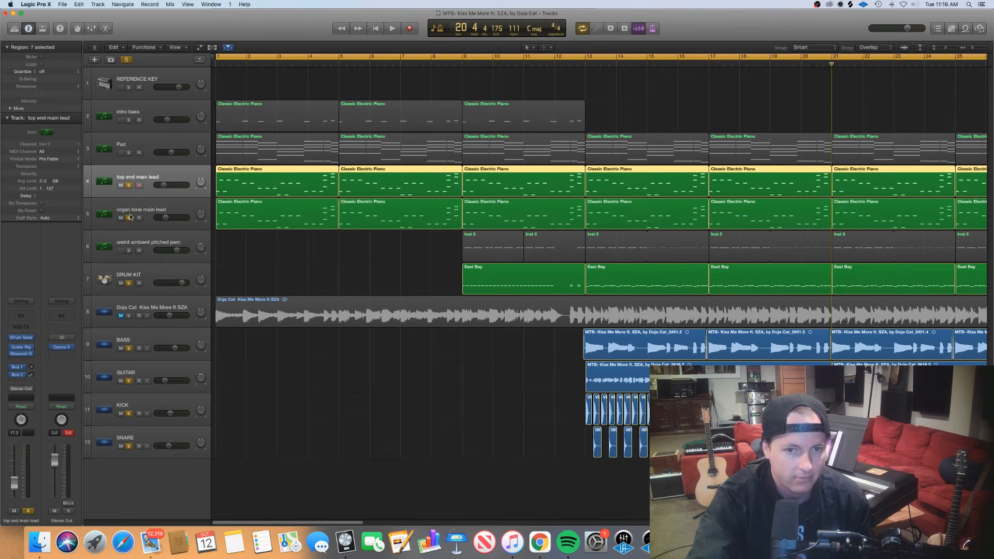
Turn off solo for all tracks so the whole arrangement is active
scroll(132, 219, right, 5)
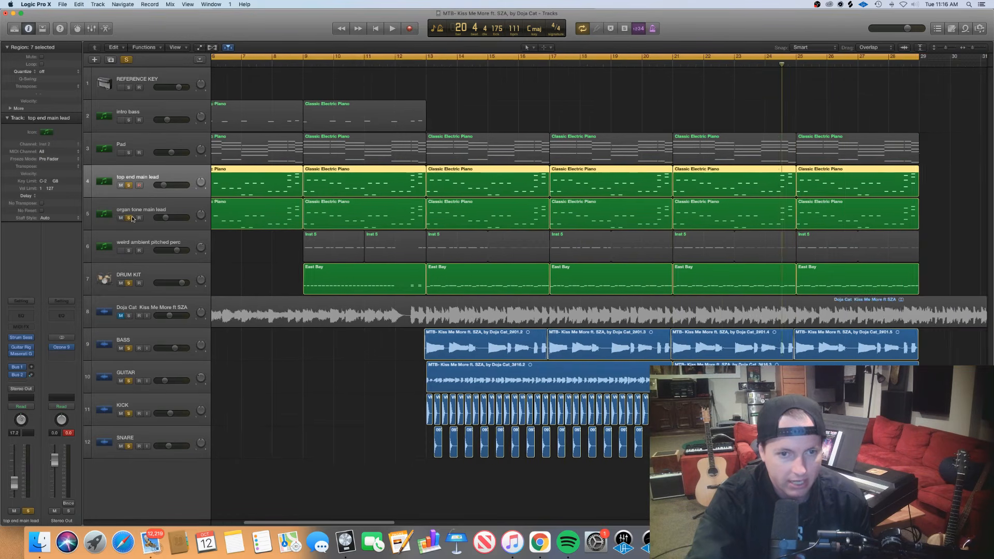
scroll(132, 219, left, 5)
scroll(132, 219, right, 6)
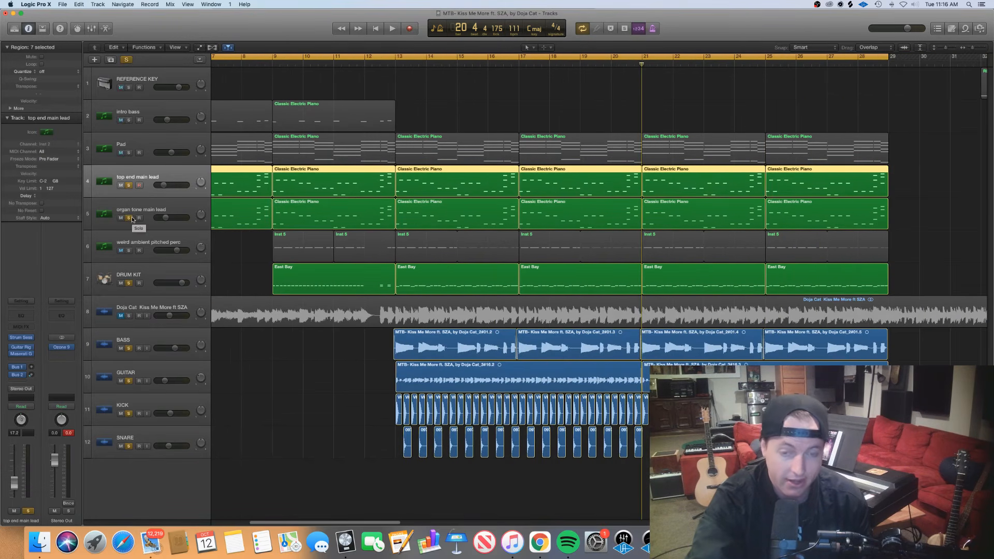
scroll(132, 218, left, 6)
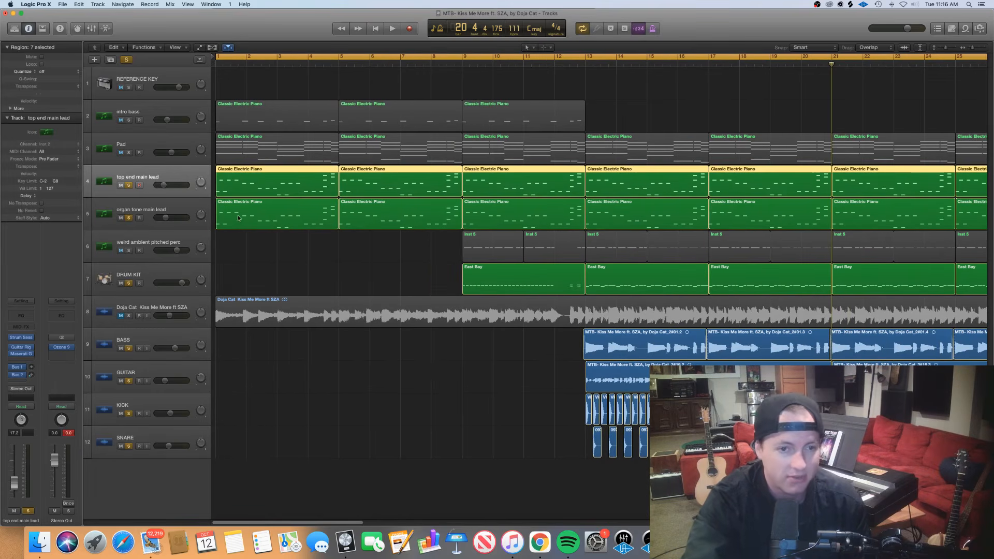
scroll(267, 257, right, 5)
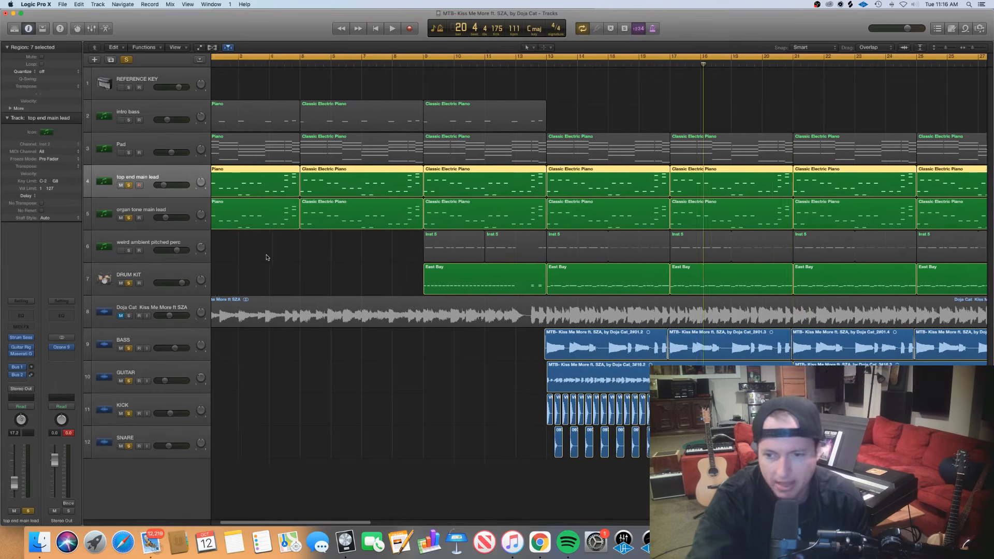
click(126, 59)
scroll(199, 141, left, 5)
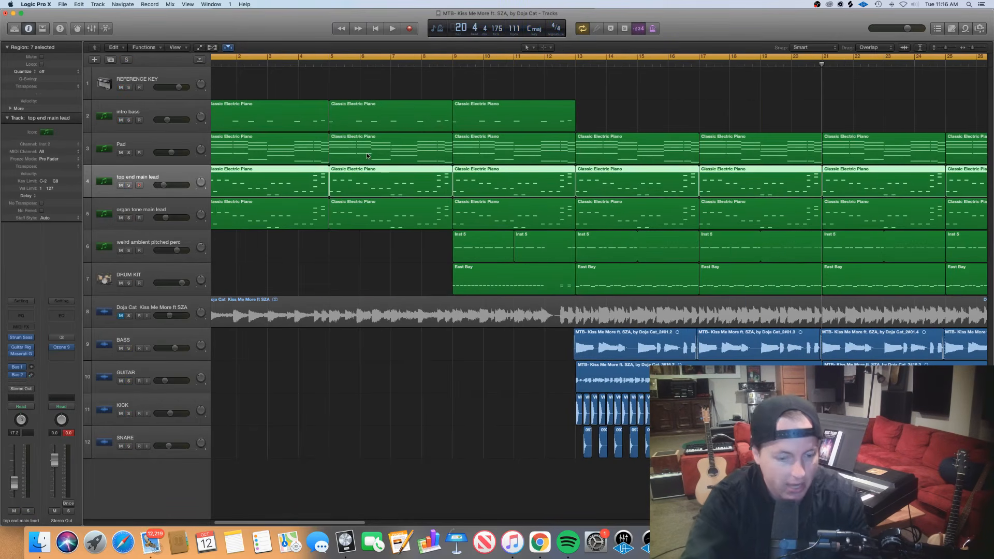
key(super+Left)
scroll(376, 155, right, 1)
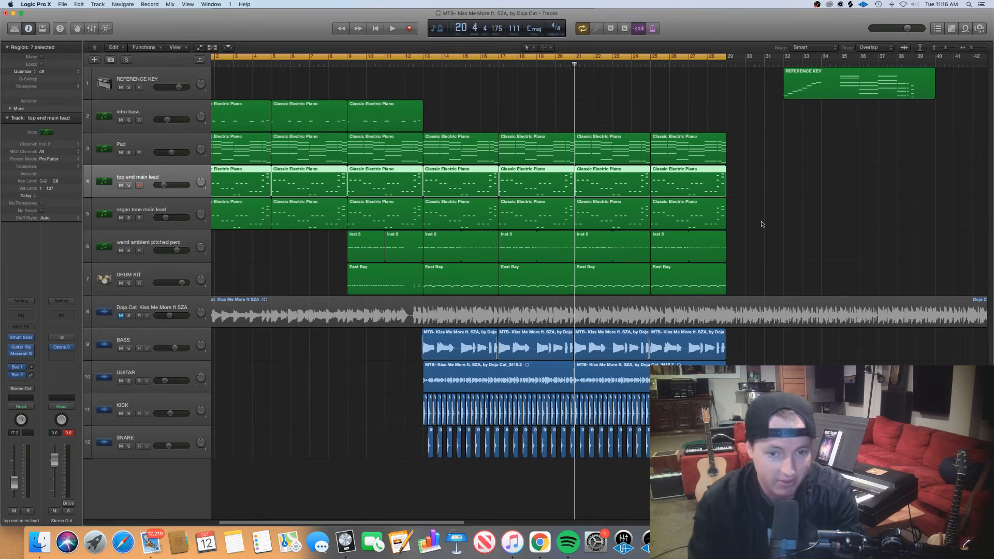
Play the full arrangement from the start of the project to the end of bar 20
key(Return)
key(space)
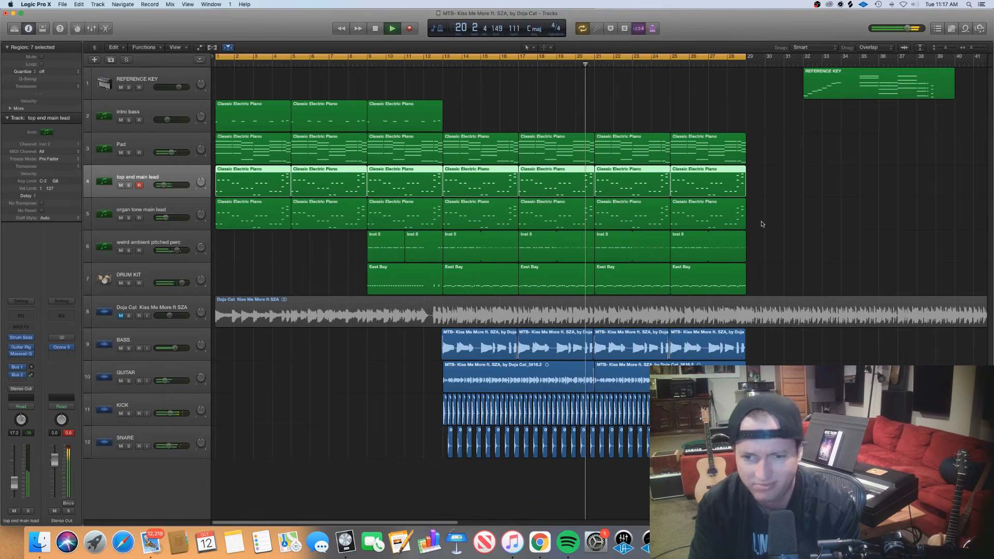
key(space)
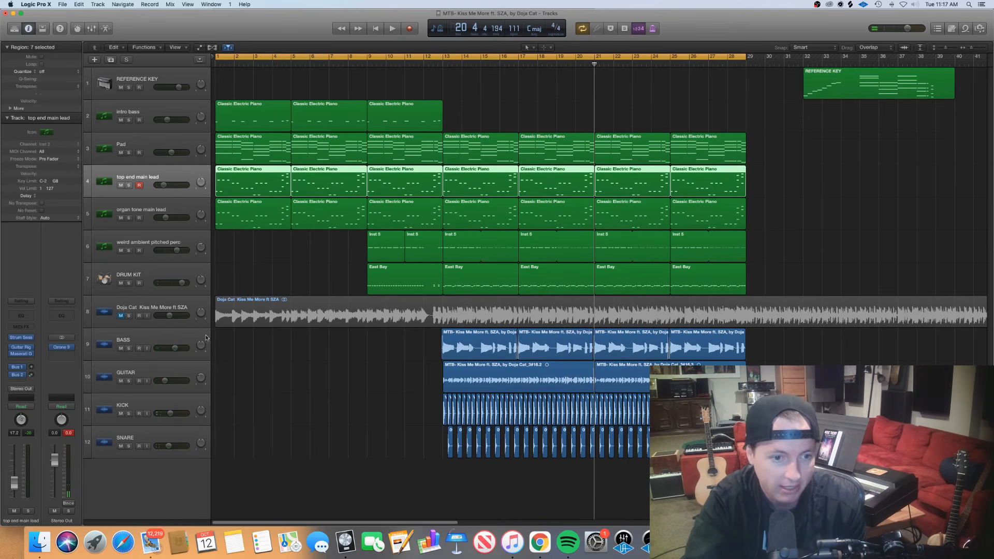
Select the BASS track and open its LFOTool plug-in to examine the volume curve alongside the regions around bar 13
click(174, 338)
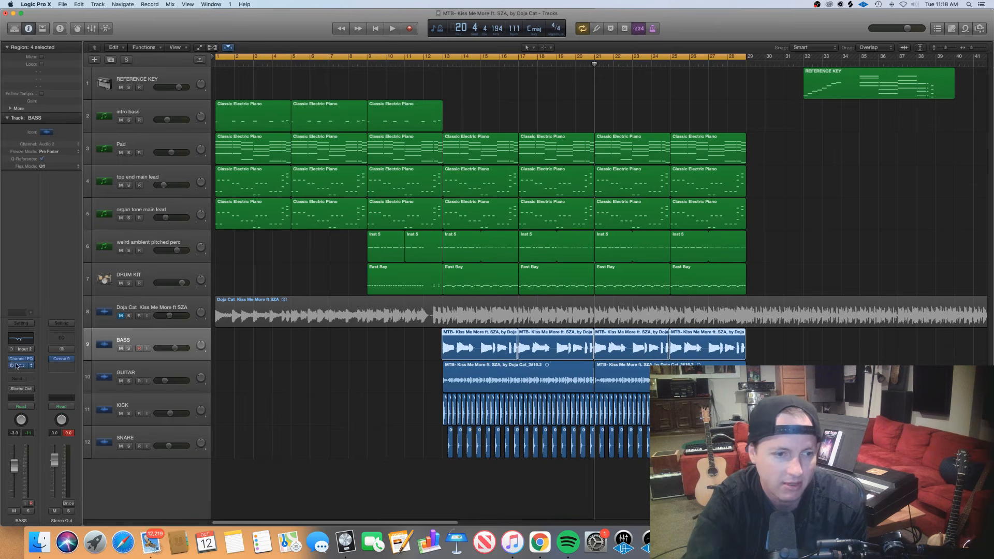
click(19, 367)
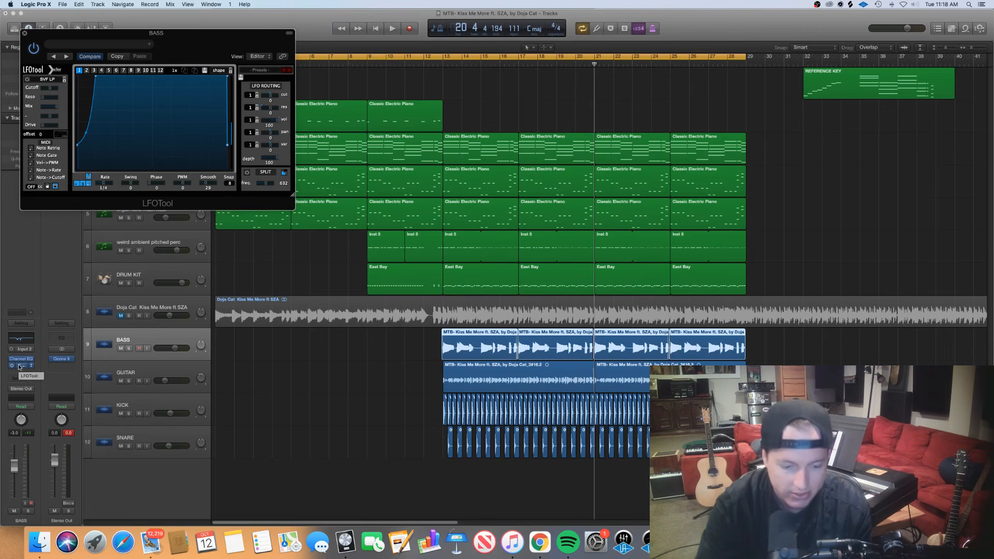
scroll(478, 460, up, 6)
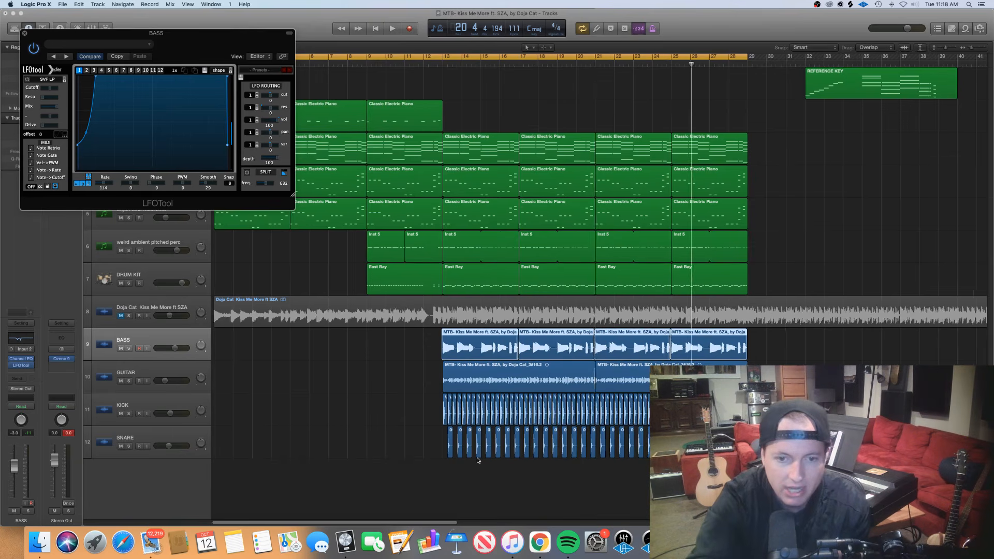
scroll(478, 460, up, 2)
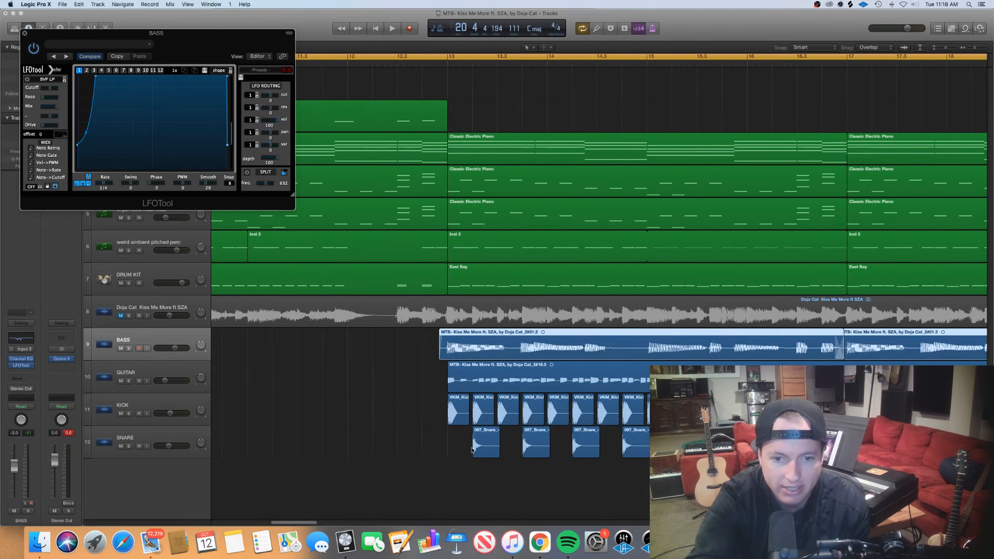
Compare the first KICK region at bar 13 with the first BASS region and close LFOTool, leaving that kick region selected
click(457, 409)
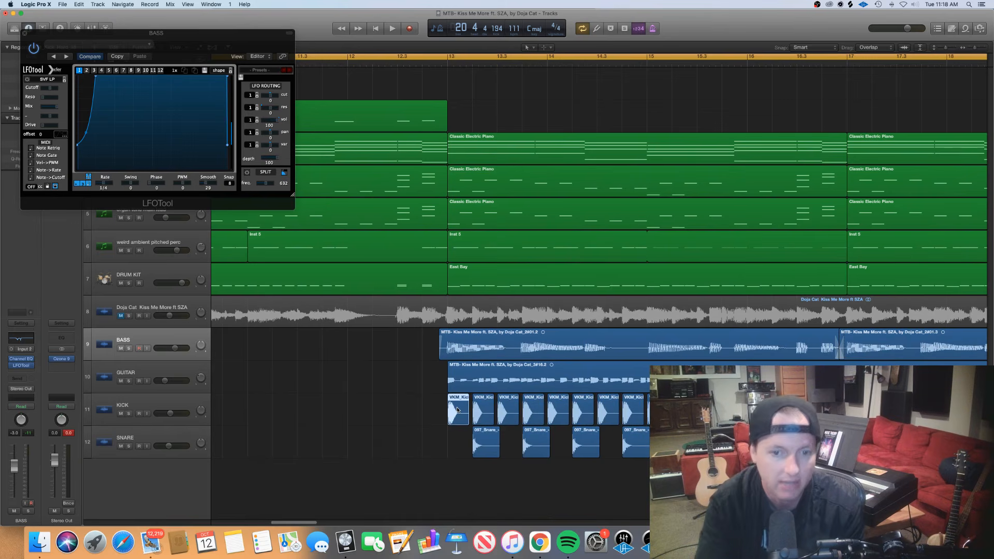
click(473, 341)
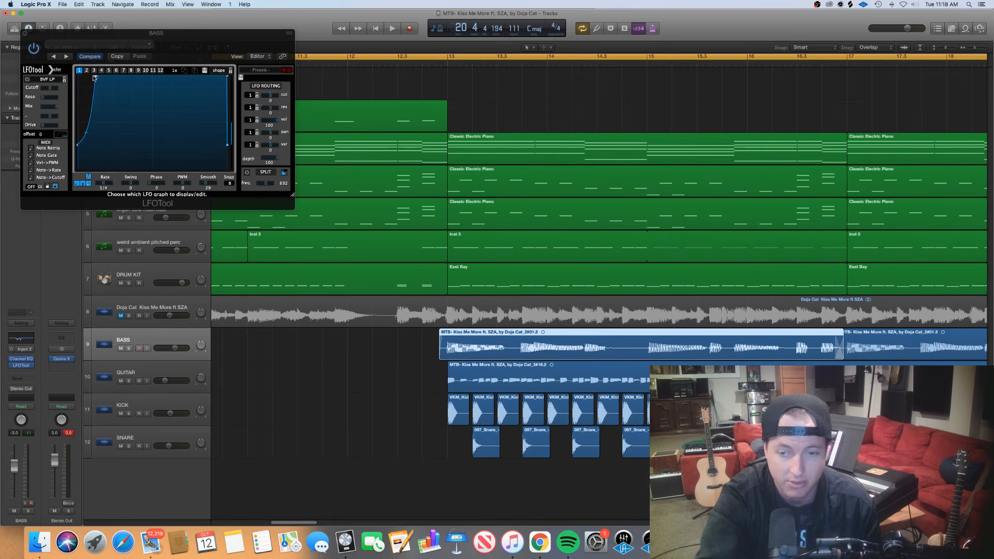
click(24, 34)
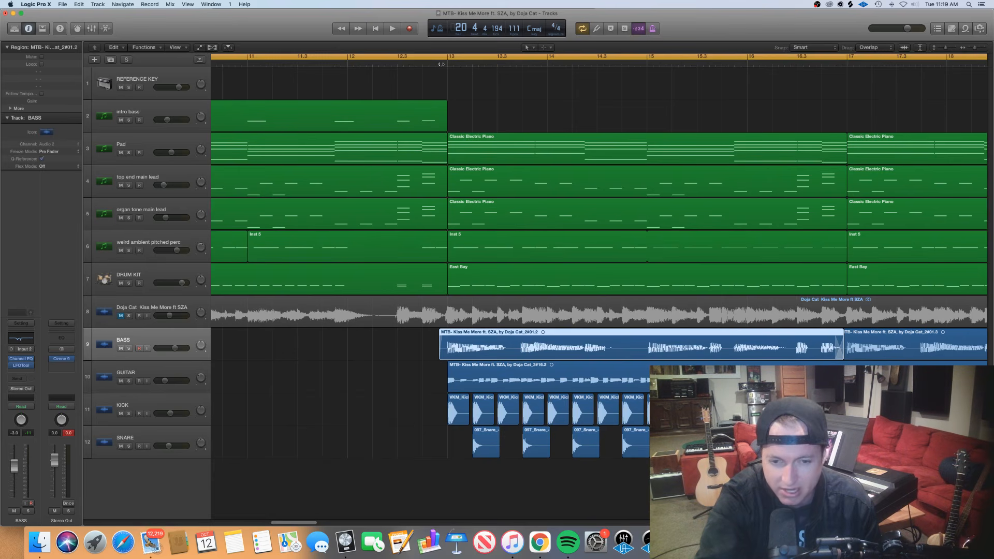
click(465, 420)
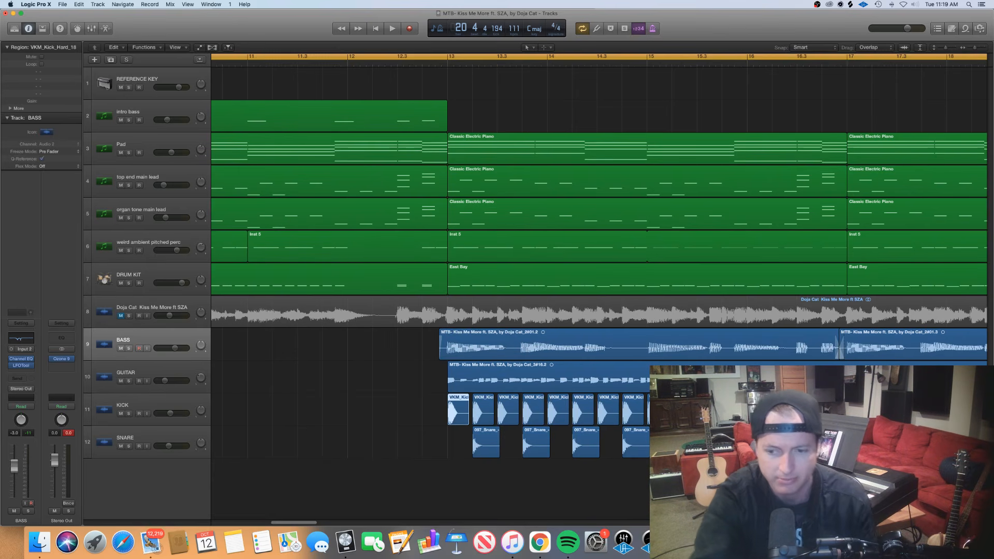